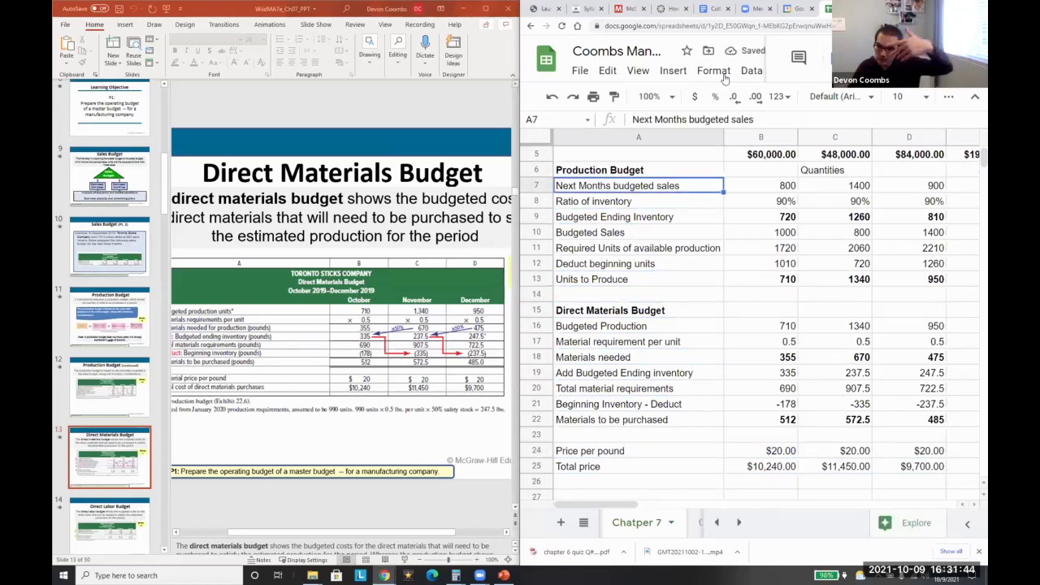
# Step: Add the bold heading "Direct Labor" in cell A28, below the Direct Materials Budget
pyautogui.press('Down')
pyautogui.press('Down')
pyautogui.press('Down')
pyautogui.press('Down')
pyautogui.press('Down')
pyautogui.press('Down')
pyautogui.press('Down')
pyautogui.press('Down')
pyautogui.press('Down')
pyautogui.press('Down')
pyautogui.press('Down')
pyautogui.press('Down')
pyautogui.press('Down')
pyautogui.press('Down')
pyautogui.press('Down')
pyautogui.press('Down')
pyautogui.press('Down')
pyautogui.press('Down')
pyautogui.press('Down')
pyautogui.press('Down')
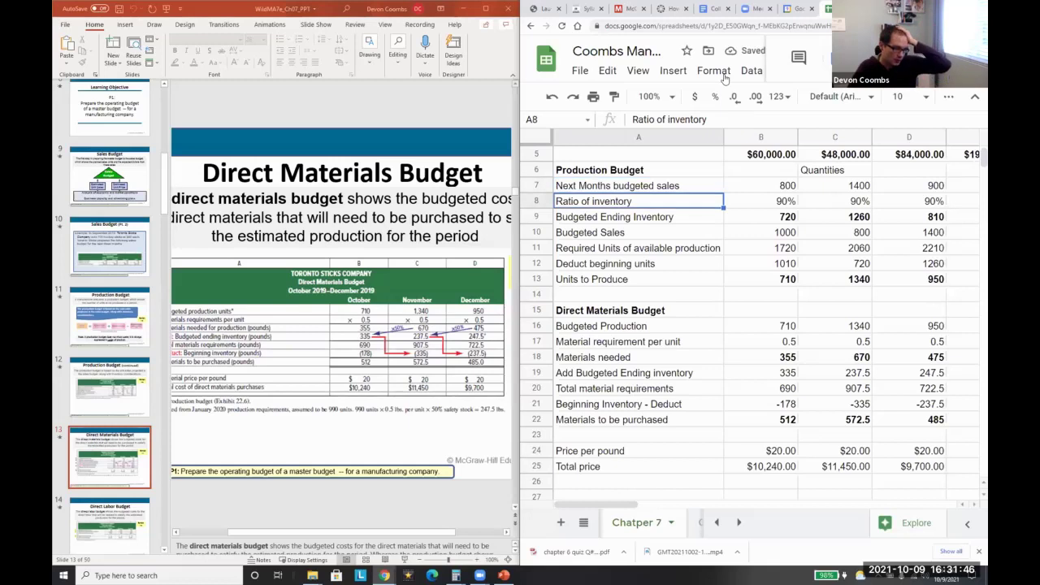
pyautogui.write('D')
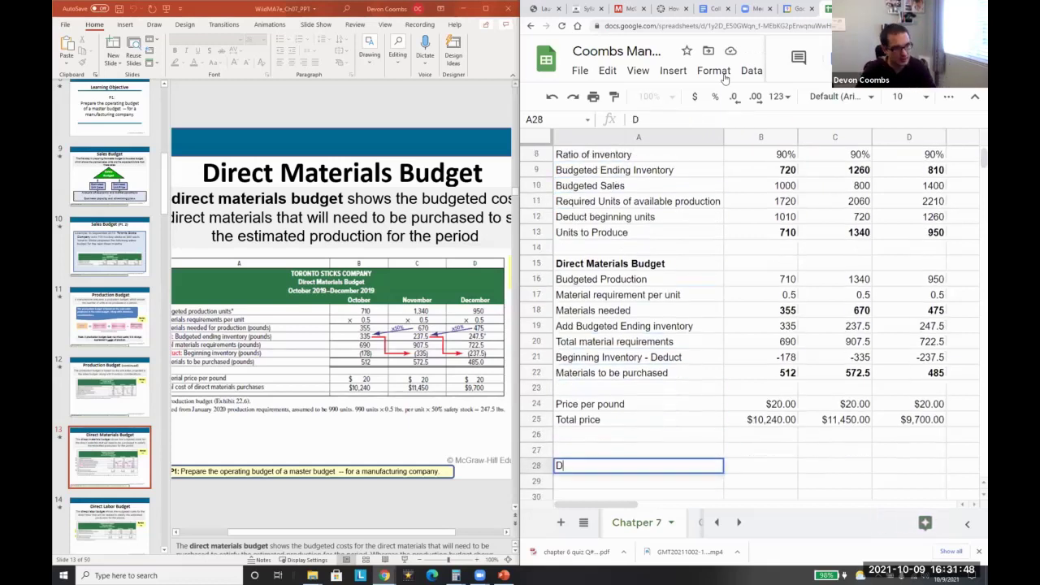
pyautogui.write('irect Labor')
pyautogui.press('Return')
pyautogui.press('Up')
pyautogui.hotkey('ctrl', 'b')
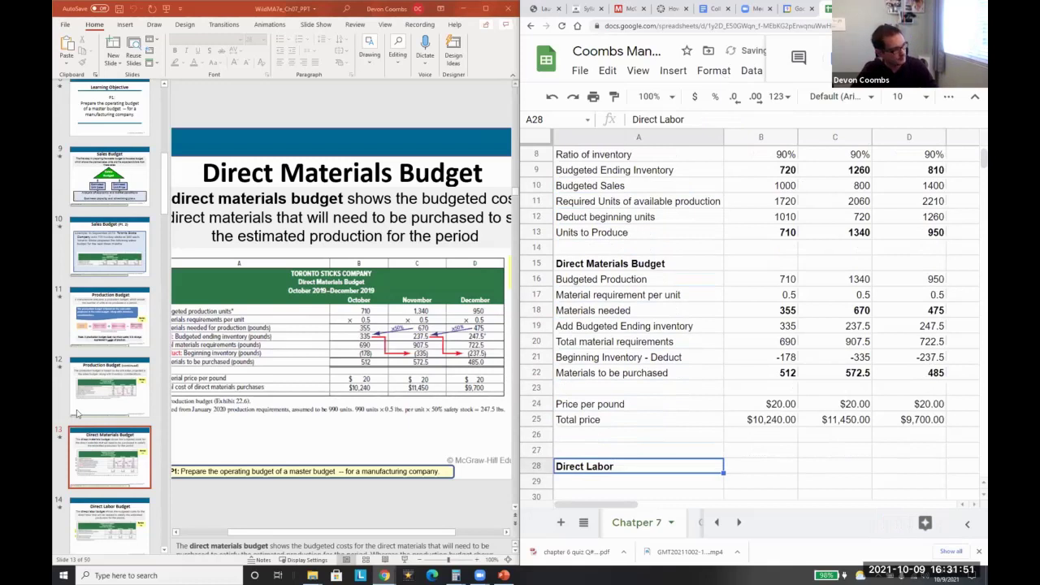
# Step: Switch to PowerPoint and show slide 14, Direct Labor Budget
pyautogui.click(86, 520)
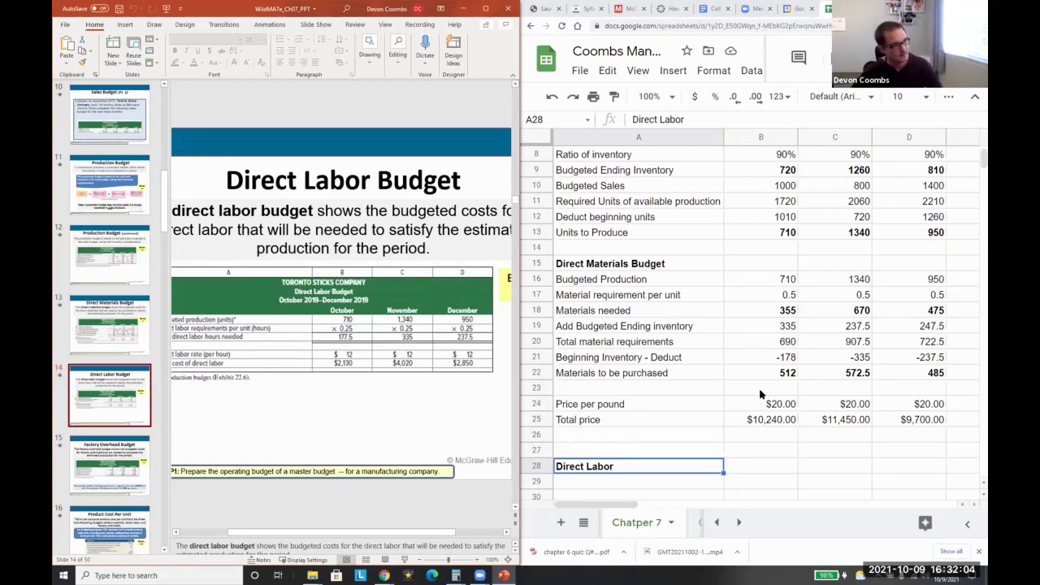
pyautogui.press('Down')
pyautogui.press('Up')
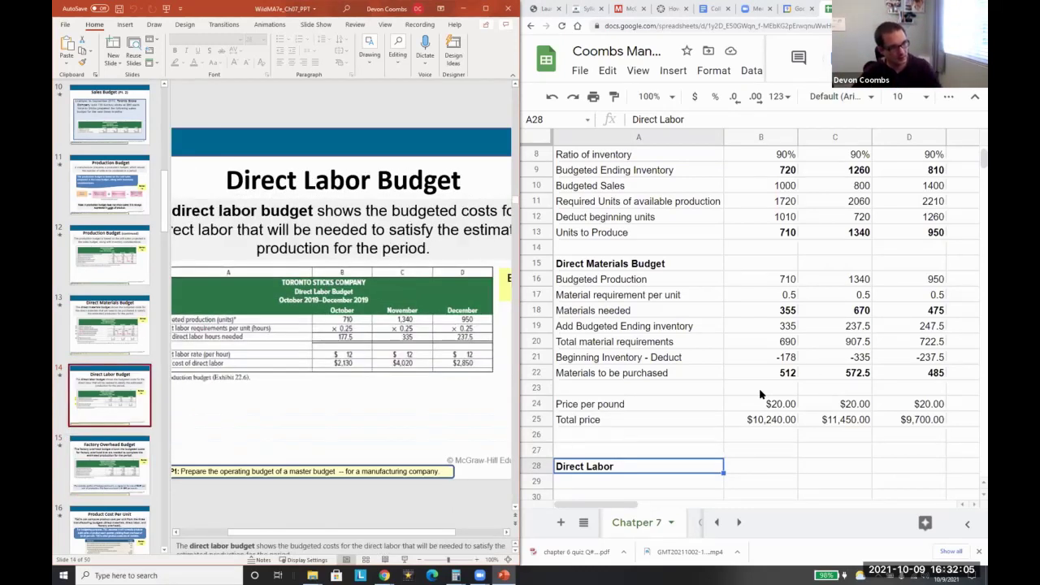
# Step: In the spreadsheet, link B28 to October's budgeted production in B16 and extend the references through D28
pyautogui.click(762, 468)
pyautogui.write('=')
pyautogui.click(753, 282)
pyautogui.press('Return')
pyautogui.hotkey('ctrl', 'Return')
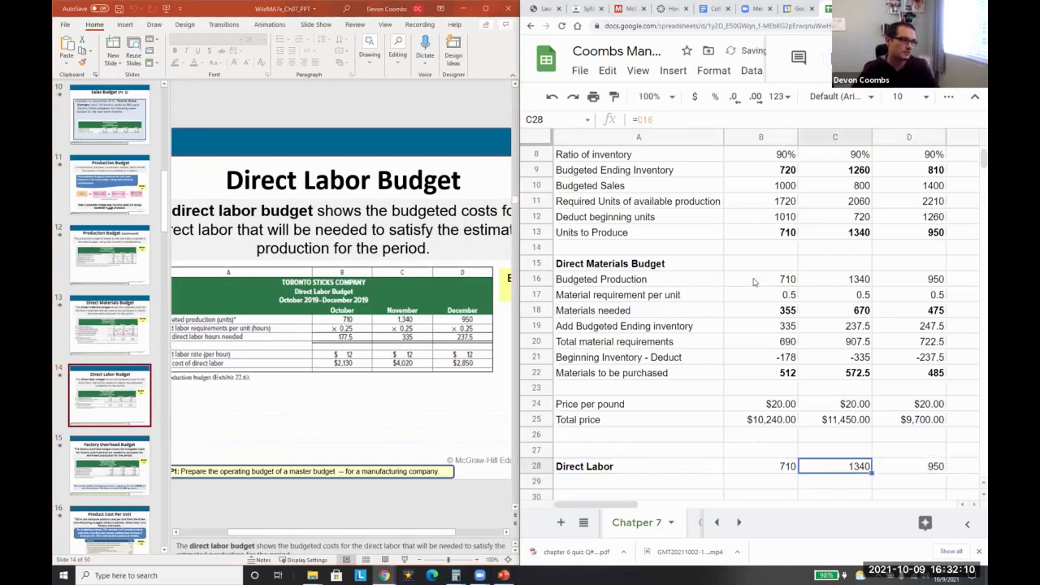
# Step: Label cell A29 "Budgeted Production", reusing the label from the Direct Materials Budget
pyautogui.press('Left')
pyautogui.press('Left')
pyautogui.press('Up')
pyautogui.press('Up')
pyautogui.press('Up')
pyautogui.press('Up')
pyautogui.press('Up')
pyautogui.press('Up')
pyautogui.press('Up')
pyautogui.press('Up')
pyautogui.press('Up')
pyautogui.press('Up')
pyautogui.press('Up')
pyautogui.press('Up')
pyautogui.press('Down')
pyautogui.press('Down')
pyautogui.press('Down')
pyautogui.press('Down')
pyautogui.press('Down')
pyautogui.press('Down')
pyautogui.press('Down')
pyautogui.press('Down')
pyautogui.press('Down')
pyautogui.press('Down')
pyautogui.press('Down')
pyautogui.press('Down')
pyautogui.press('Down')
pyautogui.write('Budgeted Production')
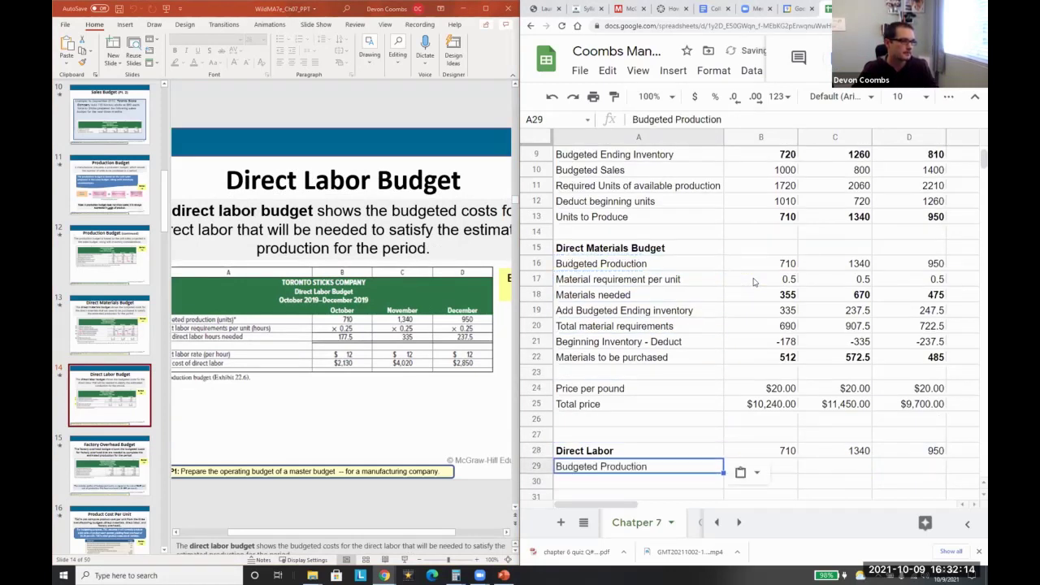
# Step: Move the three monthly production references from B28:D28 down to B29:D29
pyautogui.press('Up')
pyautogui.press('Right')
pyautogui.hotkey('shift', 'Right')
pyautogui.hotkey('shift', 'Right')
pyautogui.hotkey('ctrl', 'x')
pyautogui.press('Down')
pyautogui.hotkey('ctrl', 'v')
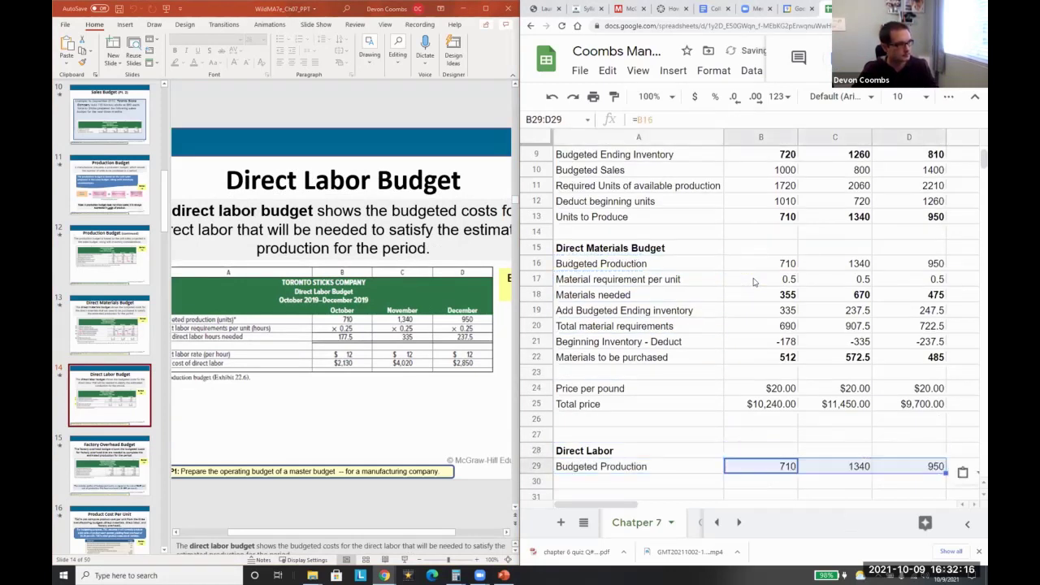
# Step: Add a "Labor hours needed" row in row 30 with 0.25 for October, November and December
pyautogui.press('Left')
pyautogui.press('Down')
pyautogui.write('Labor hours needed')
pyautogui.press('Tab')
pyautogui.write('.3')
pyautogui.press('BackSpace')
pyautogui.write('25')
pyautogui.press('Return')
pyautogui.press('Up')
pyautogui.hotkey('ctrl', 'c')
pyautogui.press('Right')
pyautogui.hotkey('ctrl', 'v')
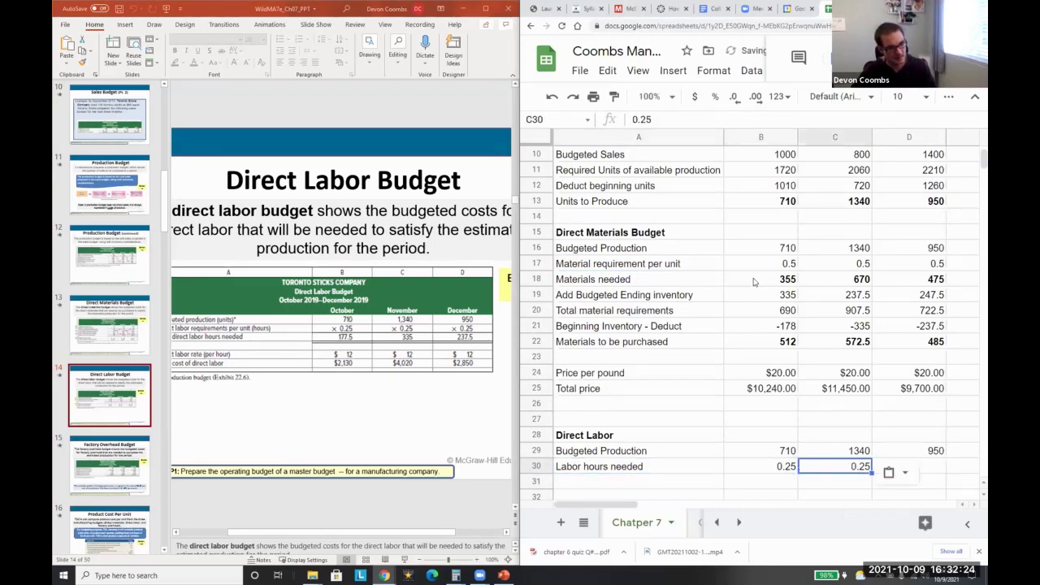
pyautogui.press('Right')
pyautogui.hotkey('ctrl', 'v')
# Step: Label A31 "Total direct labor hours" and calculate October's hours in B31 with =B29*B30
pyautogui.press('Down')
pyautogui.press('Home')
pyautogui.write('Total direct labor ')
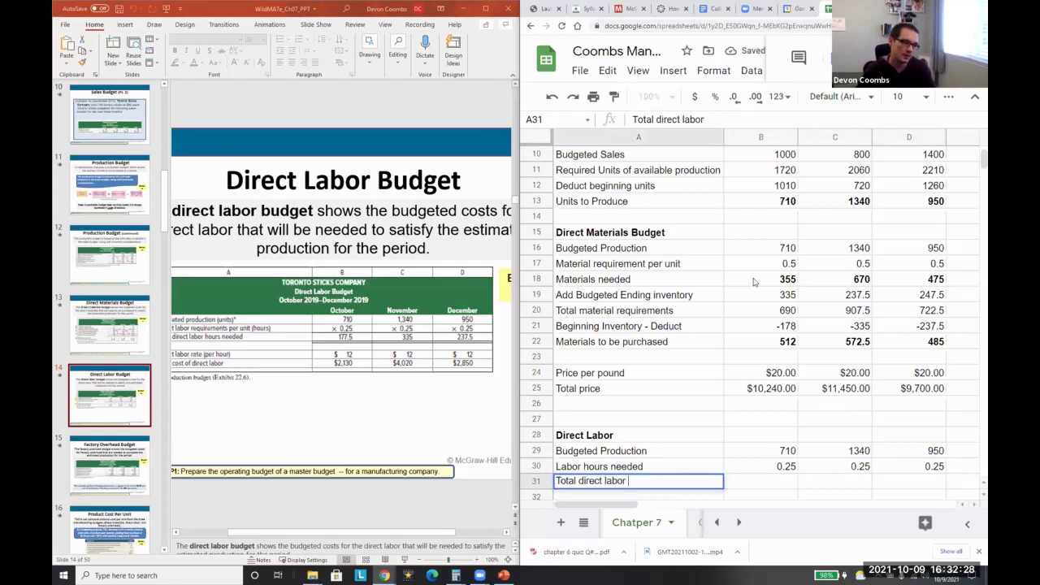
pyautogui.write('hours')
pyautogui.press('Tab')
pyautogui.write('=b29*b30')
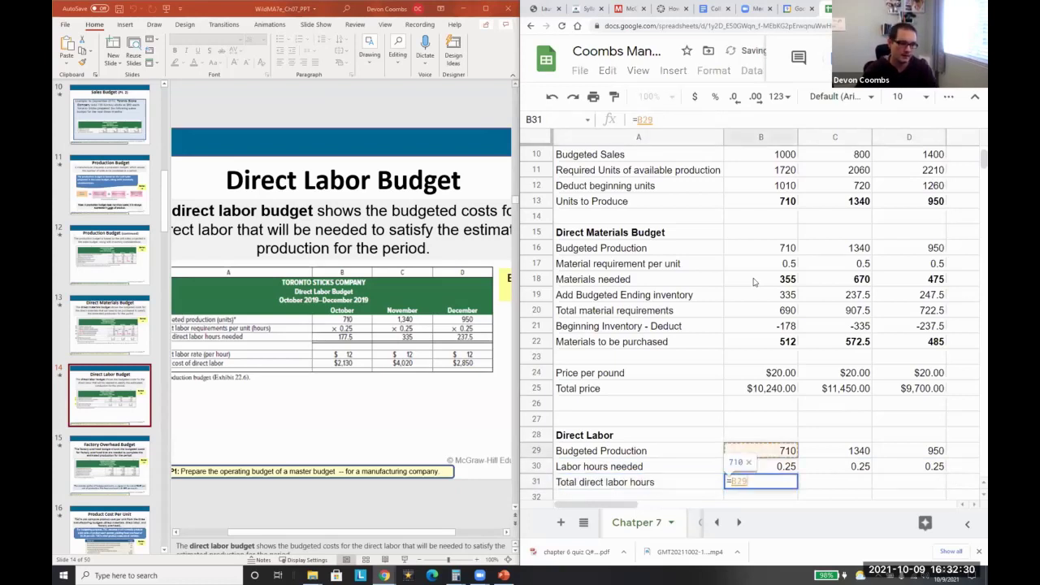
pyautogui.press('Return')
# Step: Copy the total direct labor hours formula across to D31 and make the three monthly totals bold
pyautogui.press('Up')
pyautogui.press('Right')
pyautogui.hotkey('shift', 'Right')
pyautogui.hotkey('shift', 'Right')
pyautogui.hotkey('ctrl', 'r')
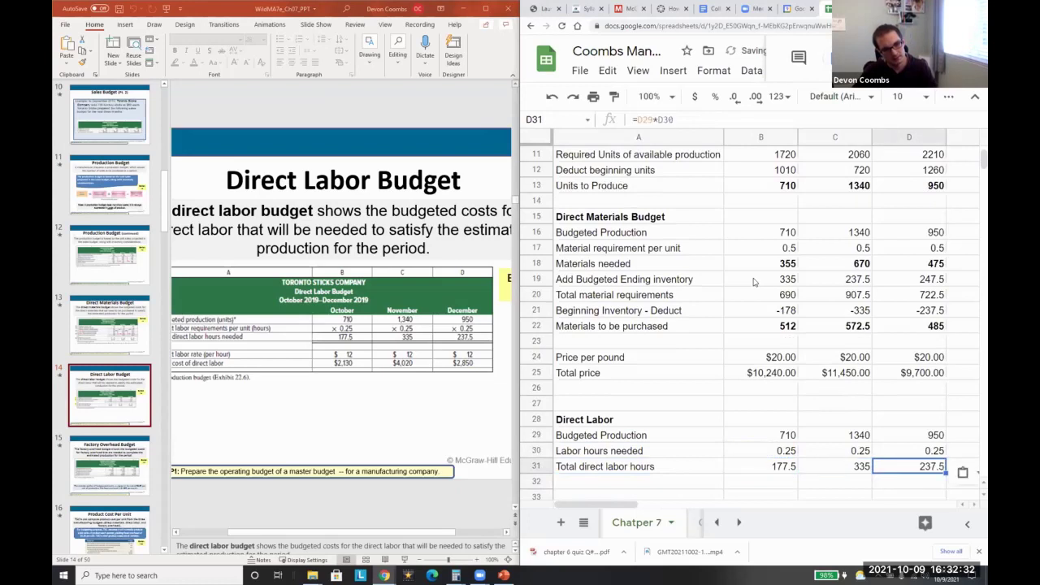
pyautogui.hotkey('ctrl', 'b')
pyautogui.press('Left')
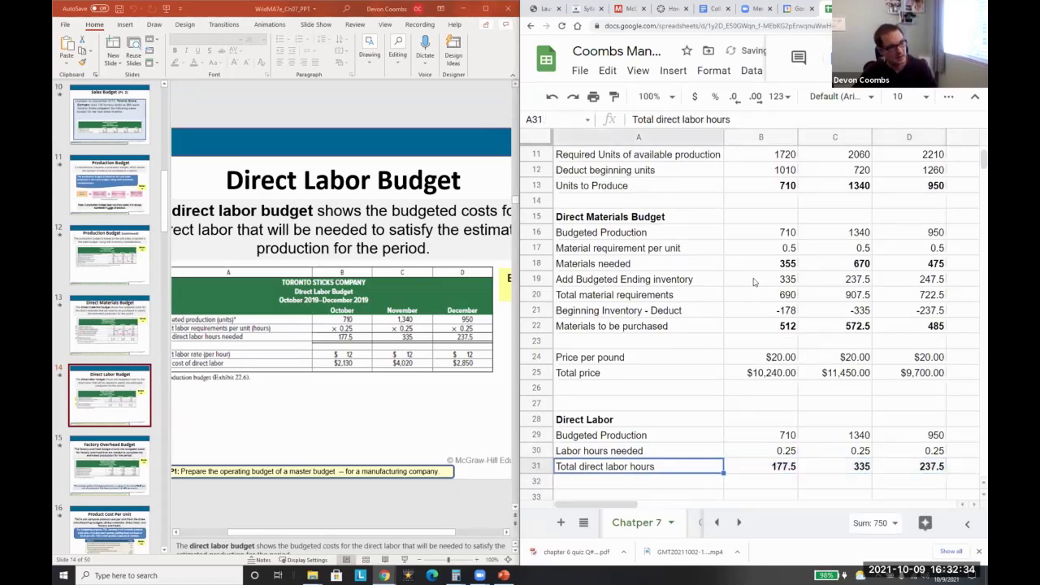
# Step: Add a "Price per hour" row in row 33 with 12 for each of the three months
pyautogui.press('Down')
pyautogui.press('Down')
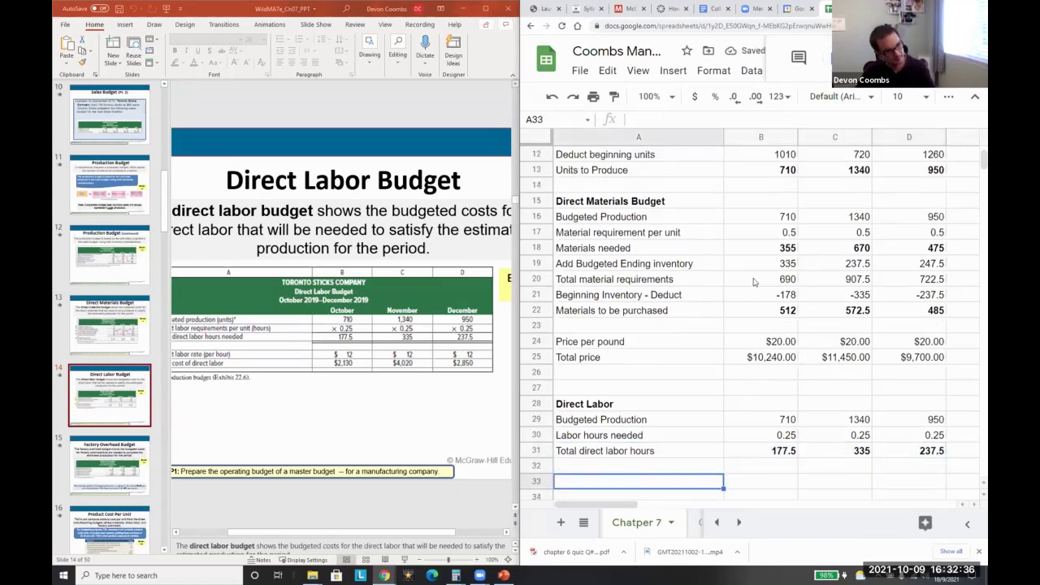
pyautogui.write('Price per hour')
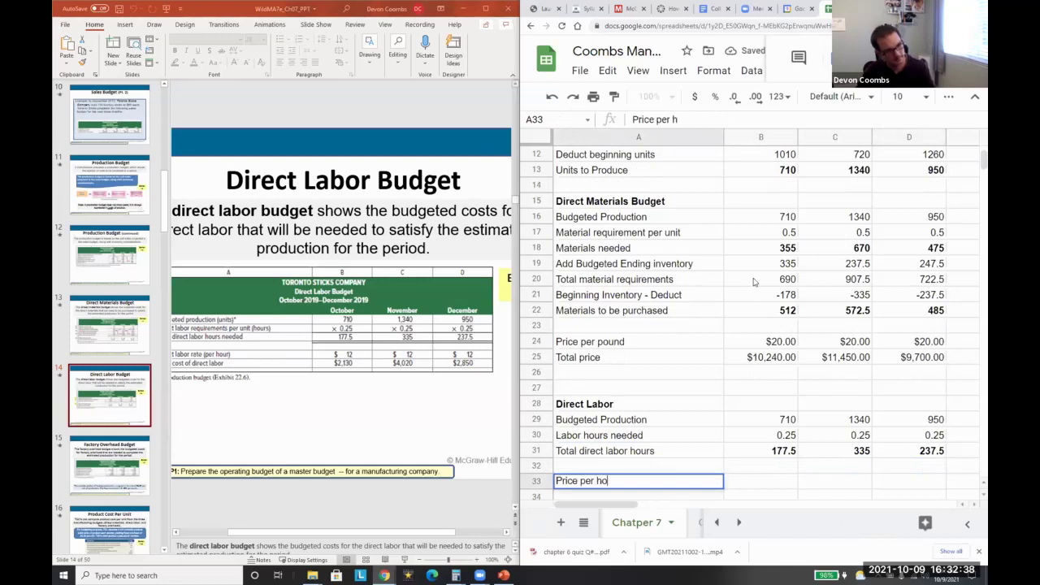
pyautogui.press('Tab')
pyautogui.write('12')
pyautogui.press('Return')
pyautogui.press('Up')
pyautogui.press('Right')
pyautogui.press('Right')
pyautogui.write('12')
pyautogui.press('Right')
pyautogui.write('12')
pyautogui.press('Return')
# Step: Label A34 "Total cost of direct labor" and calculate October's cost in B34 with =B33*B31
pyautogui.press('Home')
pyautogui.write('Total cost of direct labor')
pyautogui.press('Tab')
pyautogui.write('=')
pyautogui.press('Up')
pyautogui.write('*')
pyautogui.press('Up')
pyautogui.press('Up')
pyautogui.press('Return')
pyautogui.press('Up')
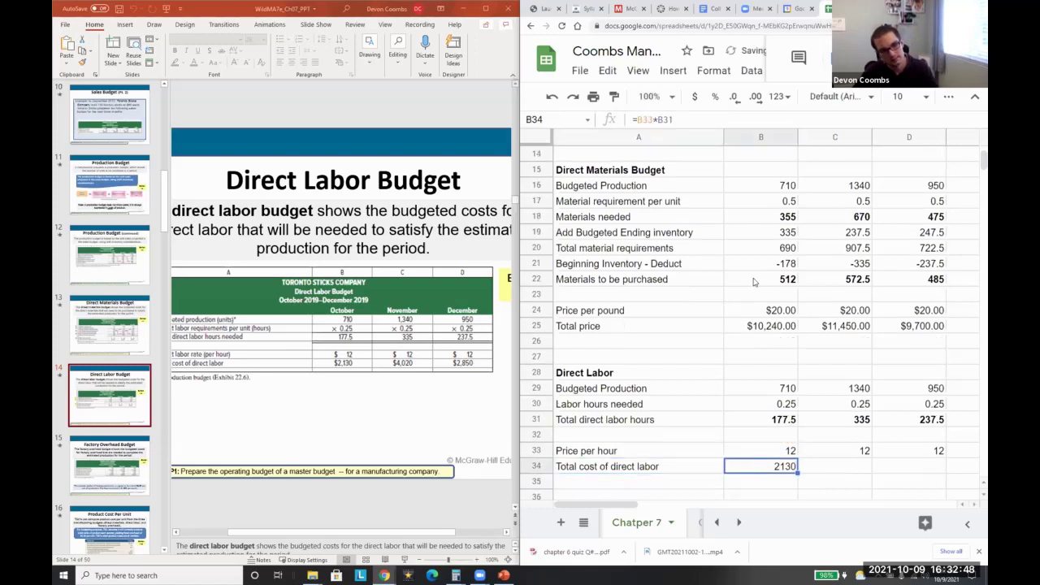
# Step: Fill the direct labor cost formula across B34:D34 and format the cells as currency
pyautogui.hotkey('shift', 'Right')
pyautogui.hotkey('shift', 'Right')
pyautogui.hotkey('ctrl', 'r')
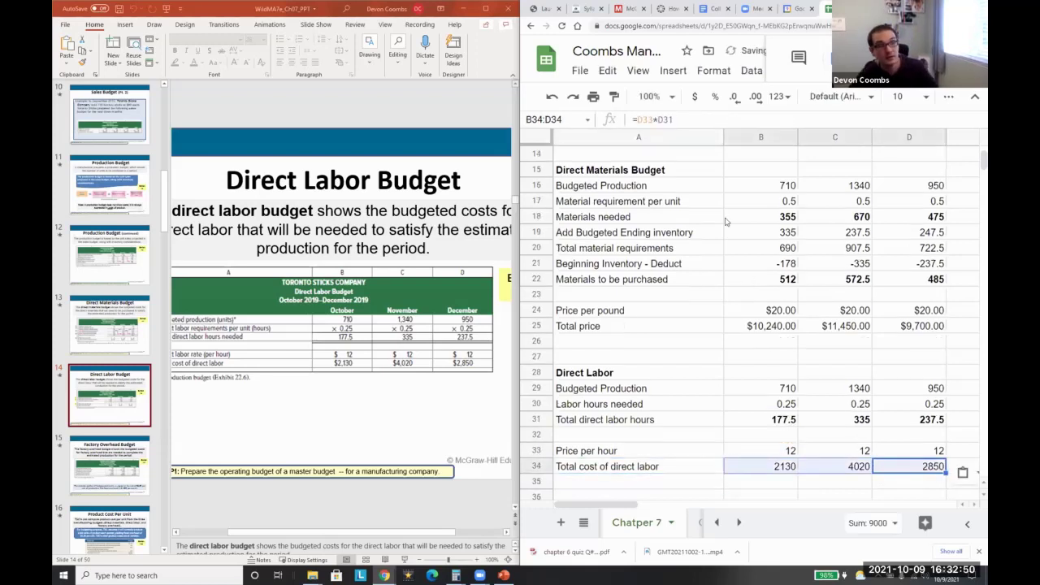
pyautogui.click(694, 97)
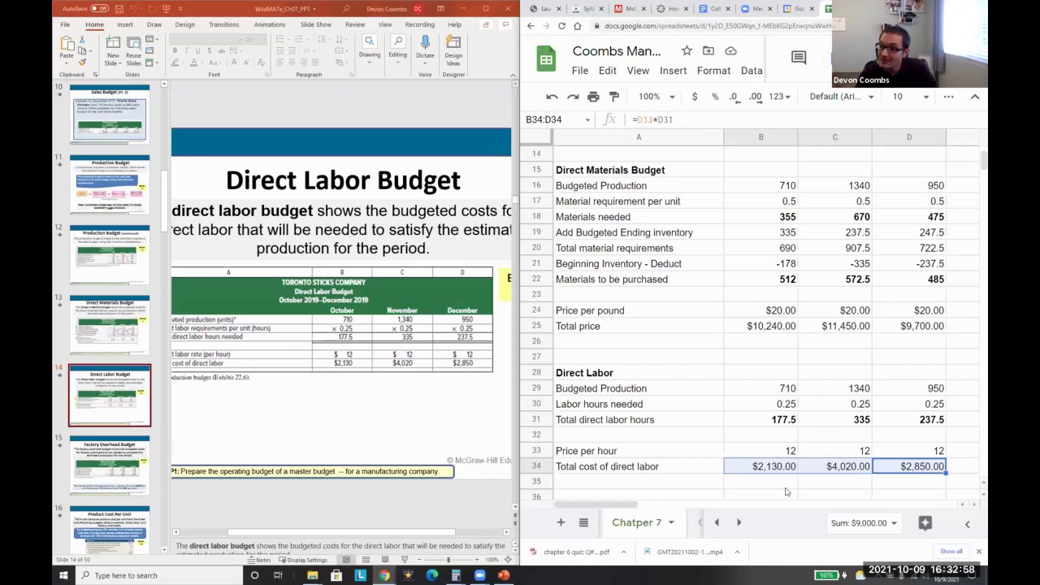
# Step: Examine the direct labor section's hours, hourly price and total cost formulas against the slide
pyautogui.scroll(-1, 845, 466)
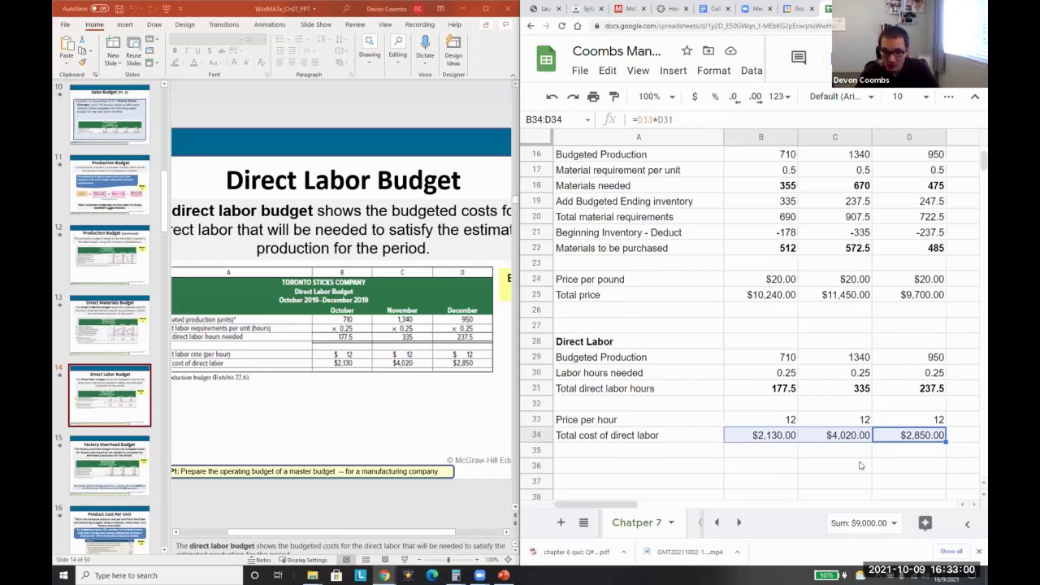
pyautogui.click(768, 421)
pyautogui.press('Right')
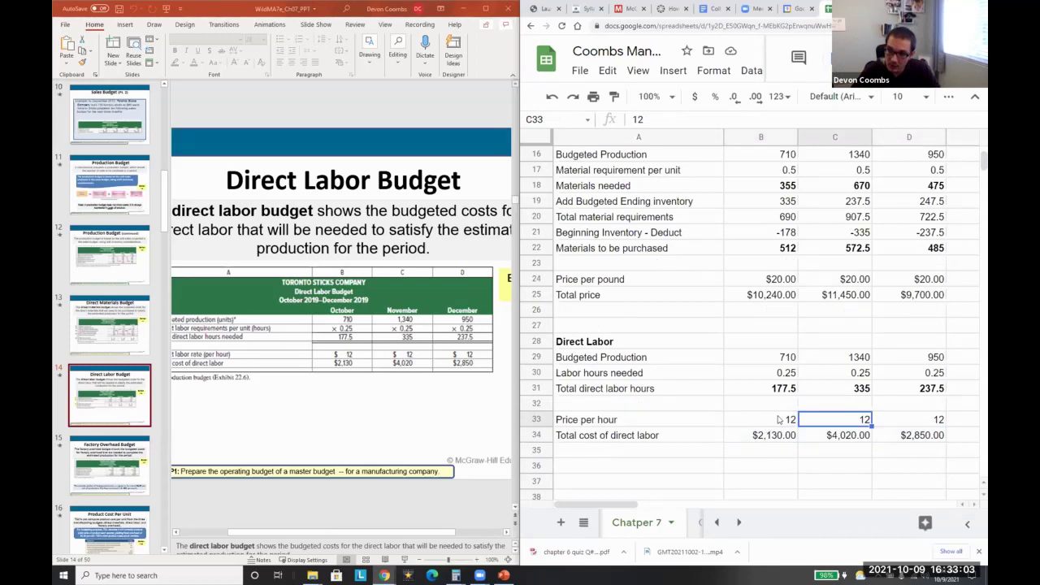
pyautogui.click(727, 434)
pyautogui.press('Down')
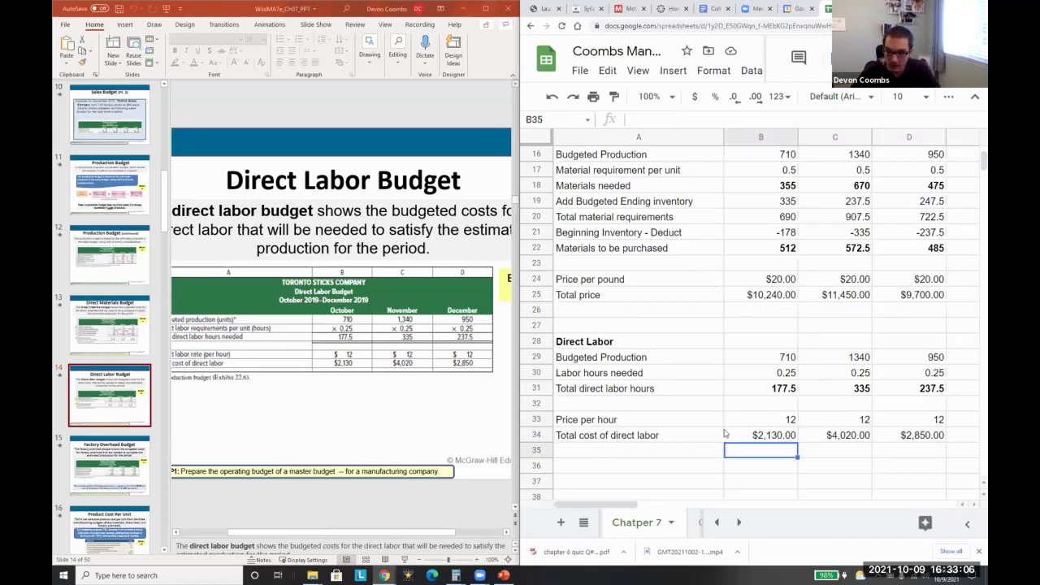
pyautogui.scroll(1, 688, 341)
pyautogui.scroll(-2, 732, 357)
pyautogui.click(756, 390)
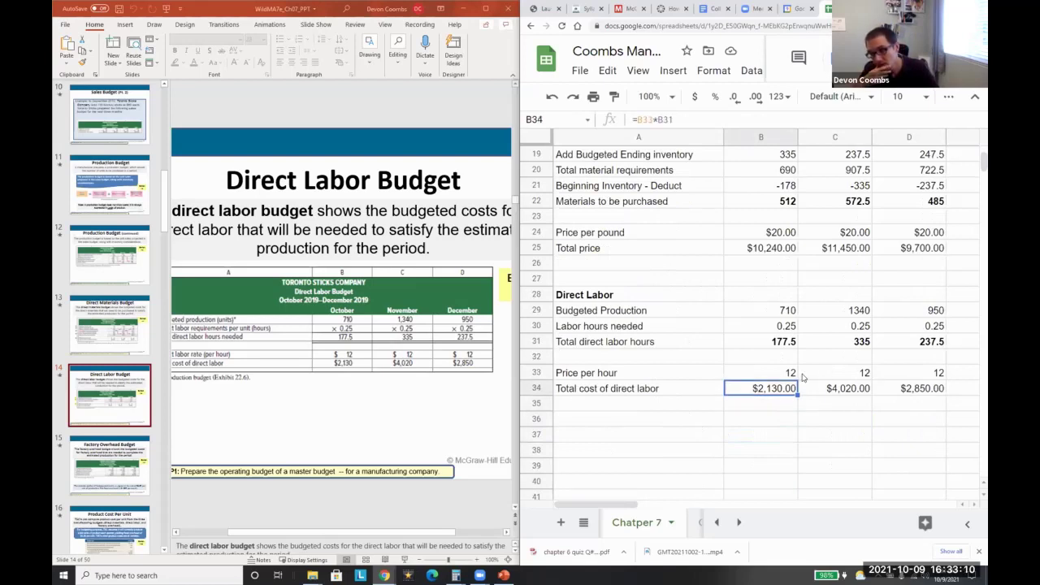
pyautogui.click(571, 390)
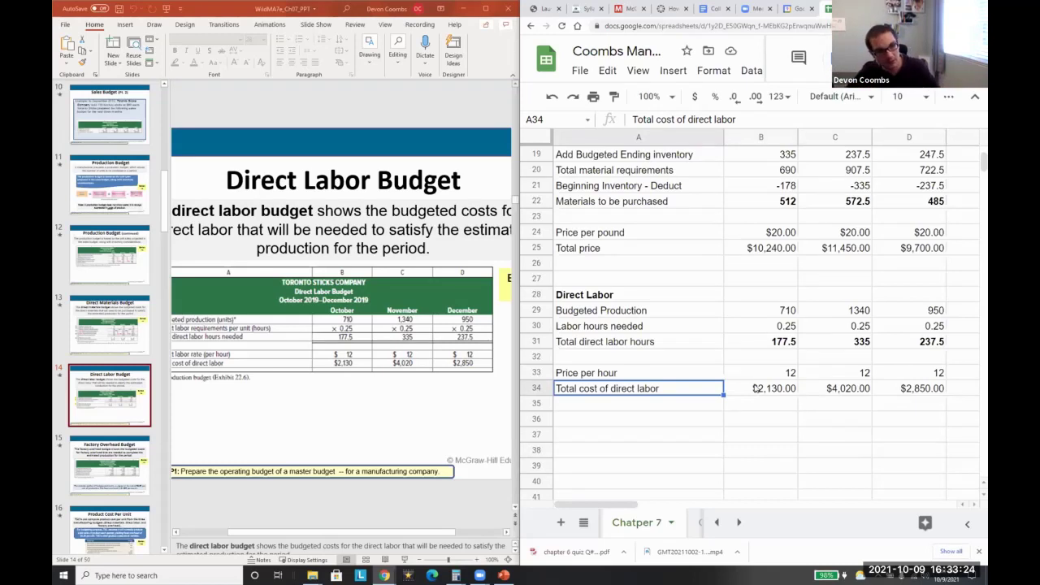
pyautogui.scroll(4, 746, 374)
pyautogui.scroll(-3, 760, 394)
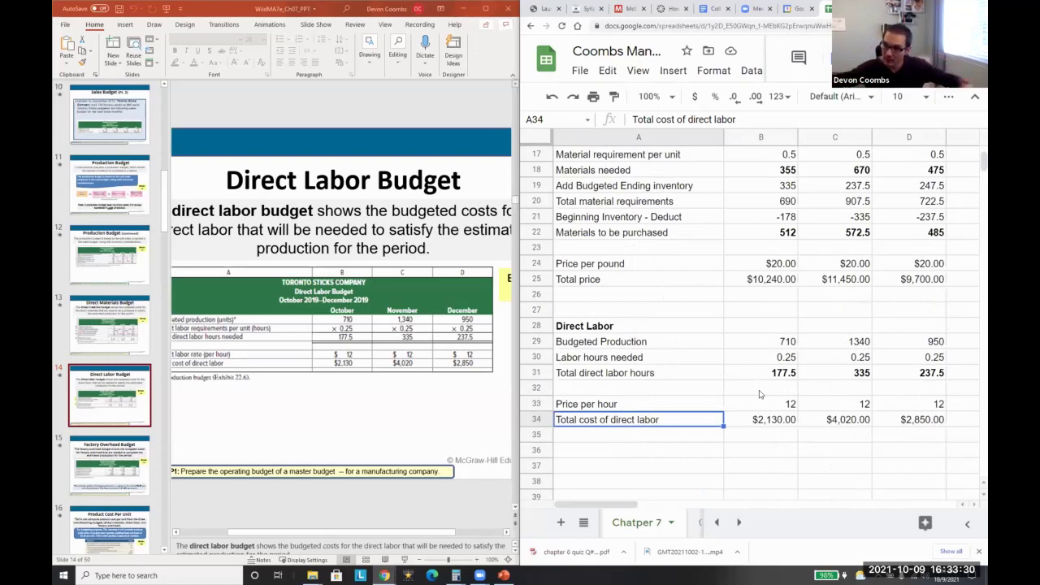
pyautogui.scroll(-1, 759, 394)
pyautogui.scroll(2, 772, 399)
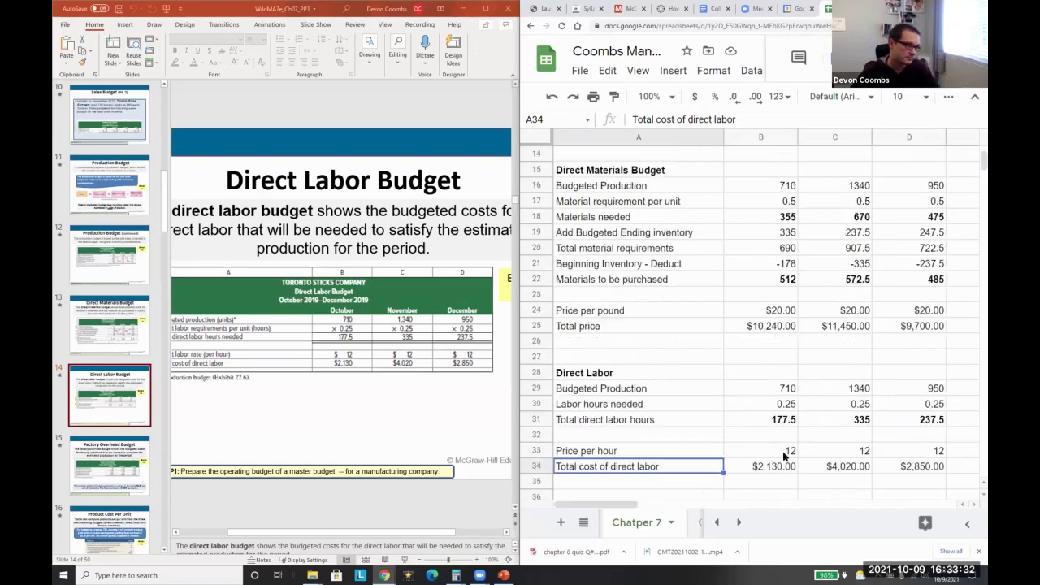
pyautogui.scroll(-3, 764, 398)
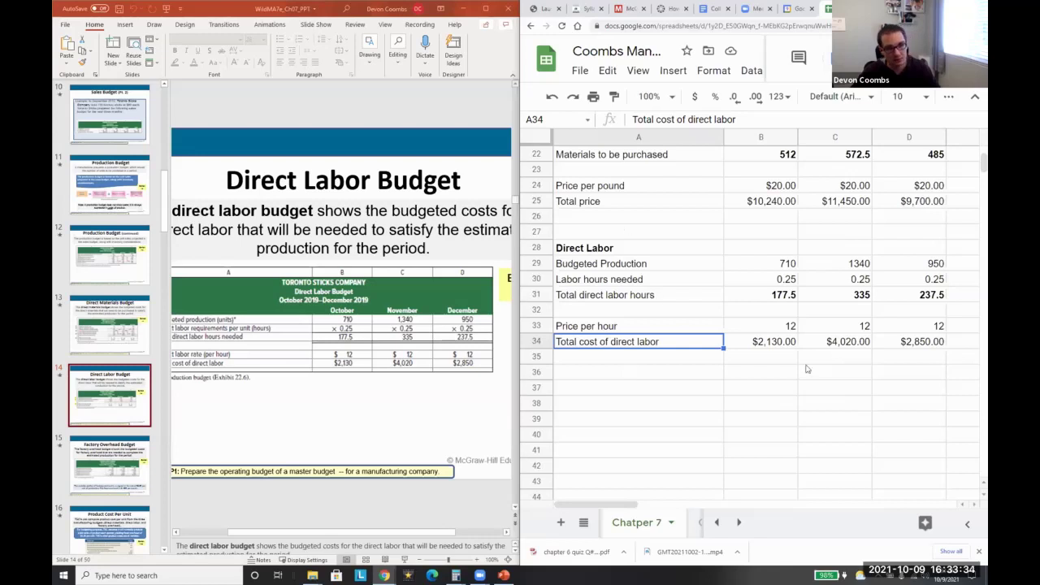
pyautogui.click(765, 277)
pyautogui.press('Down')
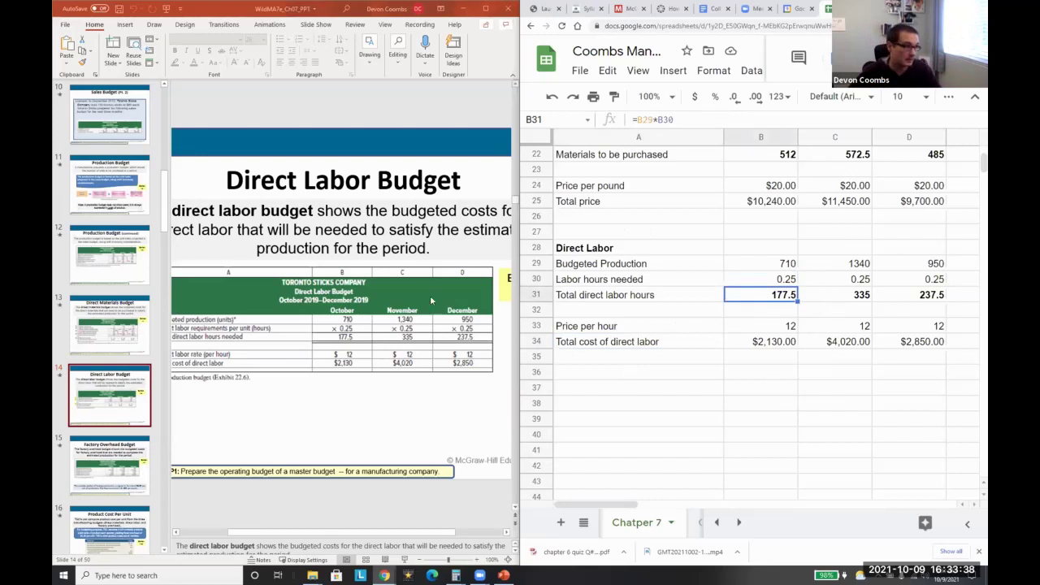
# Step: Show slide 15, Factory Overhead Budget, and add the bold heading "Factory Overhead Budget" in cell A36 of the spreadsheet
pyautogui.click(114, 464)
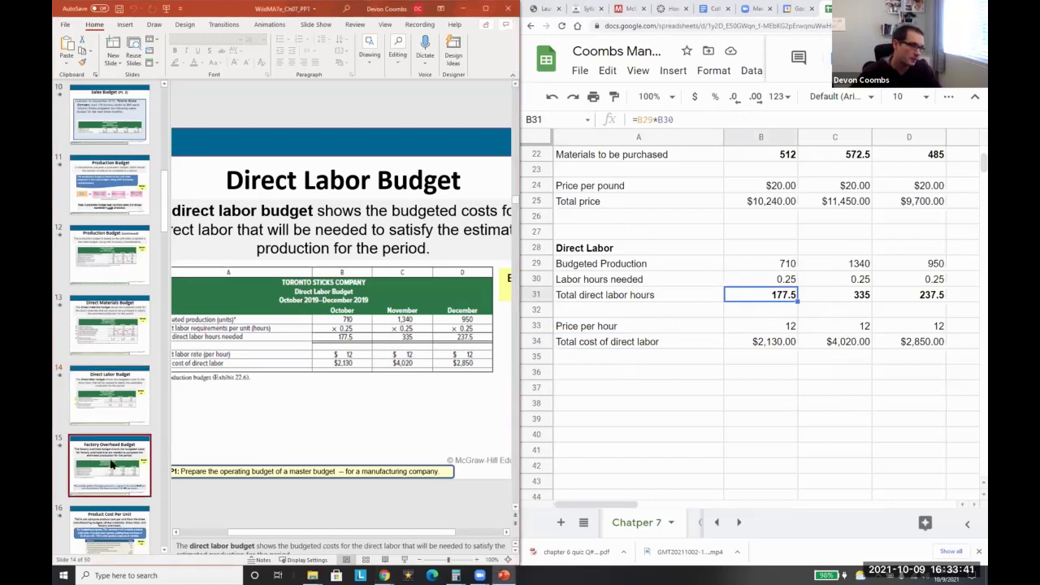
pyautogui.click(598, 390)
pyautogui.press('Up')
pyautogui.write('Fav')
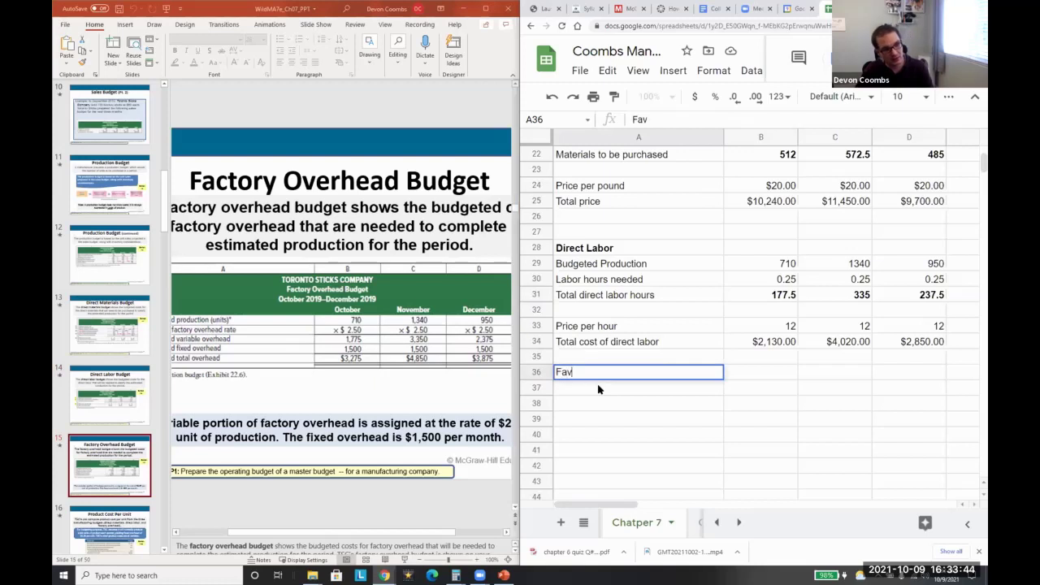
pyautogui.write('co')
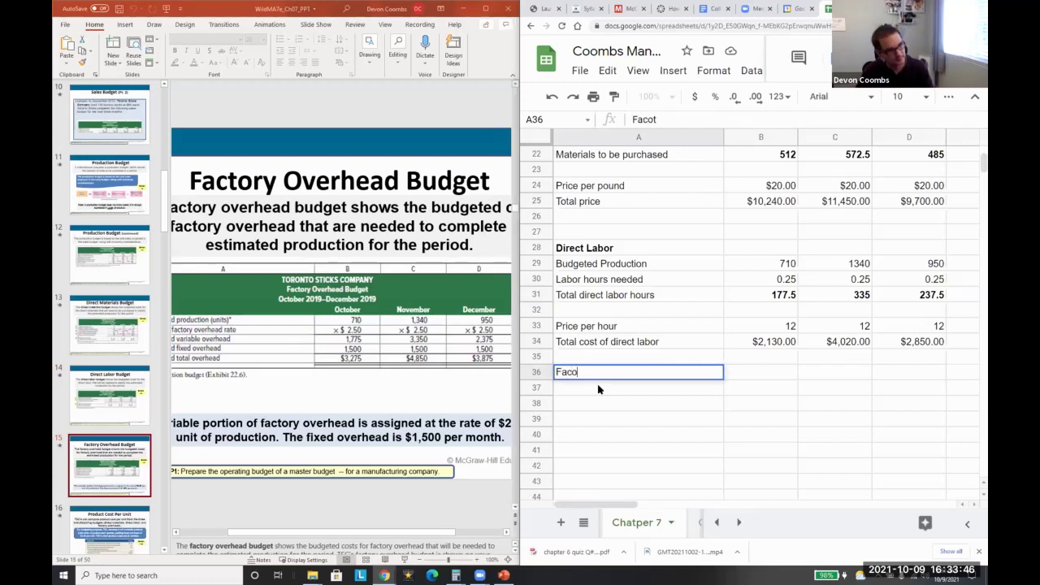
pyautogui.press('BackSpace')
pyautogui.write('tory Overhe')
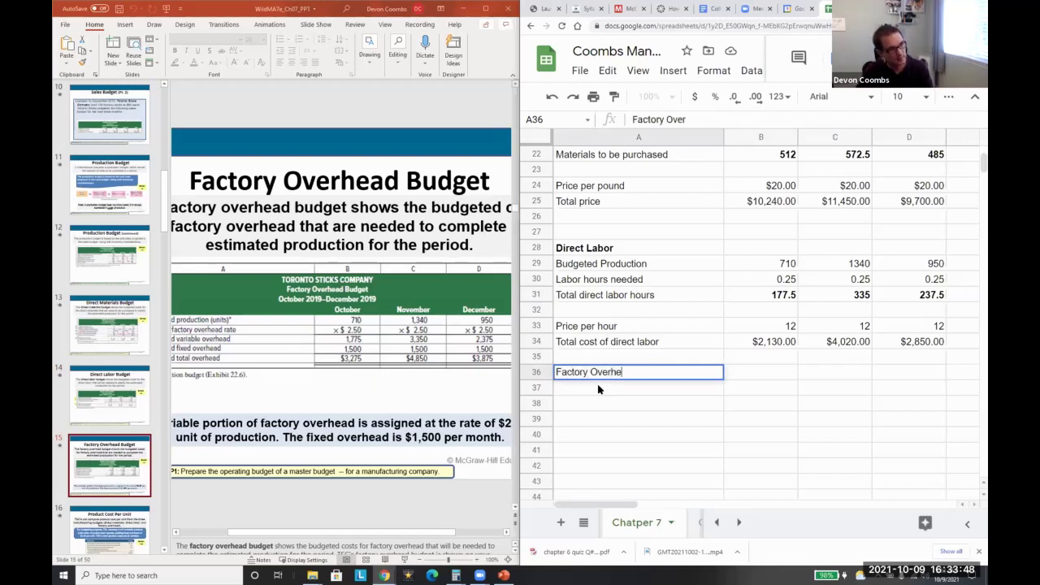
pyautogui.write('ad Budget')
pyautogui.hotkey('ctrl', 'b')
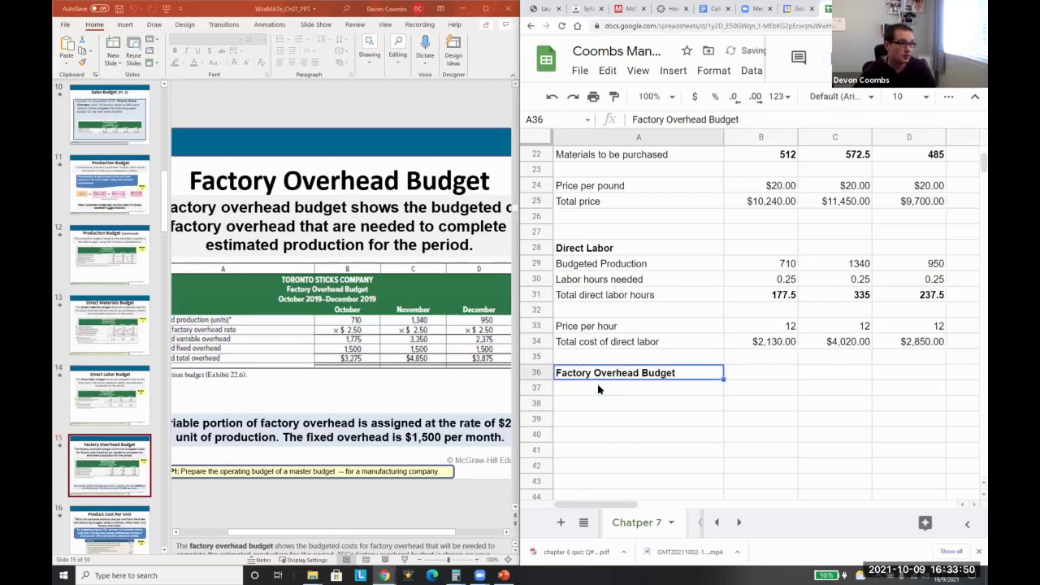
pyautogui.press('Return')
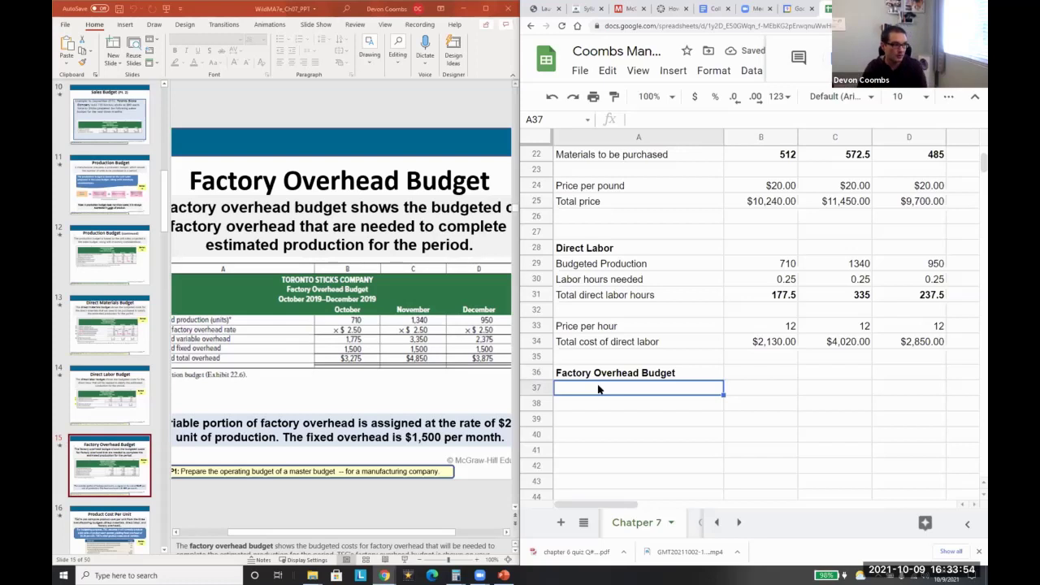
# Step: Check the production budget's units to produce, then label A37 "Budgeted production" under the Factory Overhead Budget heading
pyautogui.scroll(7, 762, 172)
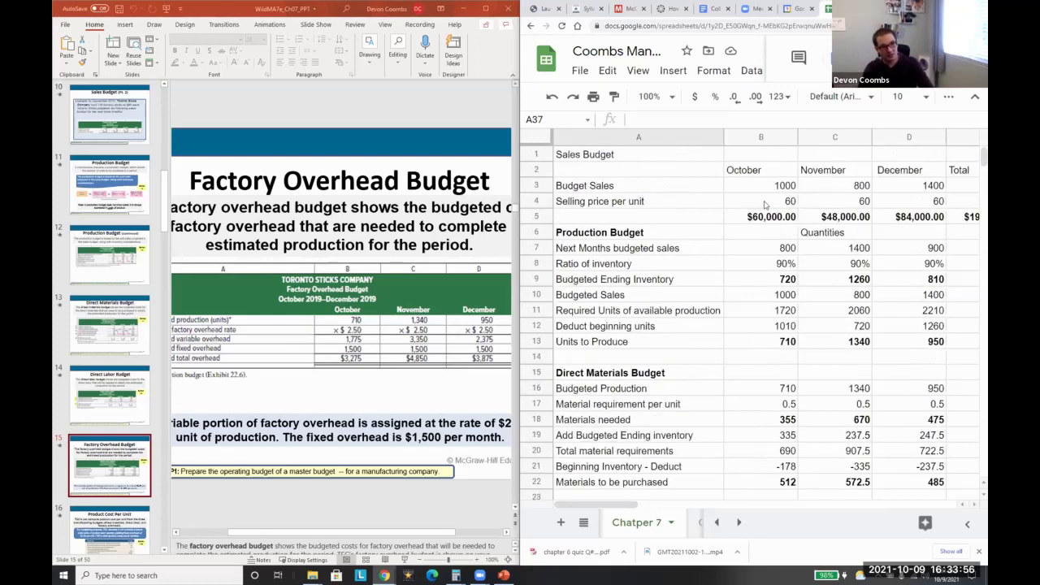
pyautogui.scroll(-2, 766, 213)
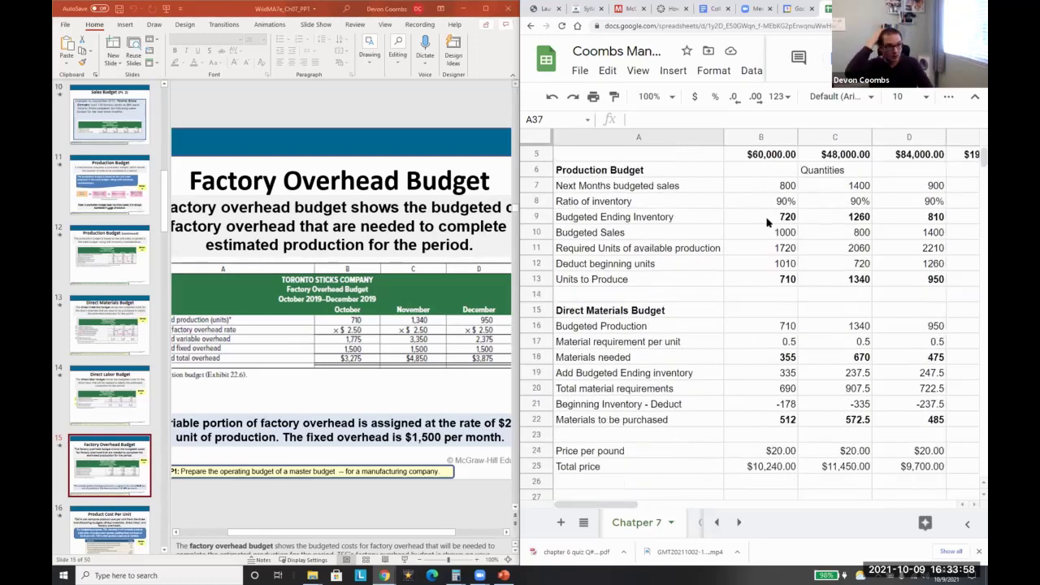
pyautogui.click(780, 279)
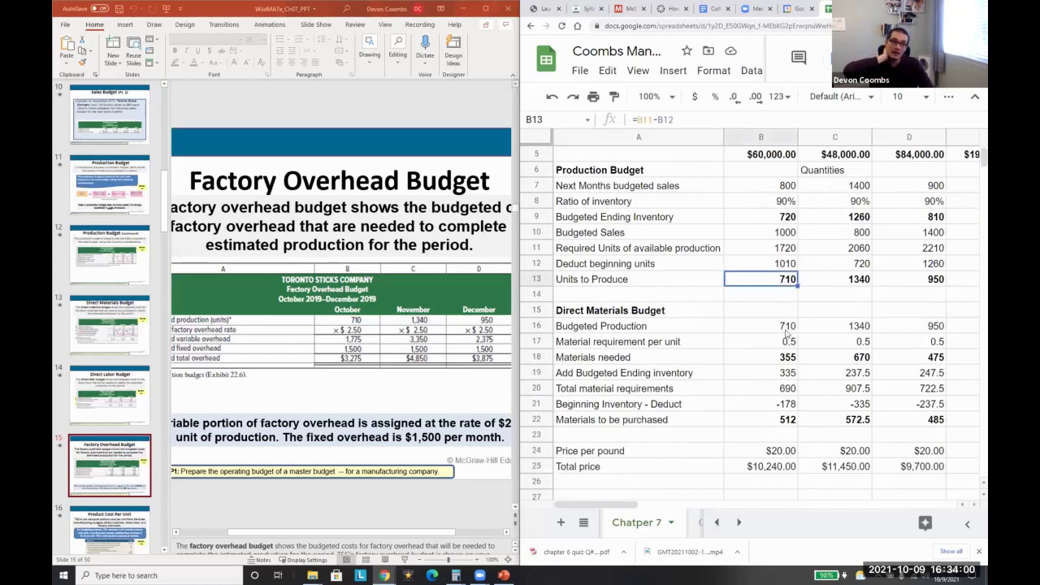
pyautogui.scroll(-2, 787, 334)
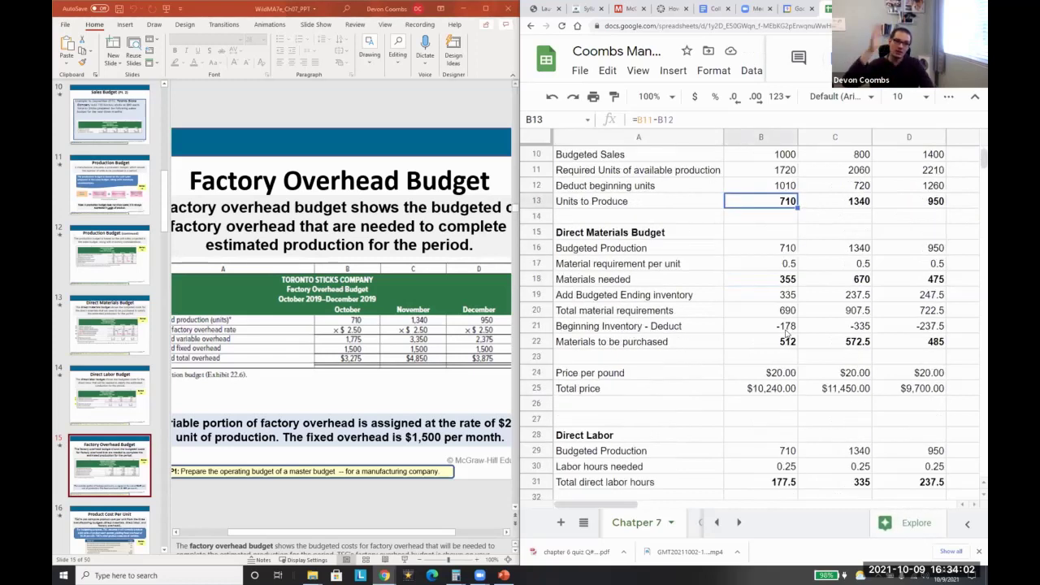
pyautogui.scroll(-4, 782, 334)
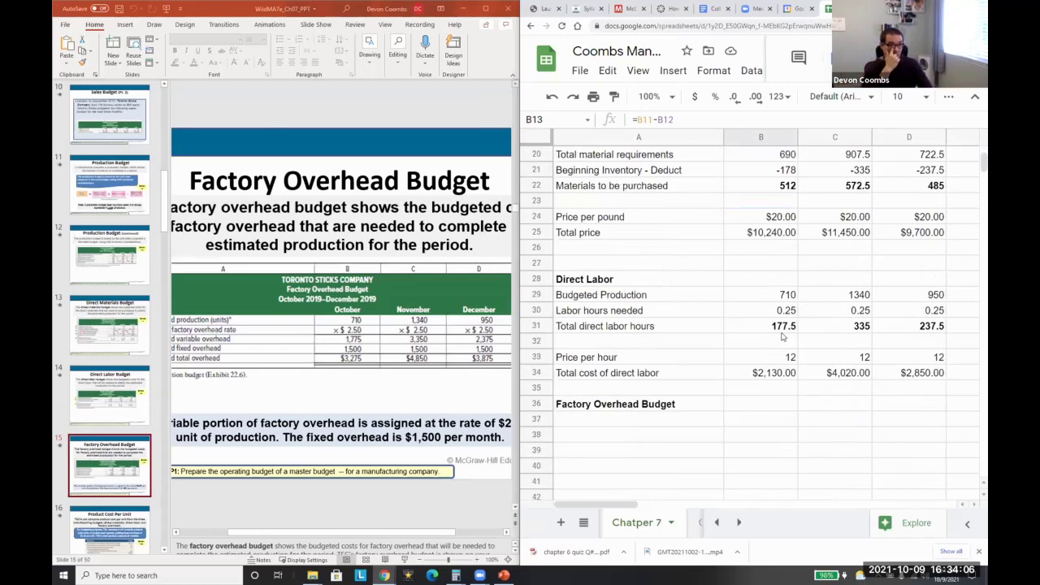
pyautogui.click(727, 424)
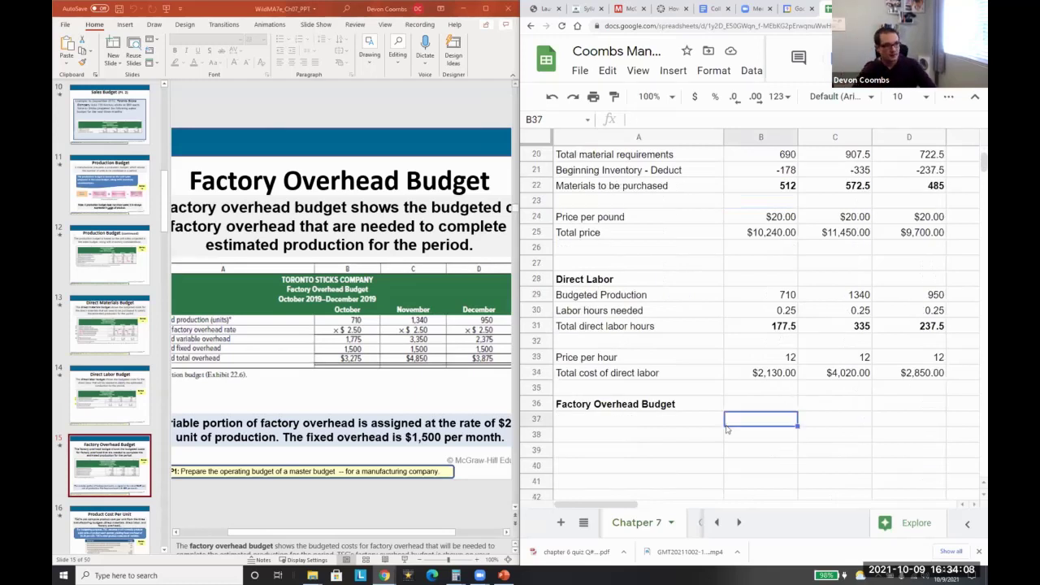
pyautogui.press('Left')
pyautogui.write('Budgt')
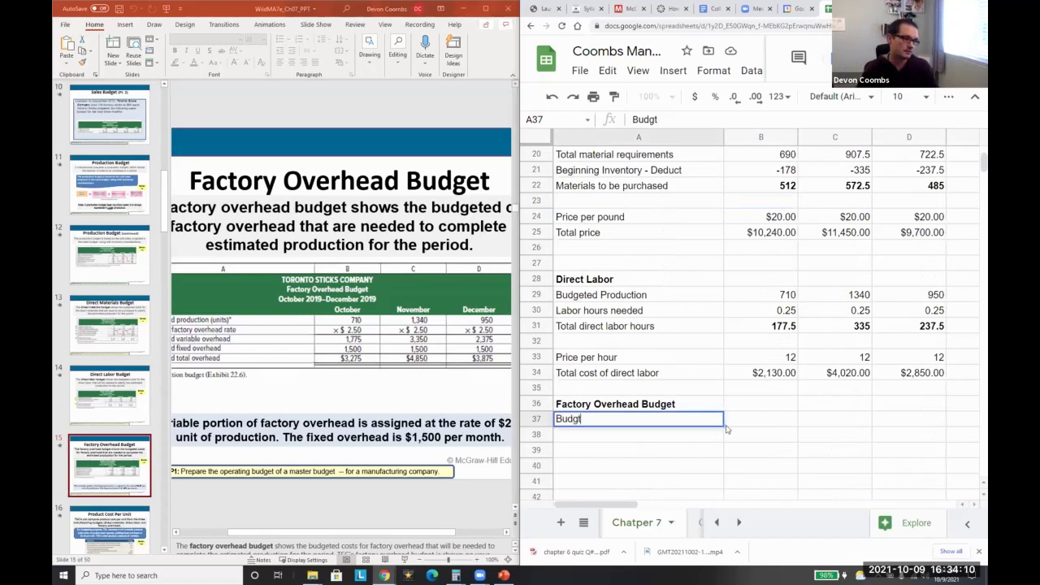
pyautogui.press('BackSpace')
pyautogui.write('eted production')
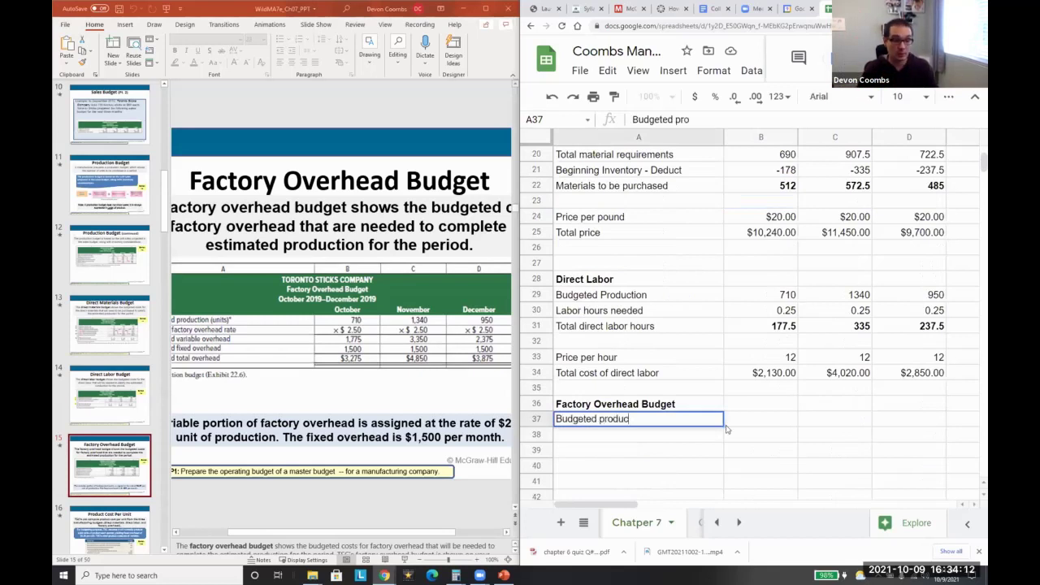
# Step: Link October's budgeted production in B37 to the direct labor section's production with =B29
pyautogui.press('Tab')
pyautogui.write('=')
pyautogui.press('Up')
pyautogui.press('Up')
pyautogui.press('Up')
pyautogui.press('Up')
pyautogui.press('Up')
pyautogui.press('Up')
pyautogui.press('Up')
pyautogui.press('Up')
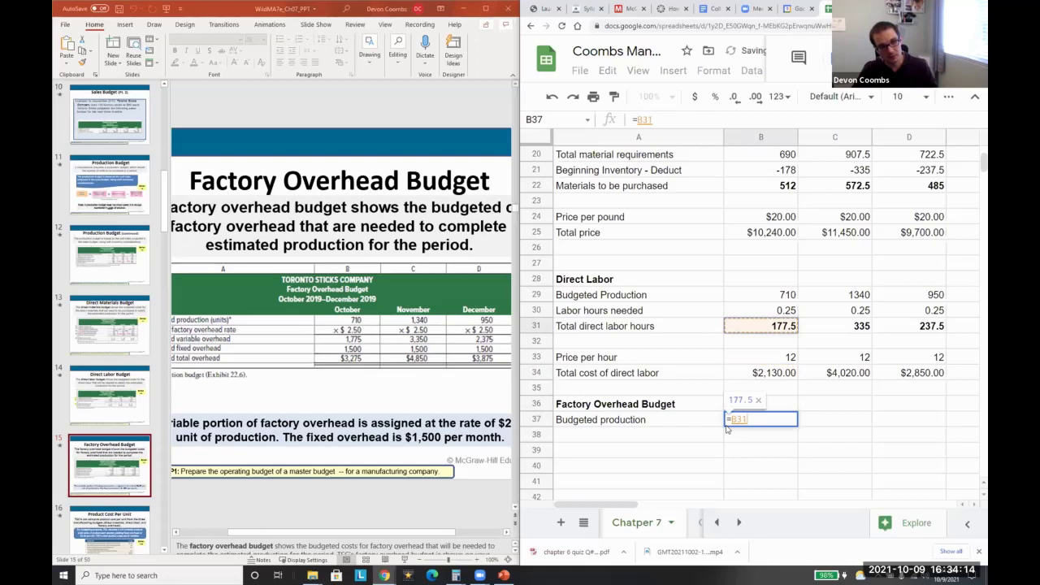
pyautogui.press('Return')
# Step: Copy the budgeted production formula from B37 into C37 and D37 for November and December
pyautogui.click(727, 424)
pyautogui.hotkey('ctrl', 'c')
pyautogui.press('Right')
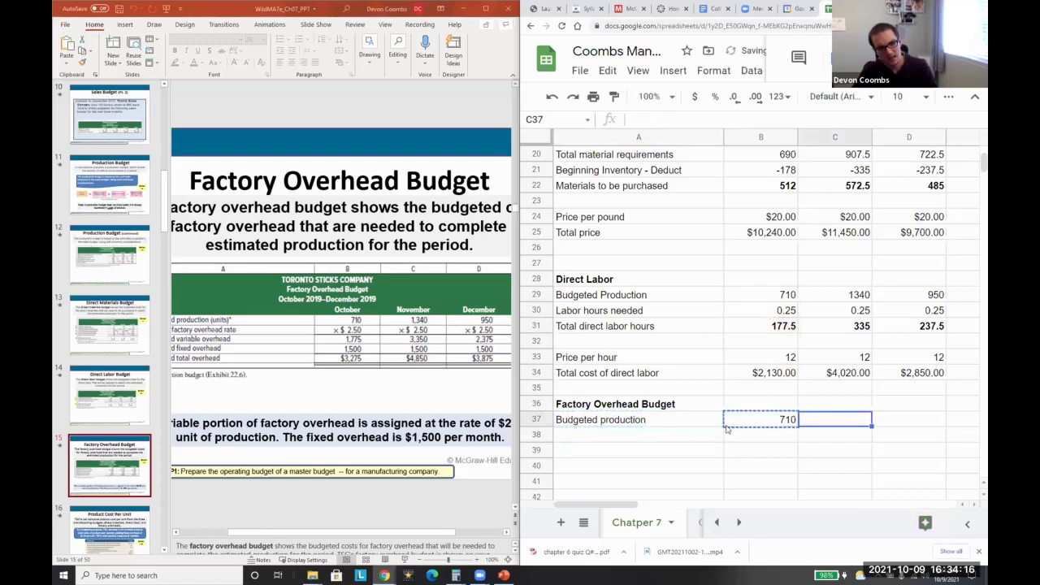
pyautogui.hotkey('ctrl', 'v')
pyautogui.press('Right')
pyautogui.hotkey('ctrl', 'v')
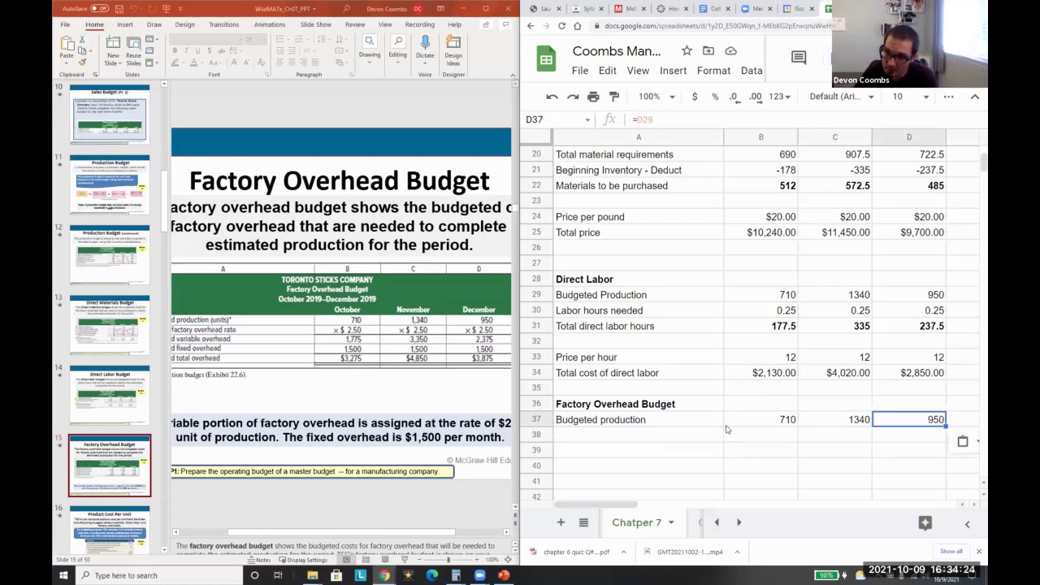
# Step: Label A38 "Factory Overhead Rate" and enter October's rate of 2.5 in B38
pyautogui.press('Left')
pyautogui.press('Left')
pyautogui.press('Left')
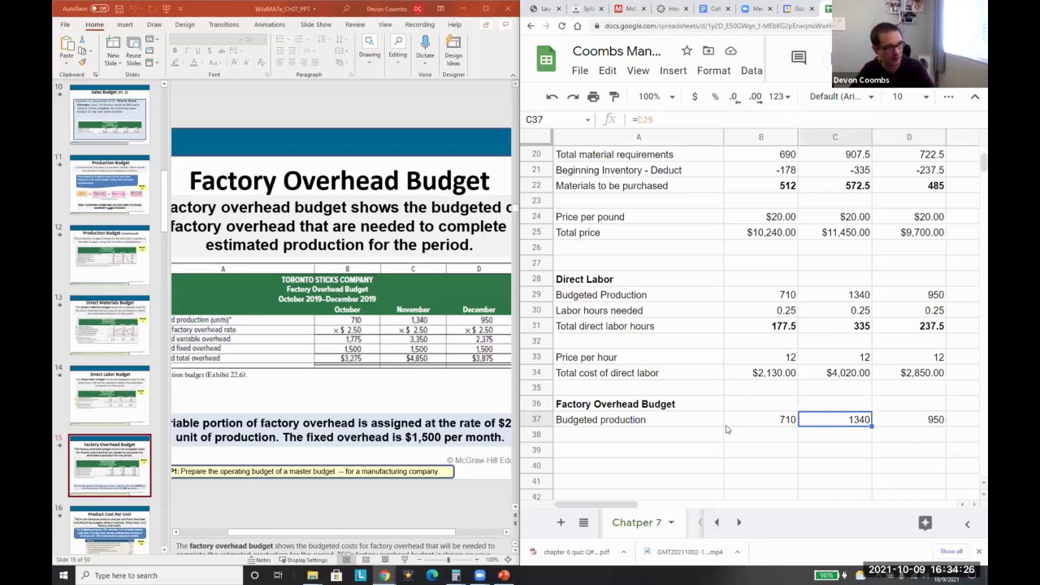
pyautogui.press('Down')
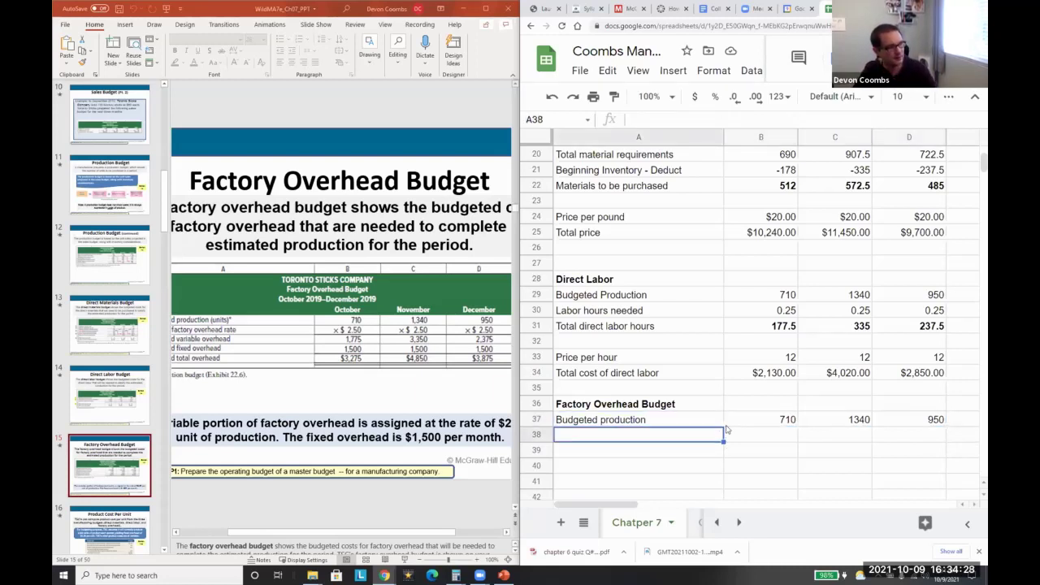
pyautogui.write('Factory Overhead Rat')
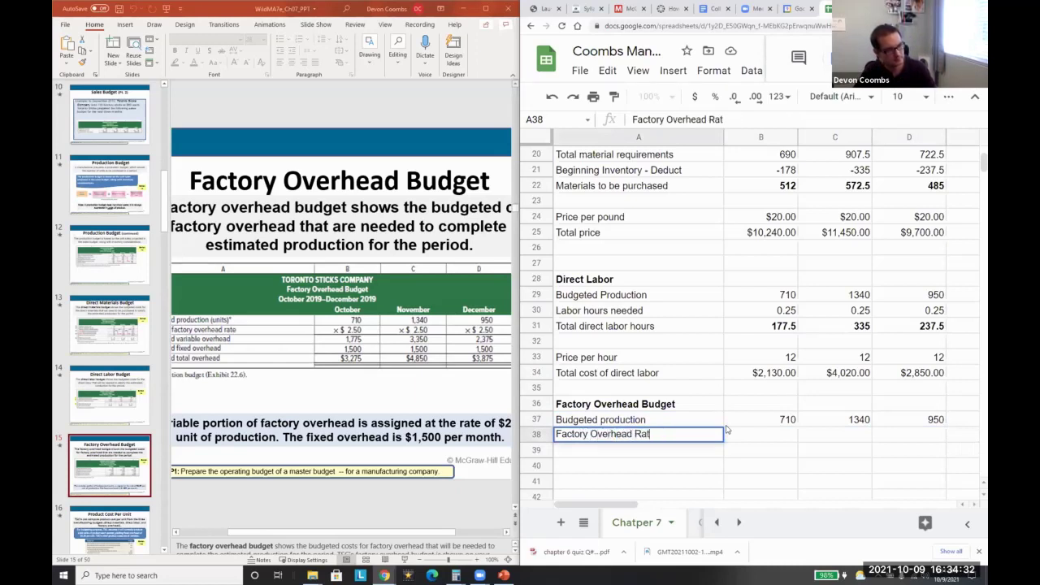
pyautogui.write('e')
pyautogui.press('Tab')
pyautogui.write('2.5')
pyautogui.press('Return')
pyautogui.press('Up')
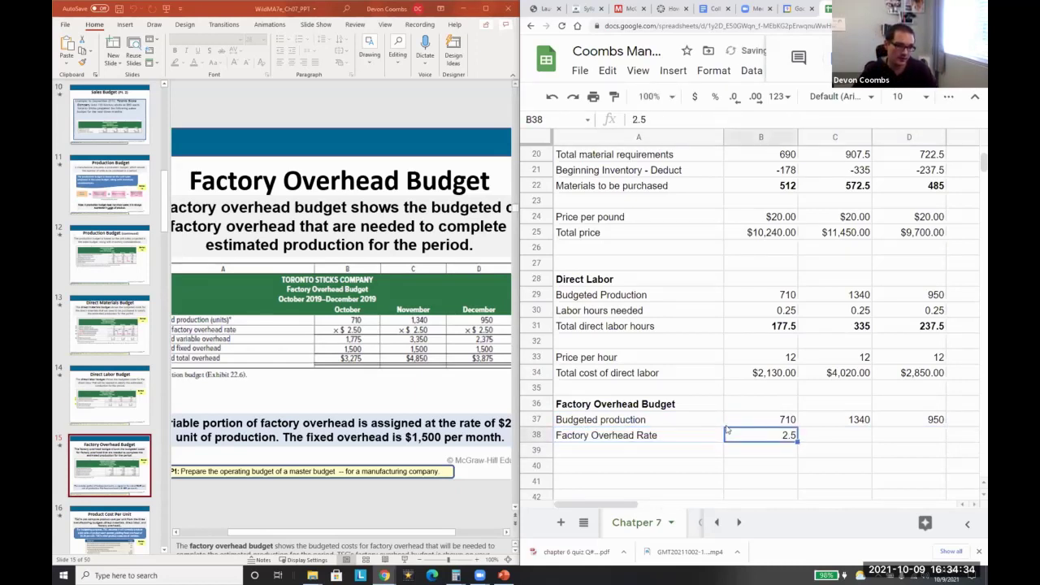
# Step: Copy the 2.5 overhead rate into C38 and D38 and format B38:D38 as currency
pyautogui.hotkey('ctrl', 'c')
pyautogui.press('Right')
pyautogui.hotkey('ctrl', 'v')
pyautogui.press('Right')
pyautogui.hotkey('ctrl', 'v')
pyautogui.hotkey('shift', 'Left')
pyautogui.hotkey('shift', 'Left')
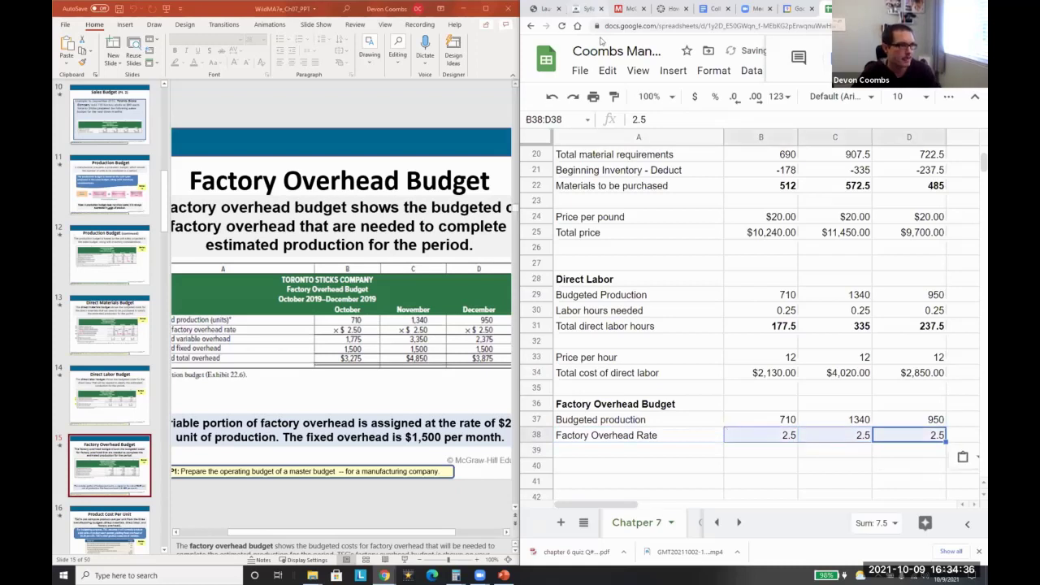
pyautogui.click(694, 97)
# Step: Label A39 "Total variable overhead" and calculate October's amount in B39 with =B37*B38
pyautogui.press('Down')
pyautogui.press('Left')
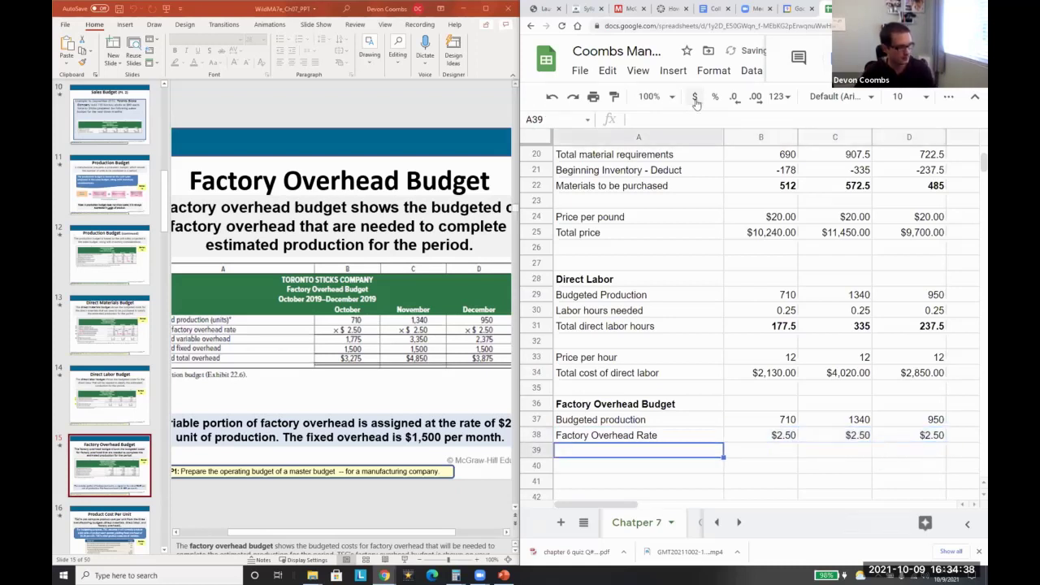
pyautogui.write('Total ')
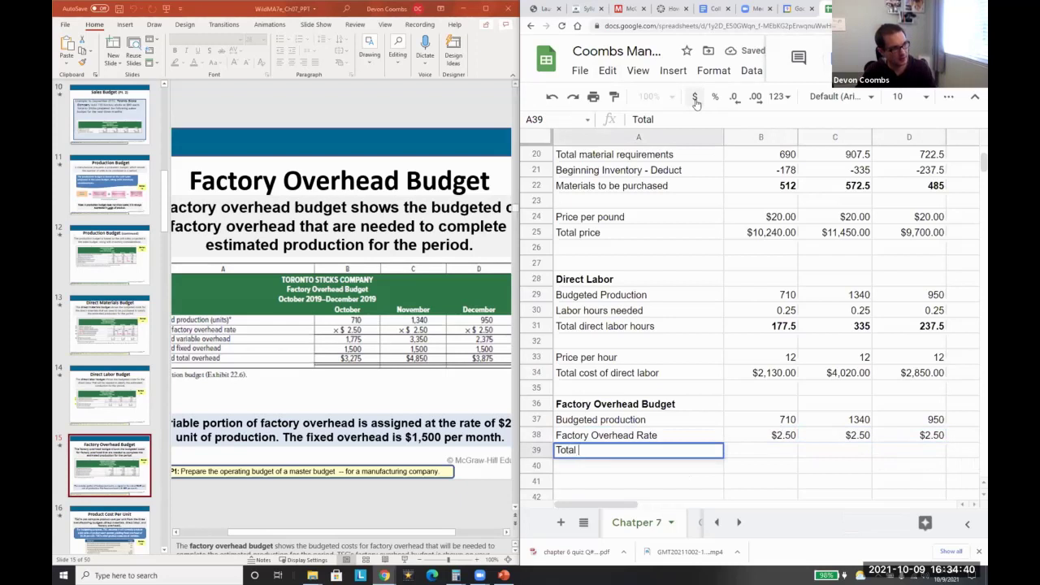
pyautogui.write('variable overhead')
pyautogui.press('Tab')
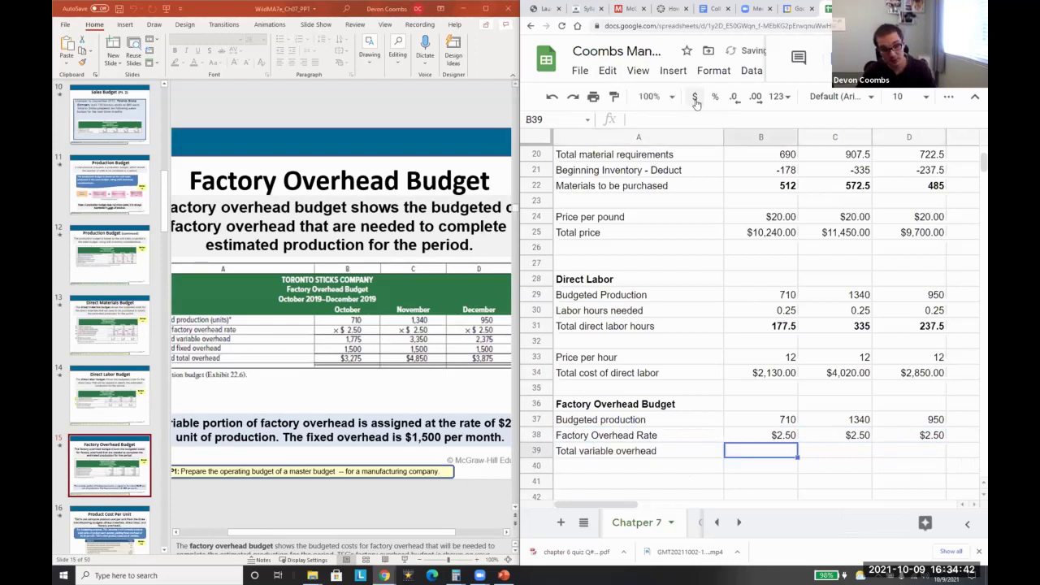
pyautogui.write('=')
pyautogui.press('Up')
pyautogui.press('Up')
pyautogui.write('*')
pyautogui.press('Up')
pyautogui.press('Return')
# Step: Copy the total variable overhead formula from B39 into C39 and D39
pyautogui.press('Up')
pyautogui.hotkey('ctrl', 'c')
pyautogui.press('Right')
pyautogui.hotkey('ctrl', 'v')
pyautogui.press('Right')
pyautogui.hotkey('ctrl', 'v')
# Step: Label A40 "Fixed Overhead" below the total variable overhead row
pyautogui.press('Down')
pyautogui.press('Left')
pyautogui.press('Left')
pyautogui.press('Left')
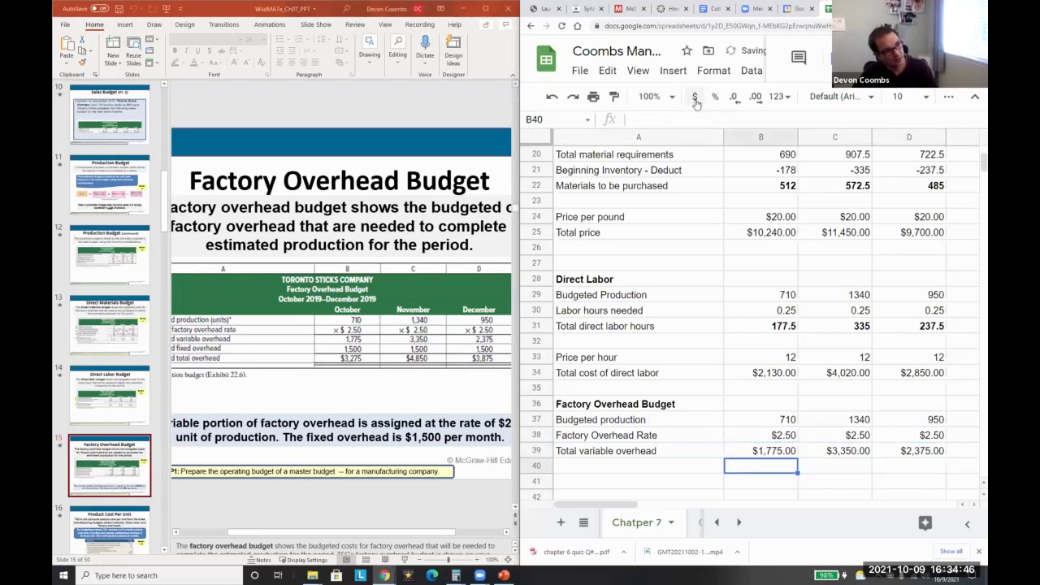
pyautogui.write('Fixed Overfh')
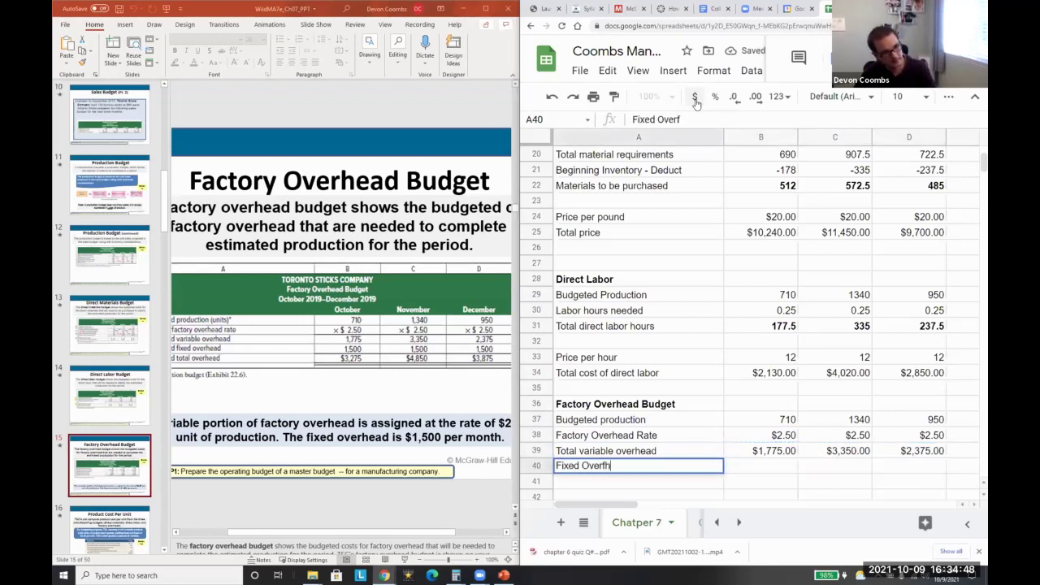
pyautogui.press('BackSpace')
pyautogui.write('head')
pyautogui.press('Right')
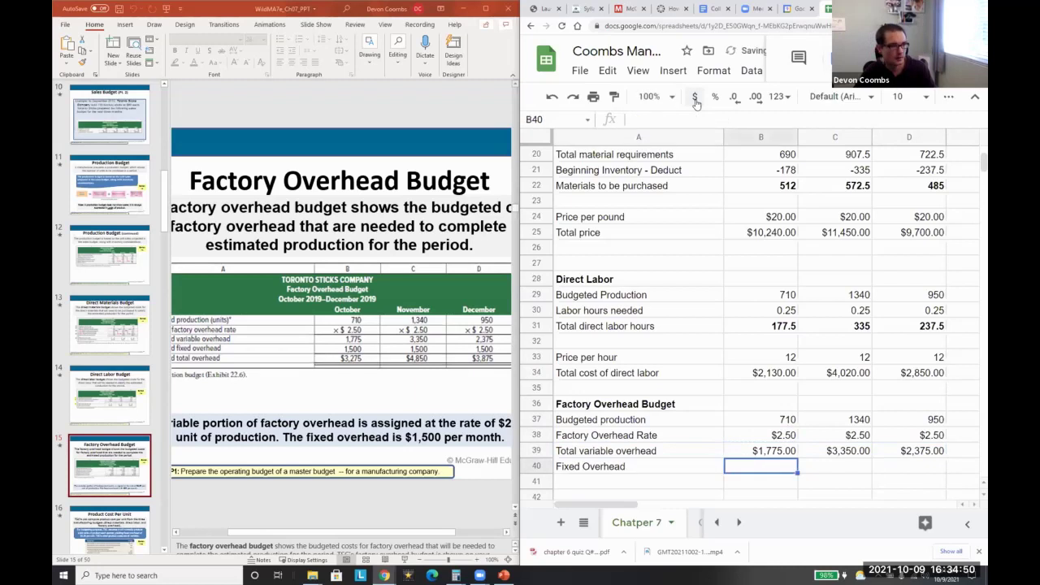
pyautogui.write('=')
pyautogui.press('Up')
pyautogui.write('+')
pyautogui.press('Up')
pyautogui.press('Up')
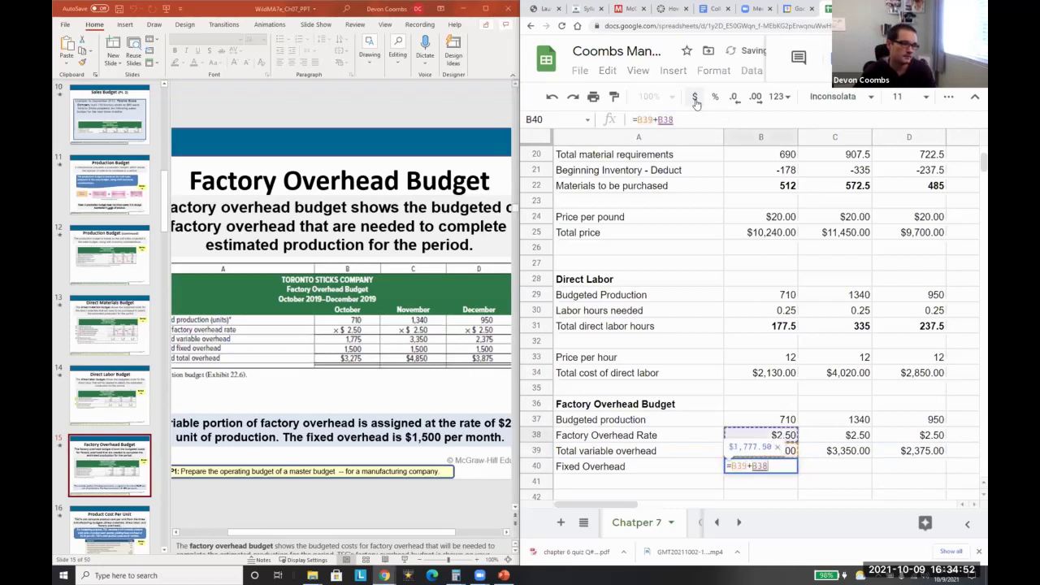
pyautogui.press('Escape')
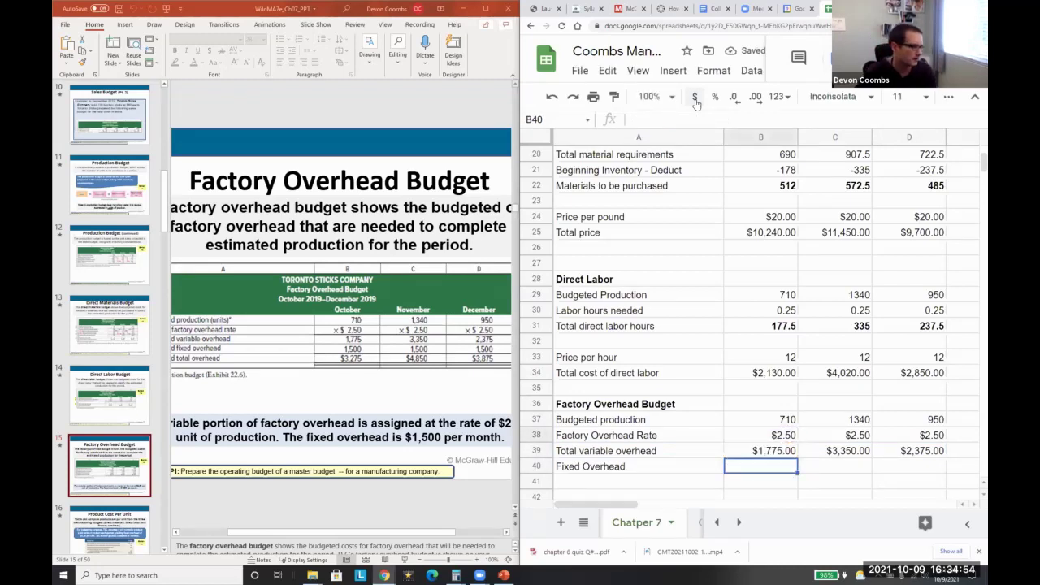
# Step: Enter a fixed overhead of 1500 for each month in B40:D40 and format the cells as currency
pyautogui.write('1500')
pyautogui.press('Return')
pyautogui.press('Up')
pyautogui.press('Right')
pyautogui.write('1500')
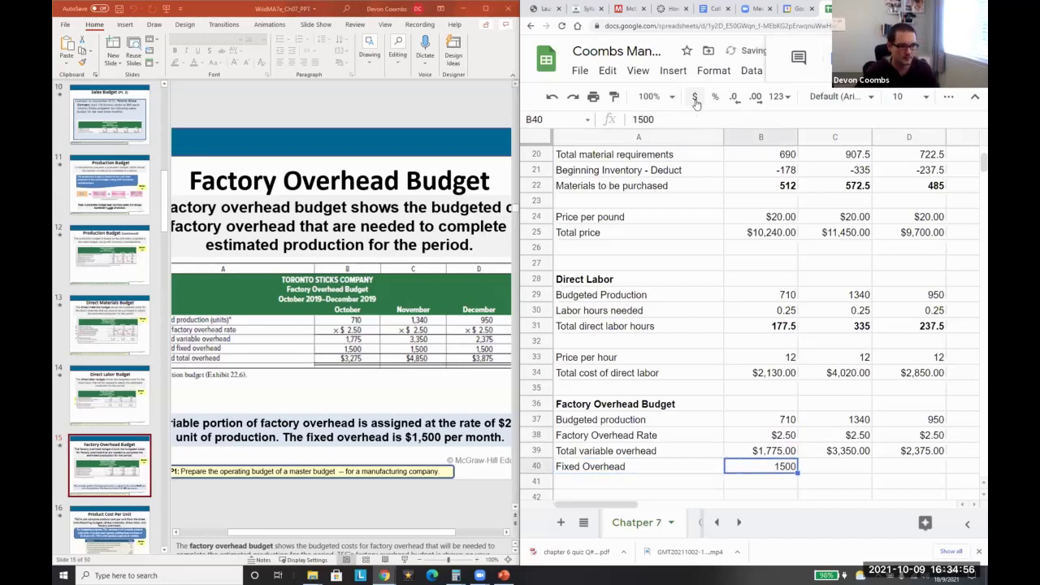
pyautogui.press('Tab')
pyautogui.write('1500')
pyautogui.hotkey('shift', 'Left')
pyautogui.hotkey('shift', 'Left')
pyautogui.click(695, 97)
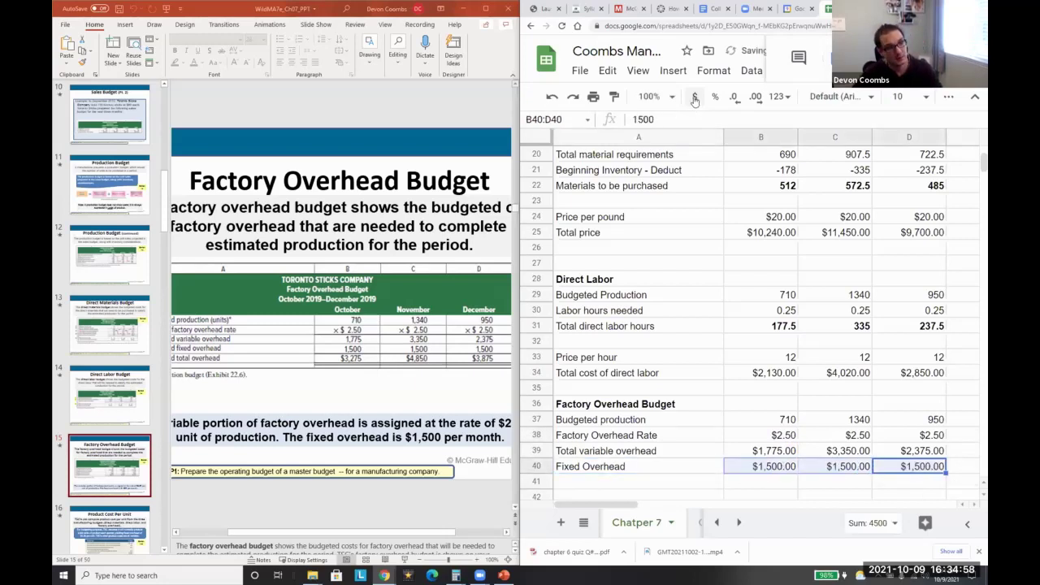
# Step: Calculate October's total overhead in B41 with =B39+B40 and copy the formula across to D41
pyautogui.press('Down')
pyautogui.write('=B39+B40')
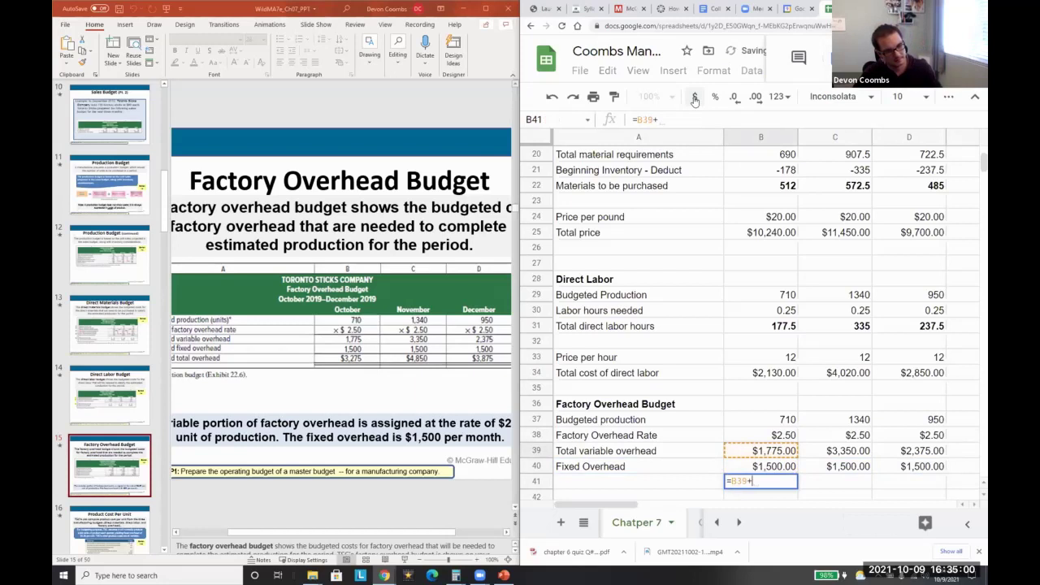
pyautogui.press('Return')
pyautogui.press('Up')
pyautogui.hotkey('ctrl', 'c')
# Step: Label the total overhead row "Factory Overhead" in A41
pyautogui.press('Left')
pyautogui.press('Left')
pyautogui.press('Left')
pyautogui.write('Factory Overhead')
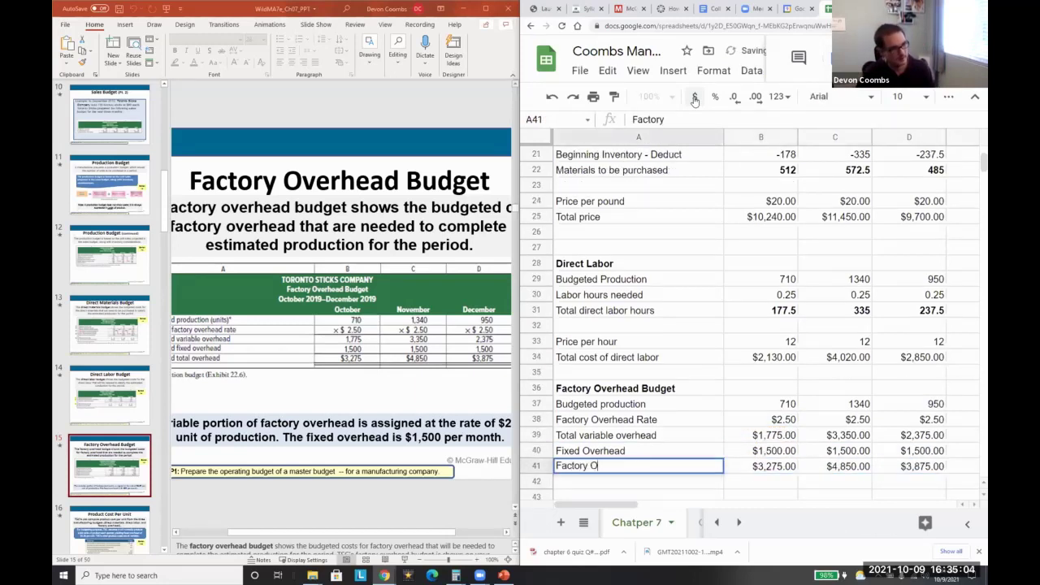
pyautogui.press('Return')
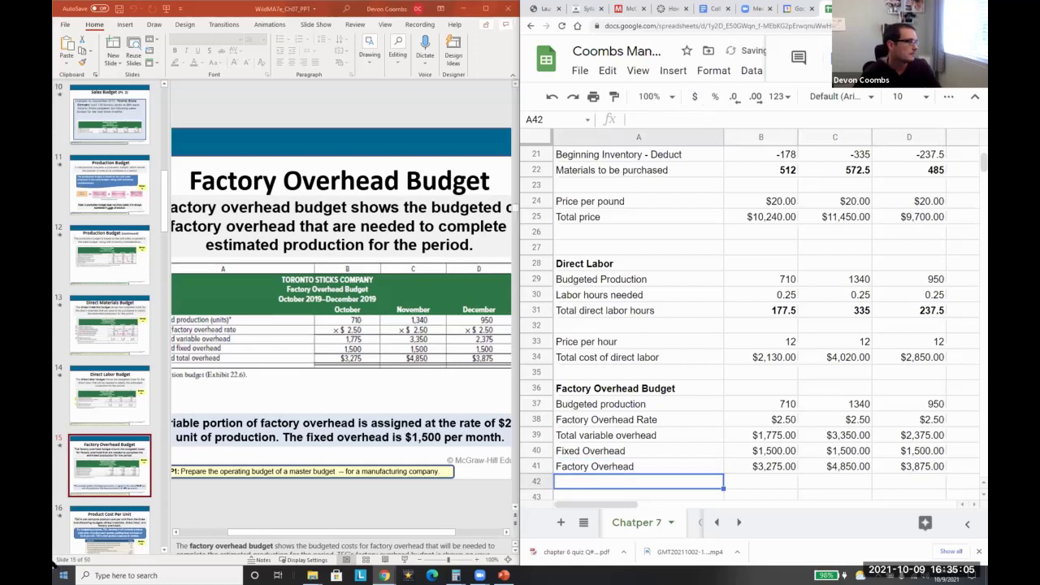
# Step: Show slide 16, Product Cost Per Unit, and add the heading "Product Cost per Unit" in cell A43 of the spreadsheet
pyautogui.click(103, 528)
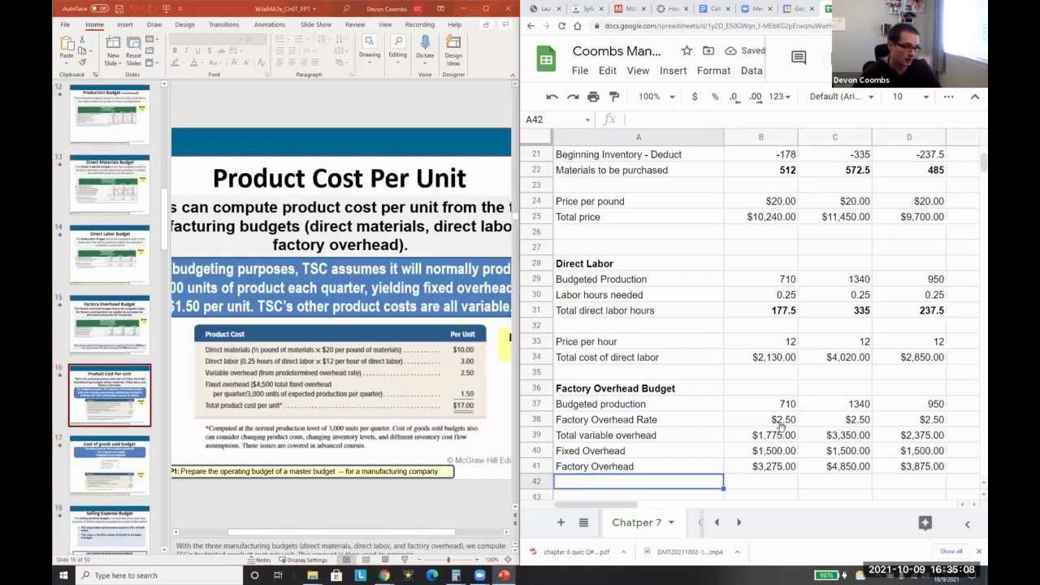
pyautogui.press('Up')
pyautogui.press('Right')
pyautogui.press('Left')
pyautogui.press('Down')
pyautogui.press('Down')
pyautogui.write('P')
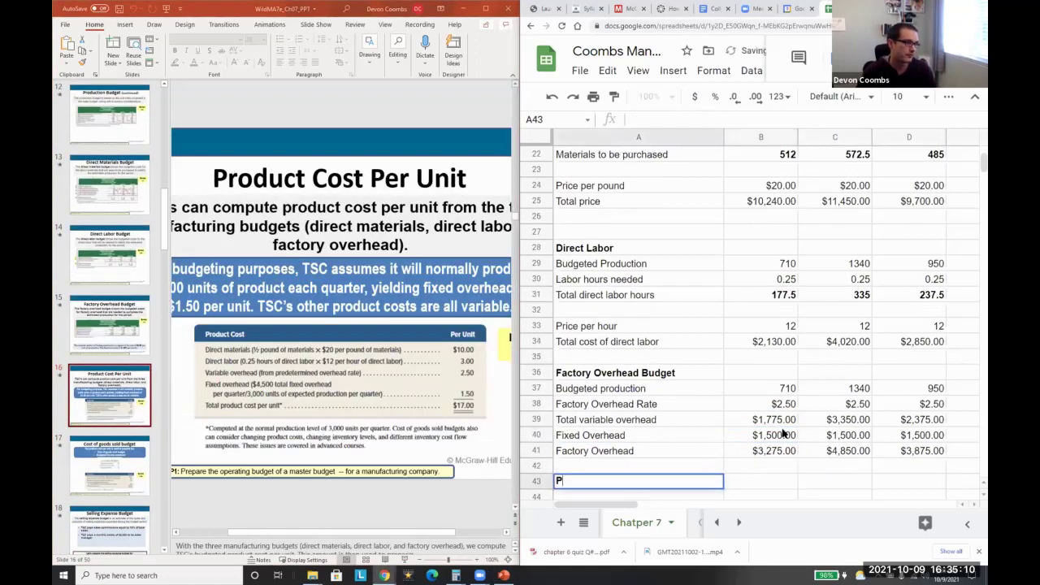
pyautogui.write('roduct Cost per')
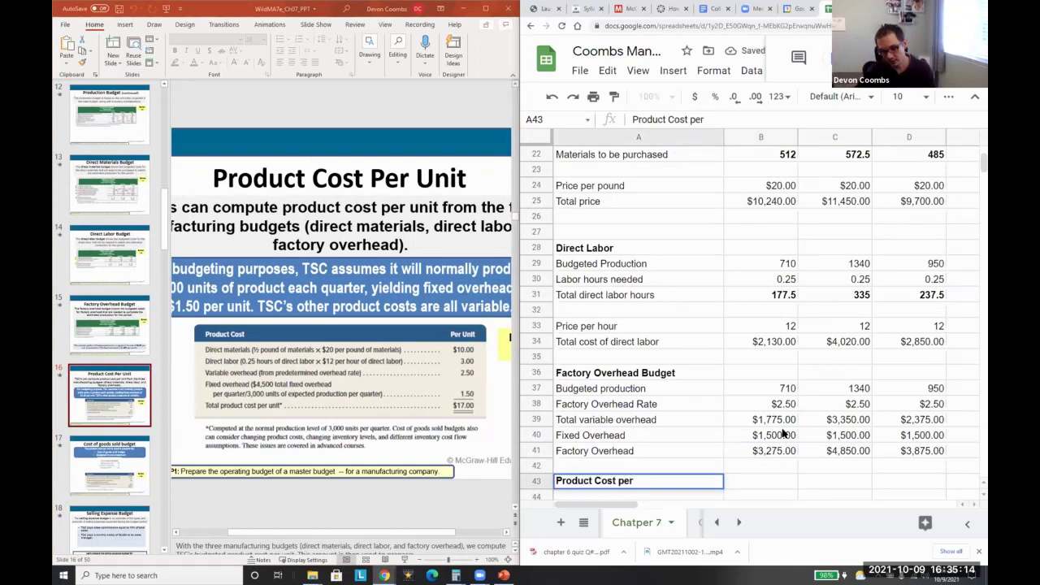
pyautogui.write(' Unit')
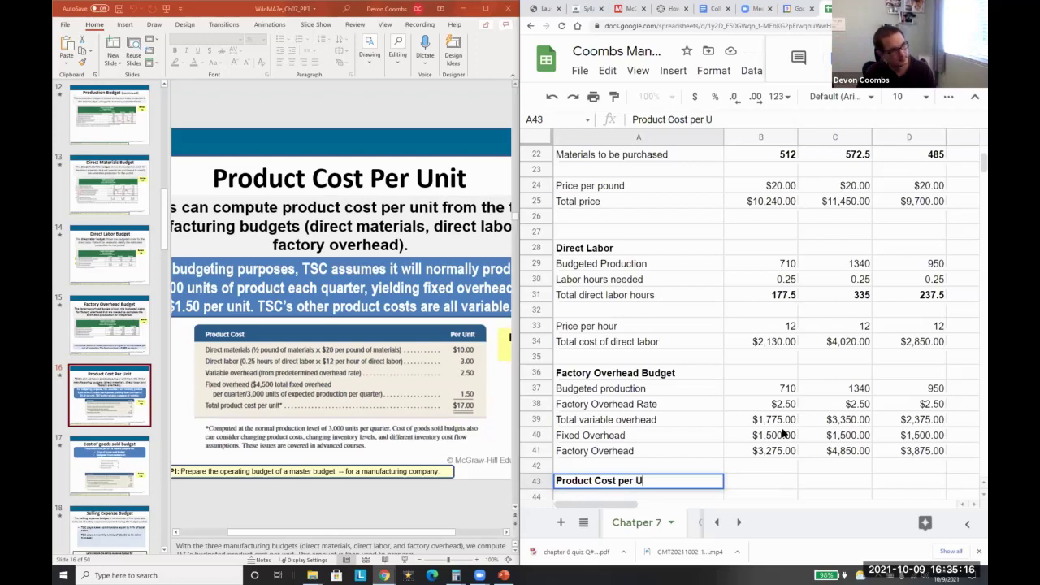
pyautogui.press('Tab')
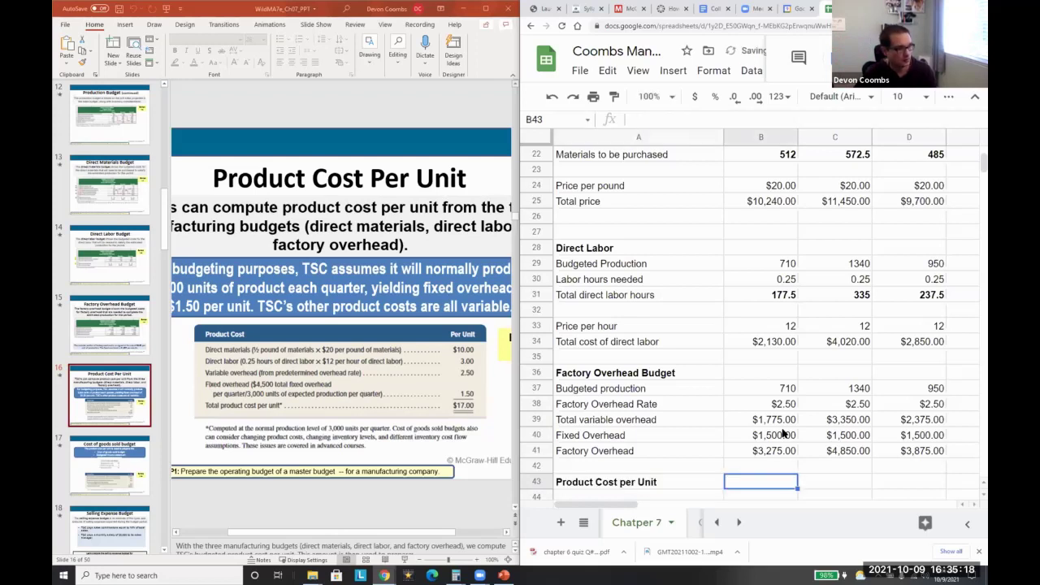
# Step: List the cost components "DM", "DL", "VOH" and "Fixed Overhead" in A44:A47 and select B44
pyautogui.press('Return')
pyautogui.write('DM')
pyautogui.press('Return')
pyautogui.write('DL')
pyautogui.press('Return')
pyautogui.write('VOH')
pyautogui.press('Return')
pyautogui.write('Fixed Overhead')
pyautogui.press('Up')
pyautogui.press('Up')
pyautogui.press('Up')
pyautogui.press('Right')
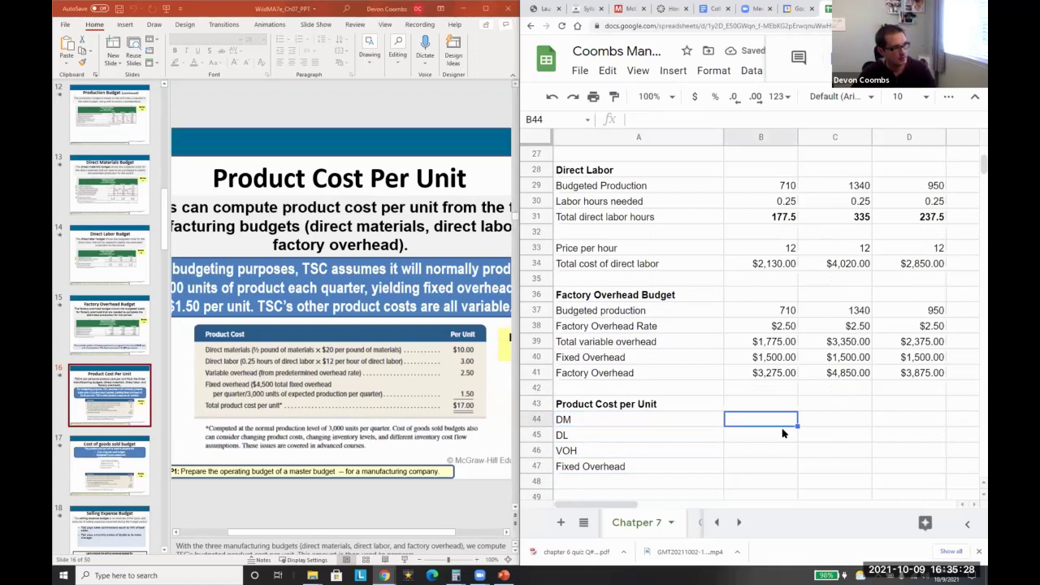
# Step: Enter 0.5 as the DM measurement in B44 and add the headings "Measurement", "Cost" and "Per Unit" in B43:D43
pyautogui.write('0.5')
pyautogui.press('Return')
pyautogui.press('Up')
pyautogui.press('Up')
pyautogui.write('Measurement')
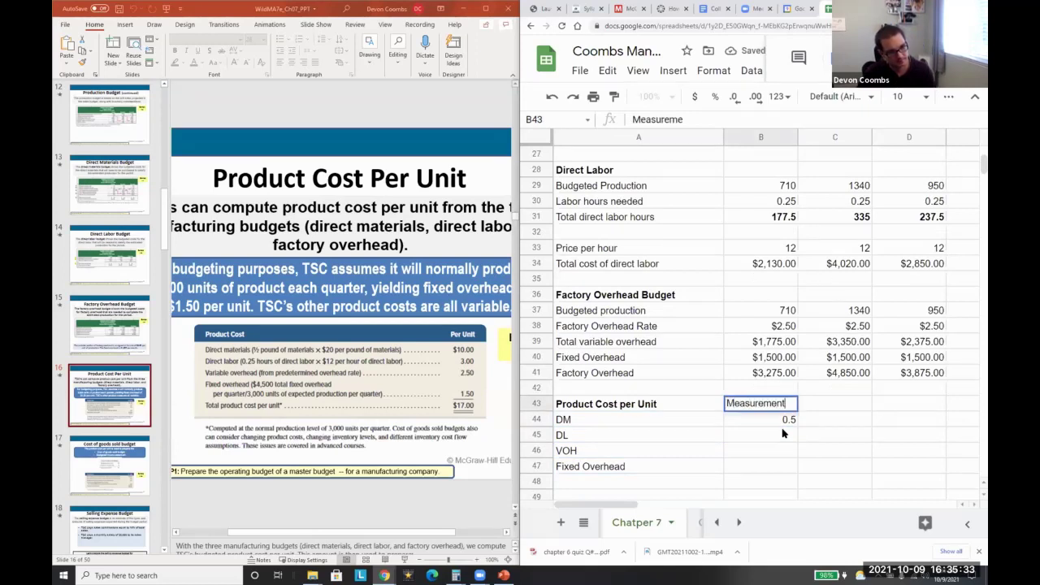
pyautogui.press('Tab')
pyautogui.write('Doll')
pyautogui.press('BackSpace')
pyautogui.press('BackSpace')
pyautogui.press('BackSpace')
pyautogui.press('BackSpace')
pyautogui.write('Cost')
pyautogui.press('Tab')
pyautogui.write('Per Unit')
pyautogui.press('Tab')
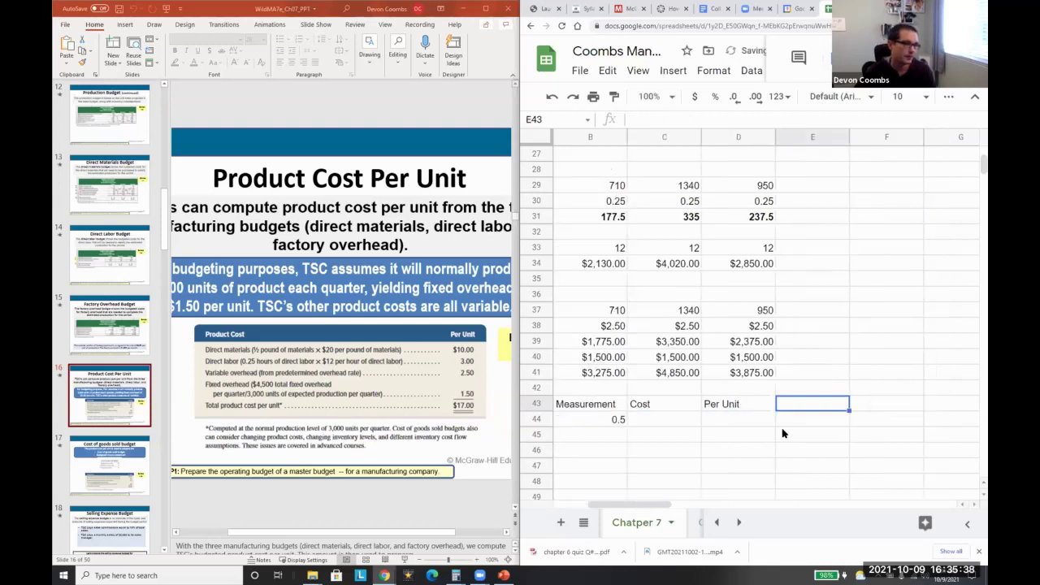
# Step: Enter the DM cost of 20 in C44 and calculate its per-unit cost in D44 with =B44*C44
pyautogui.press('Return')
pyautogui.press('Right')
pyautogui.write('20')
pyautogui.press('Tab')
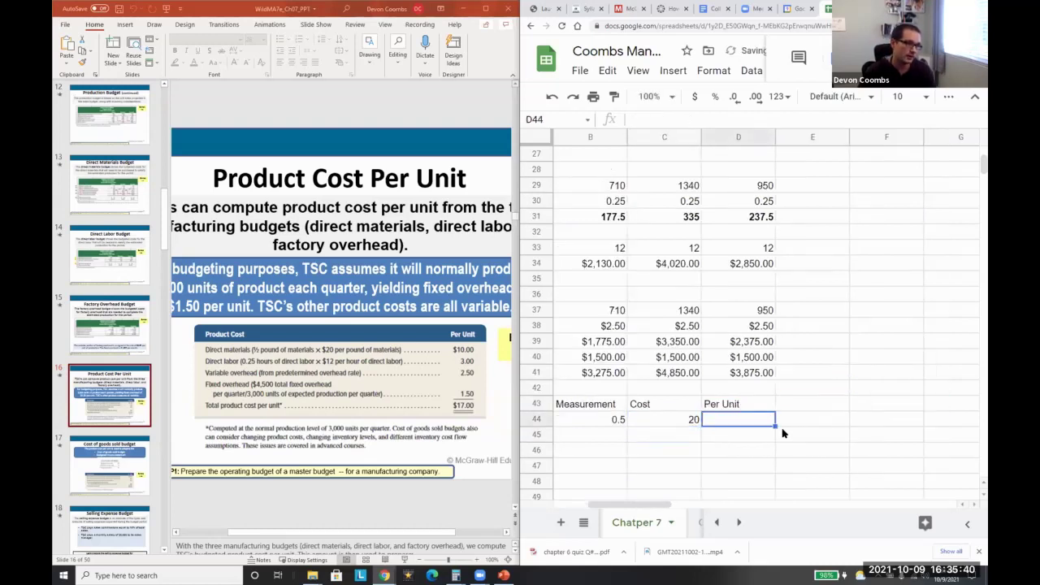
pyautogui.write('=')
pyautogui.press('Left')
pyautogui.press('Left')
pyautogui.write('*')
pyautogui.press('Left')
pyautogui.press('Return')
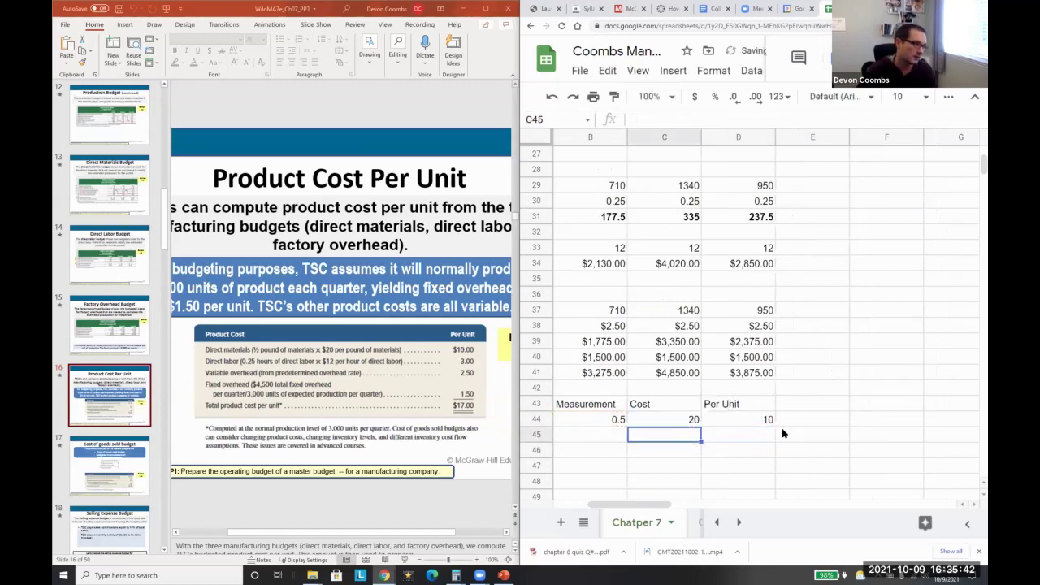
# Step: Enter 0.25 and 12 for DL in B45:C45 and calculate its per-unit cost in D45 with =B45*C45
pyautogui.press('Left')
pyautogui.write('0.25')
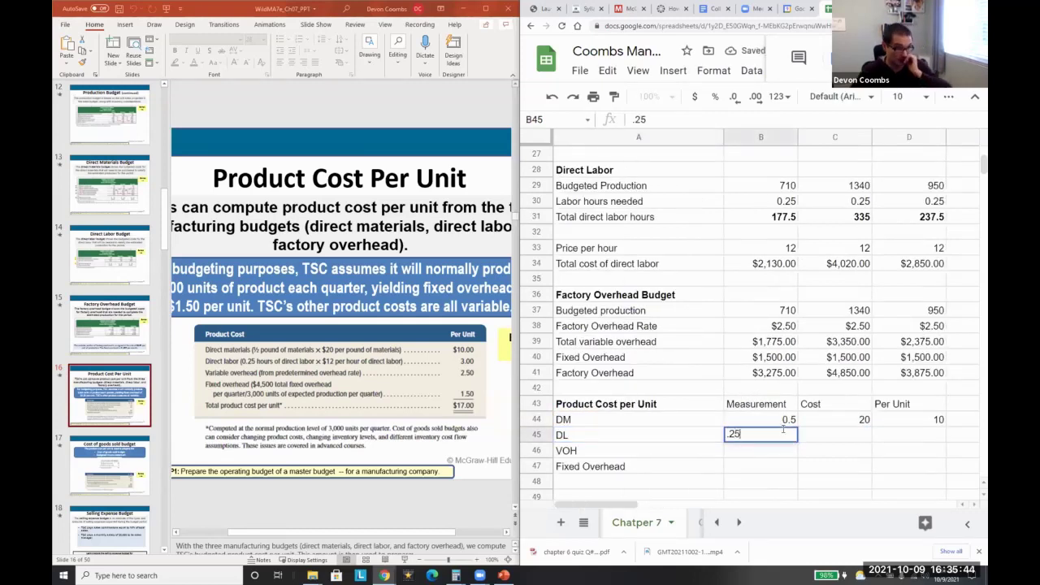
pyautogui.press('Tab')
pyautogui.write('12')
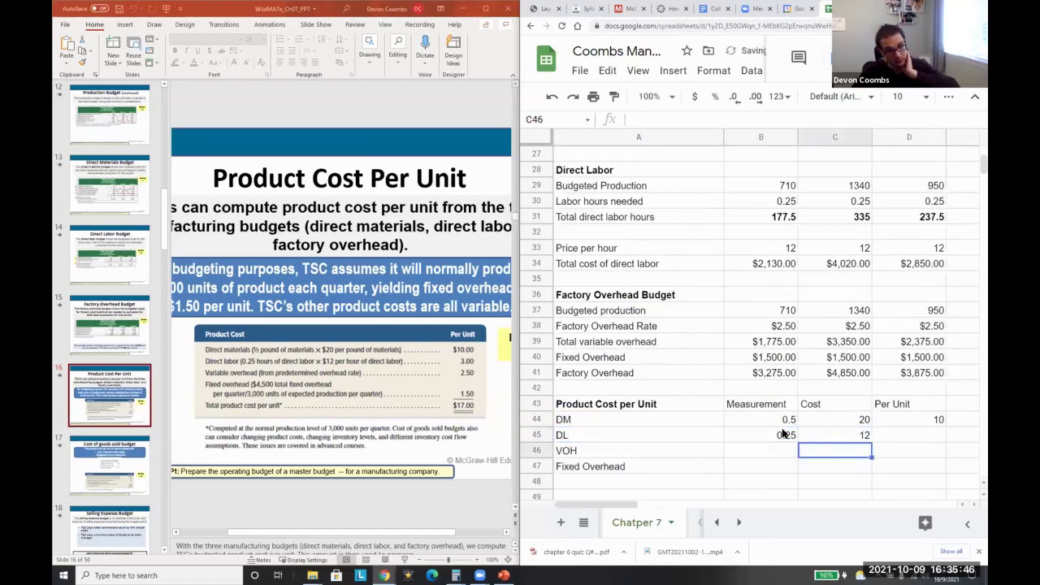
pyautogui.press('Tab')
pyautogui.write('=')
pyautogui.press('Left')
pyautogui.press('Left')
pyautogui.write('*')
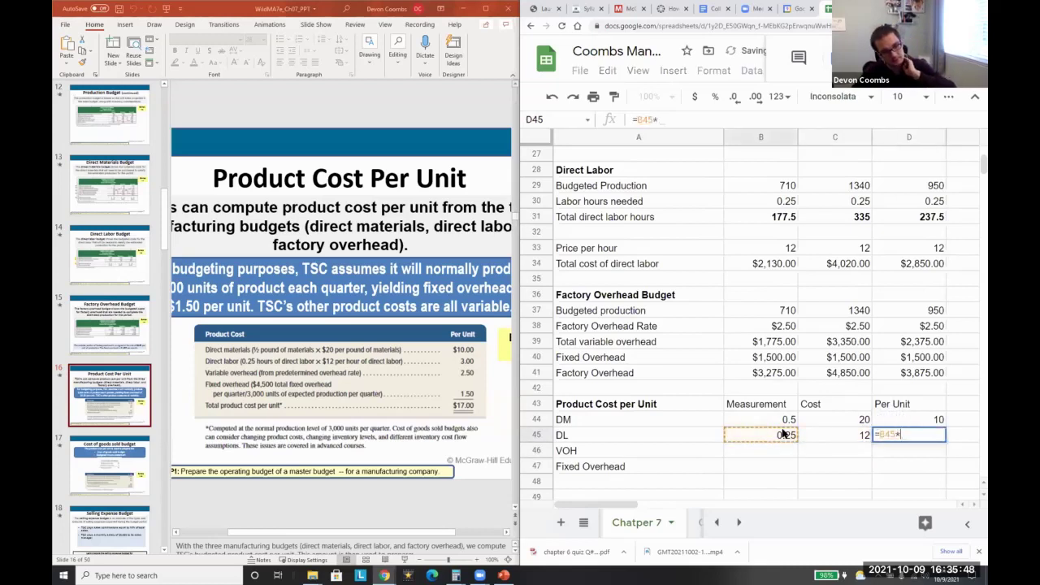
pyautogui.press('Left')
pyautogui.press('Return')
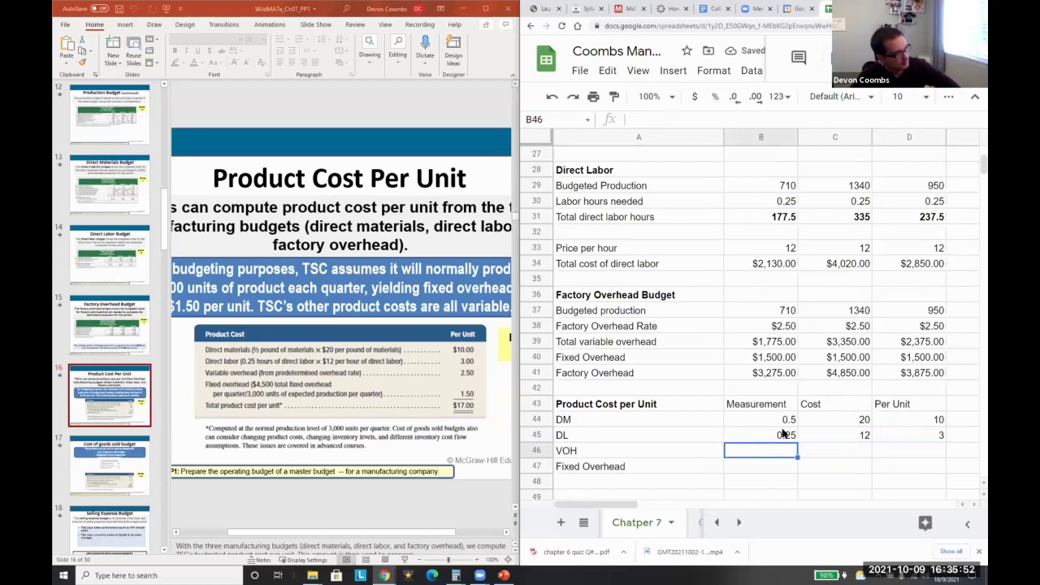
# Step: Enter 2.5 as the VOH cost per unit in D46
pyautogui.press('Right')
pyautogui.press('Right')
pyautogui.write('2.')
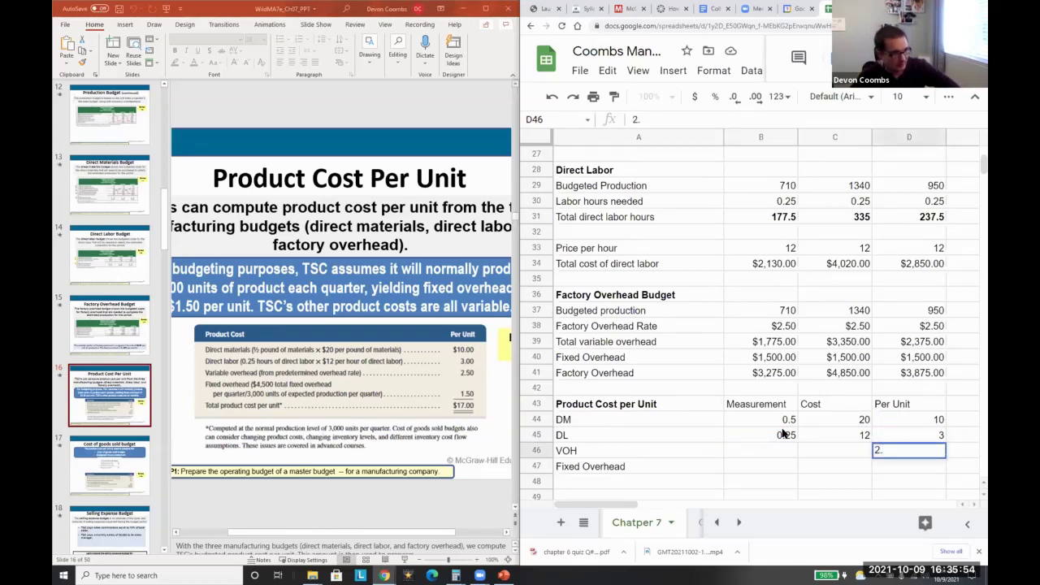
pyautogui.write('5')
pyautogui.press('Return')
# Step: Enter 3000 as the Fixed Overhead measurement in B47 and 4500 as its cost in C47
pyautogui.press('Left')
pyautogui.press('Left')
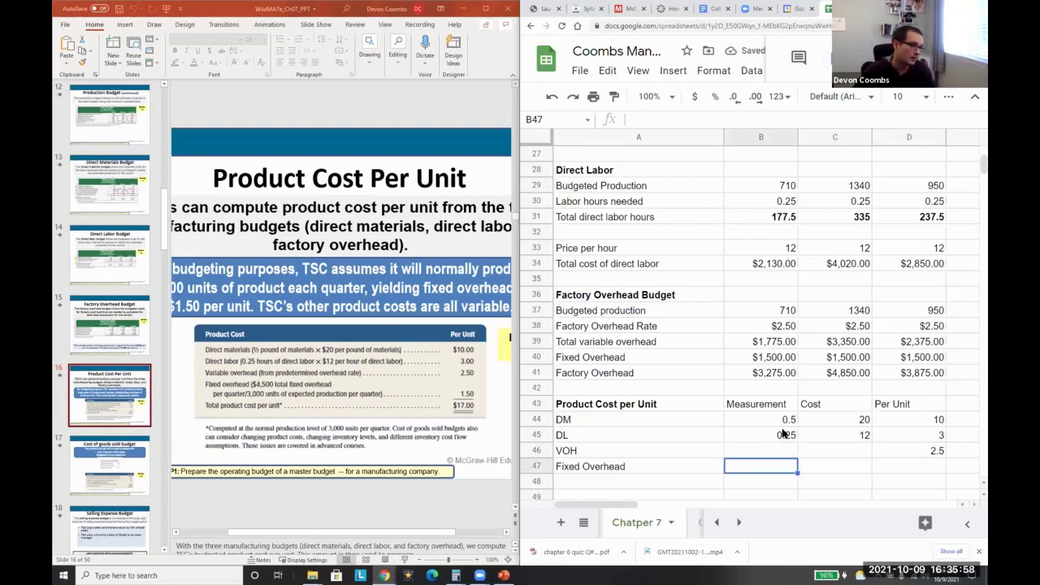
pyautogui.write('3000')
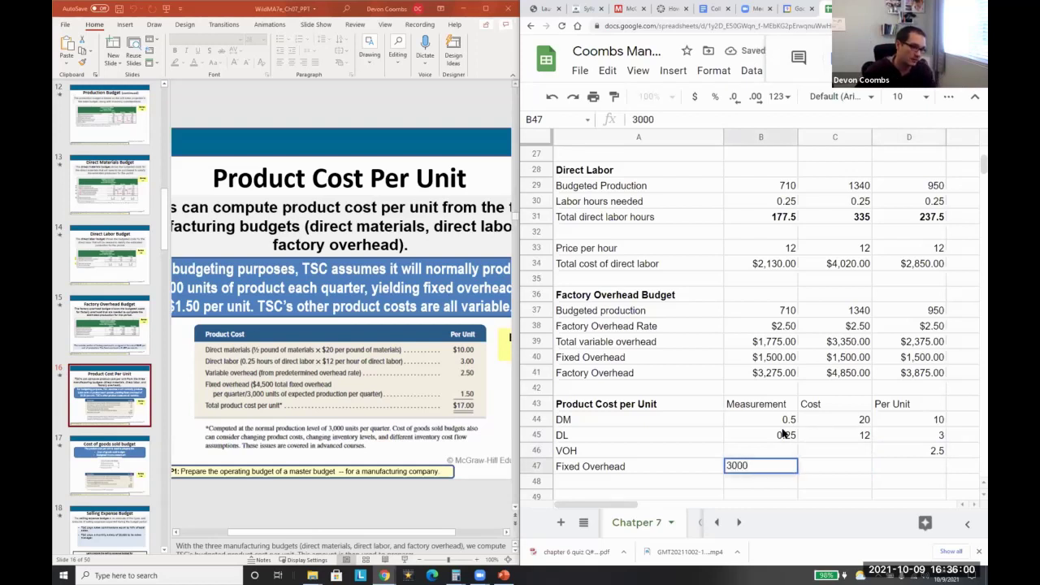
pyautogui.press('Return')
pyautogui.press('Up')
pyautogui.press('Right')
pyautogui.write('4500')
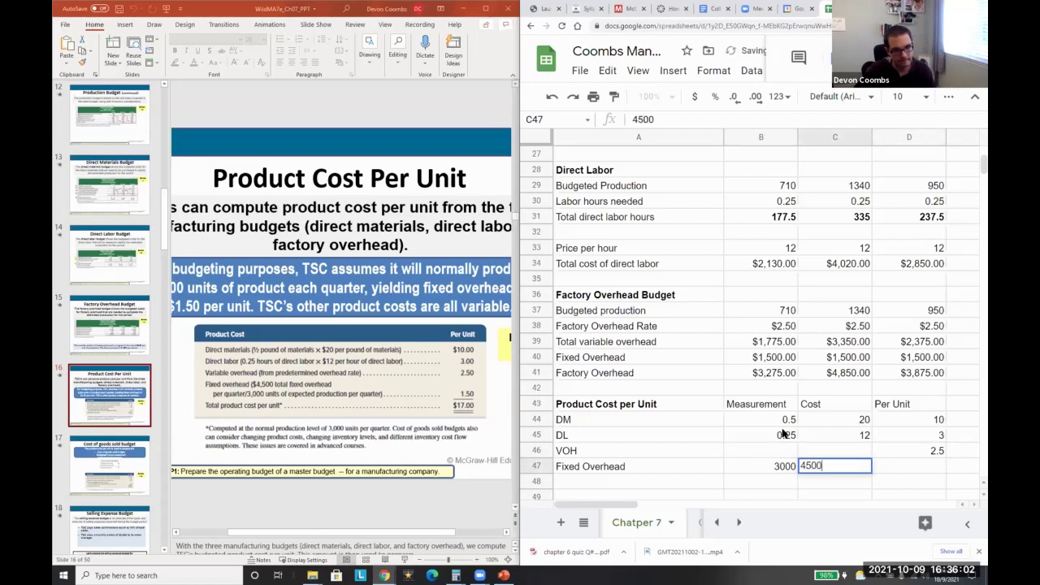
# Step: Calculate the Fixed Overhead cost per unit in D47 with =C47/B47
pyautogui.press('Return')
pyautogui.press('Up')
pyautogui.press('Right')
pyautogui.write('=')
pyautogui.press('Left')
pyautogui.write('/')
pyautogui.press('Left')
pyautogui.press('Left')
pyautogui.press('Return')
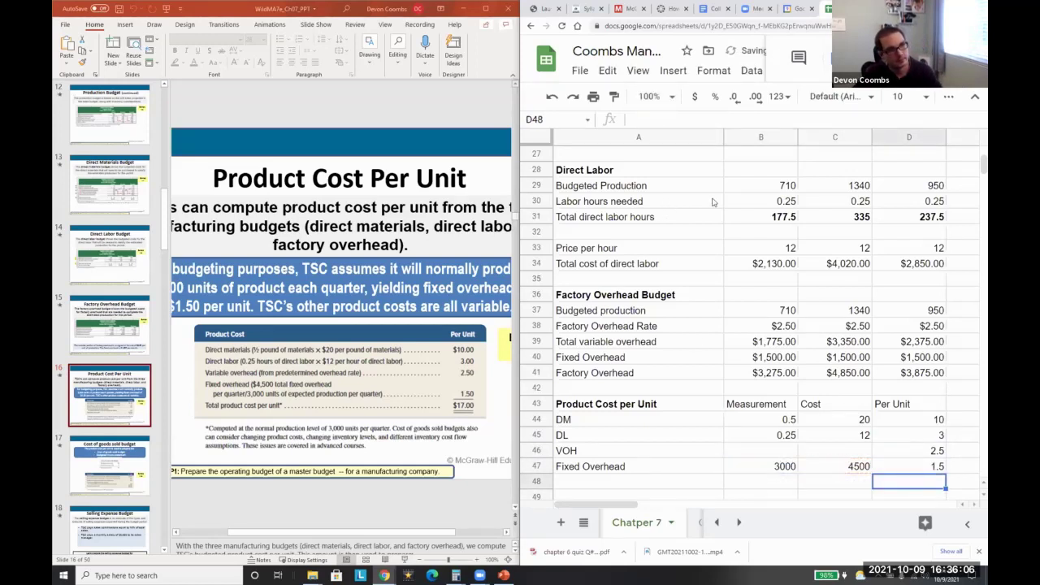
pyautogui.click(813, 184)
pyautogui.press('Left')
pyautogui.hotkey('shift', 'Right')
pyautogui.hotkey('shift', 'Right')
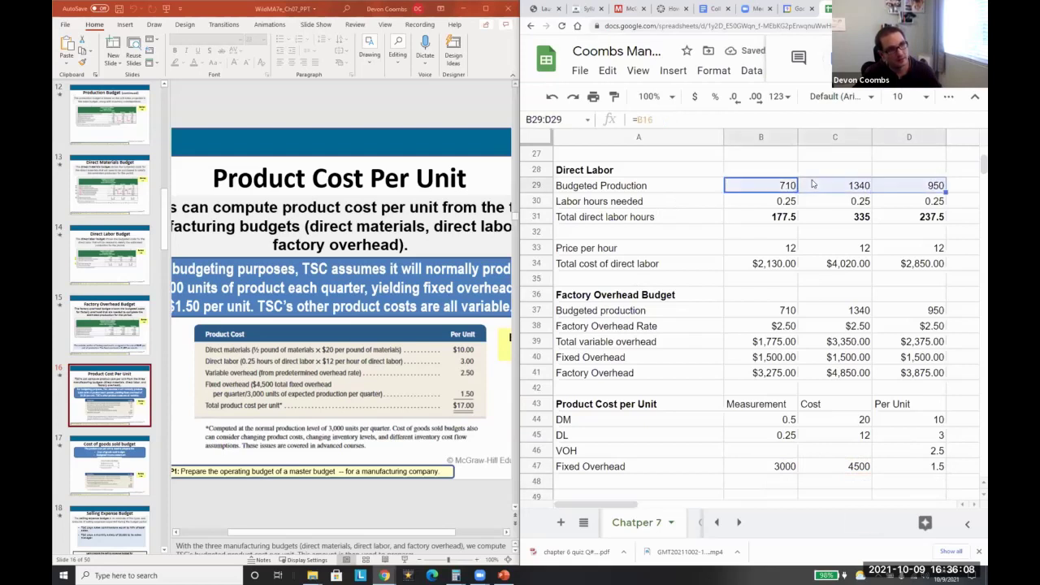
pyautogui.click(863, 474)
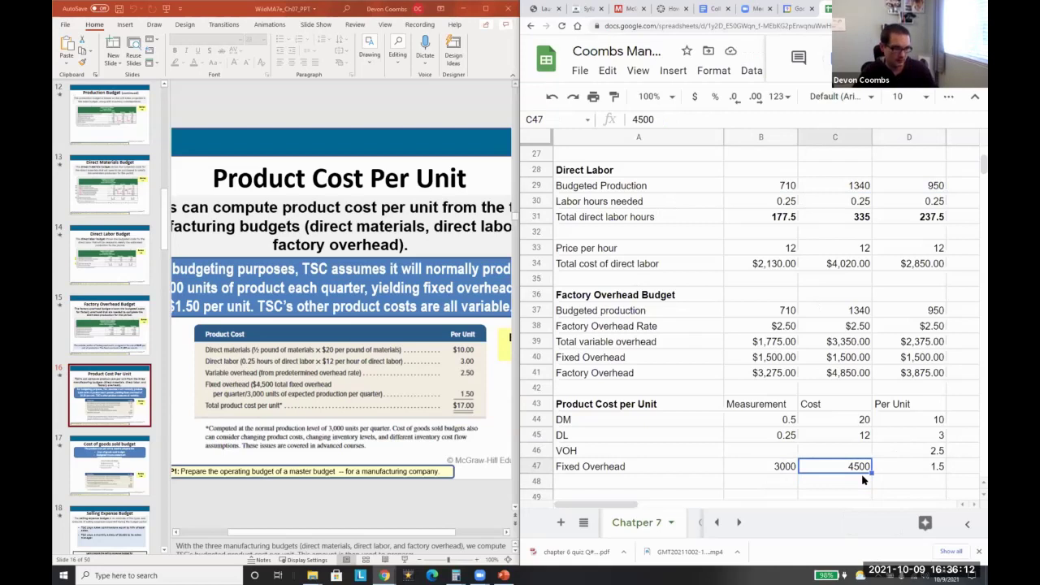
pyautogui.write('=sum(')
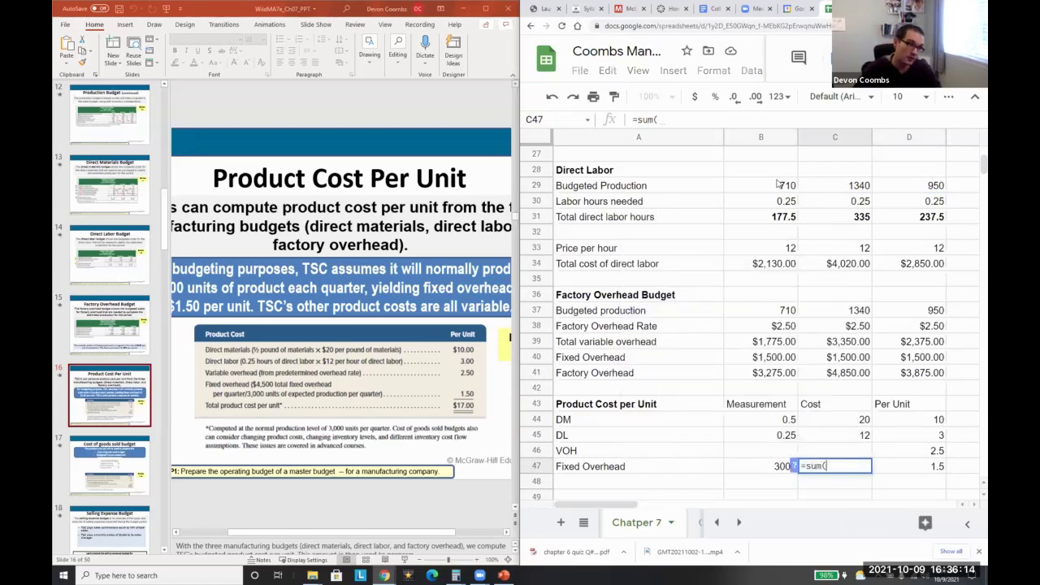
pyautogui.click(776, 184)
pyautogui.hotkey('shift', 'Right')
pyautogui.hotkey('shift', 'Right')
pyautogui.press('Return')
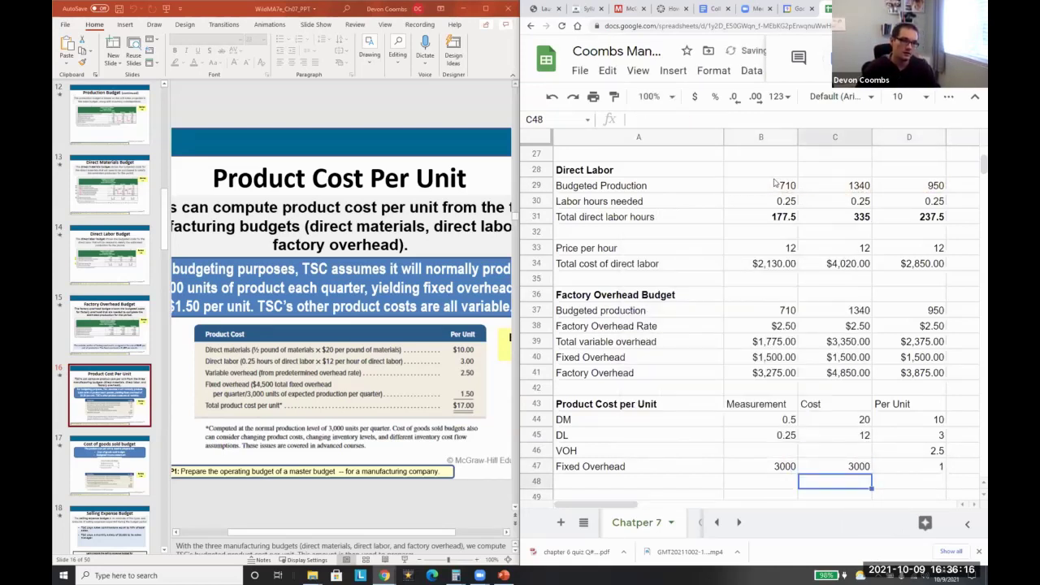
pyautogui.scroll(-1, 774, 183)
pyautogui.hotkey('ctrl', 'c')
# Step: Replace the Fixed Overhead measurement in B47 with the sum of the budgeted production in B29:D29
pyautogui.press('Up')
pyautogui.press('Left')
pyautogui.write('=sum(')
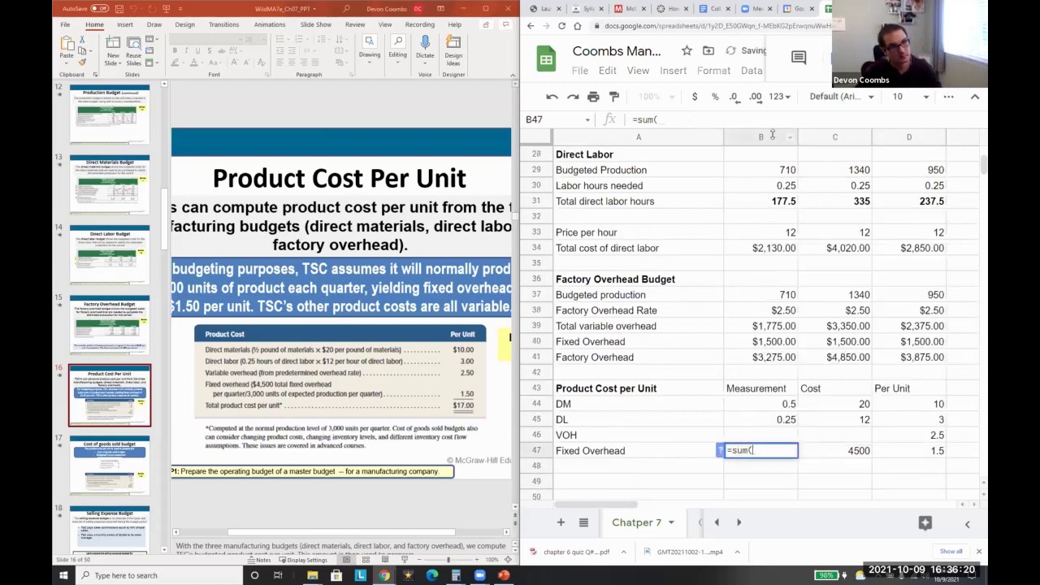
pyautogui.click(768, 171)
pyautogui.hotkey('shift', 'Right')
pyautogui.hotkey('shift', 'Right')
pyautogui.press('Return')
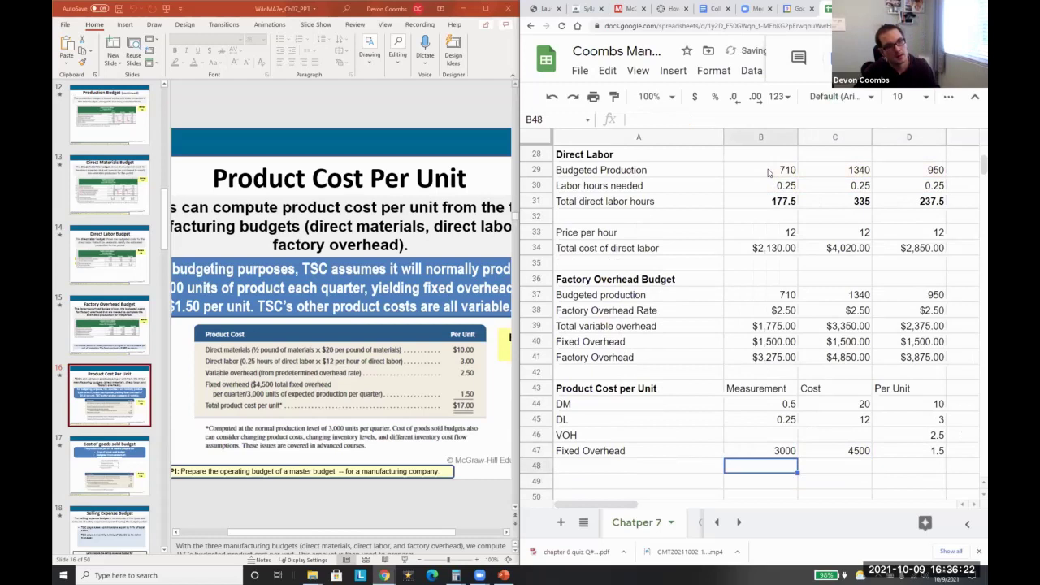
# Step: Total the per-unit product costs in D48 with =sum(D44:D47)
pyautogui.press('Right')
pyautogui.press('Right')
pyautogui.write('=sum(')
pyautogui.press('Up')
pyautogui.hotkey('shift', 'Up')
pyautogui.hotkey('shift', 'Up')
pyautogui.hotkey('shift', 'Up')
pyautogui.press('Return')
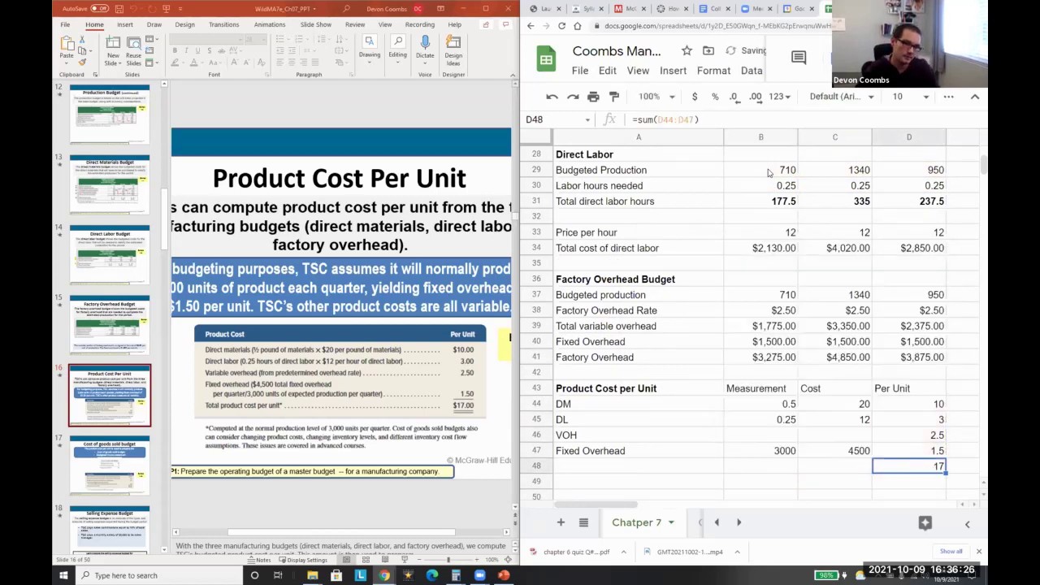
# Step: Bold the total in D48 and format the per-unit costs in D44:D47 as currency
pyautogui.press('Up')
pyautogui.hotkey('shift', 'Up')
pyautogui.hotkey('shift', 'Up')
pyautogui.hotkey('shift', 'Up')
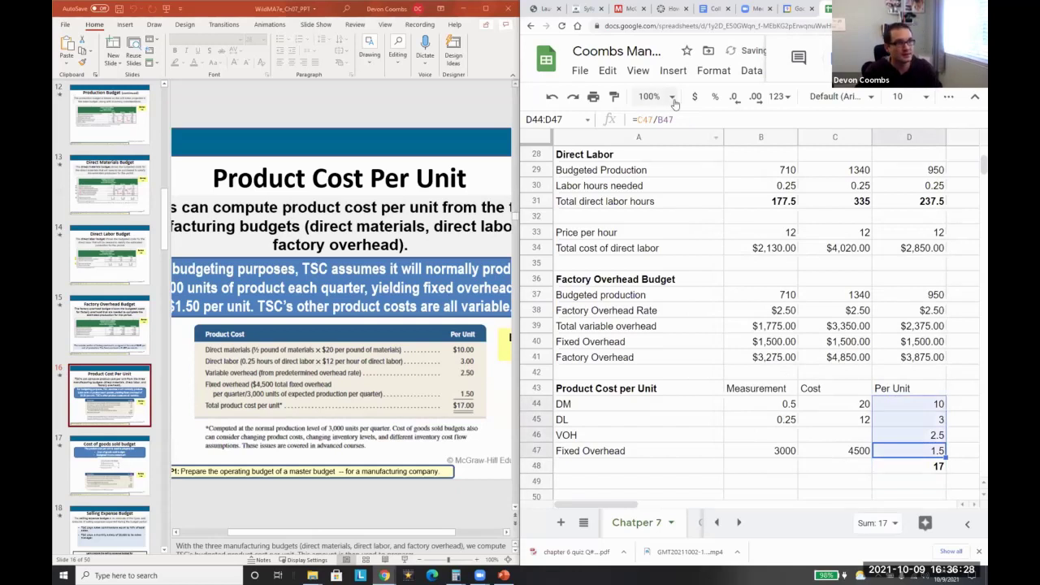
pyautogui.click(693, 97)
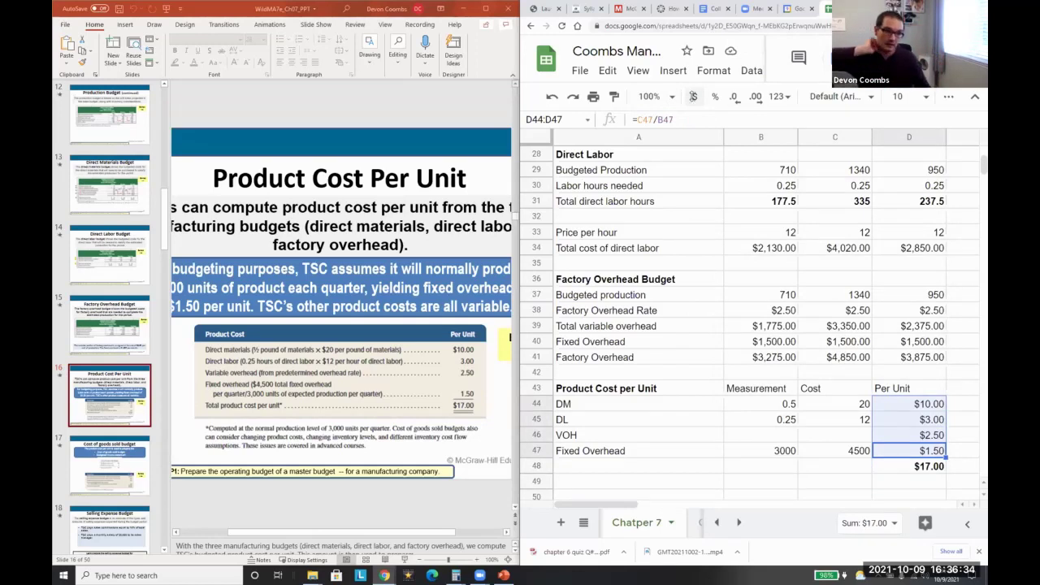
# Step: Review the measurements, costs and per-unit formulas for DM, DL, VOH and Fixed Overhead in rows 44 to 47
pyautogui.scroll(-1, 722, 421)
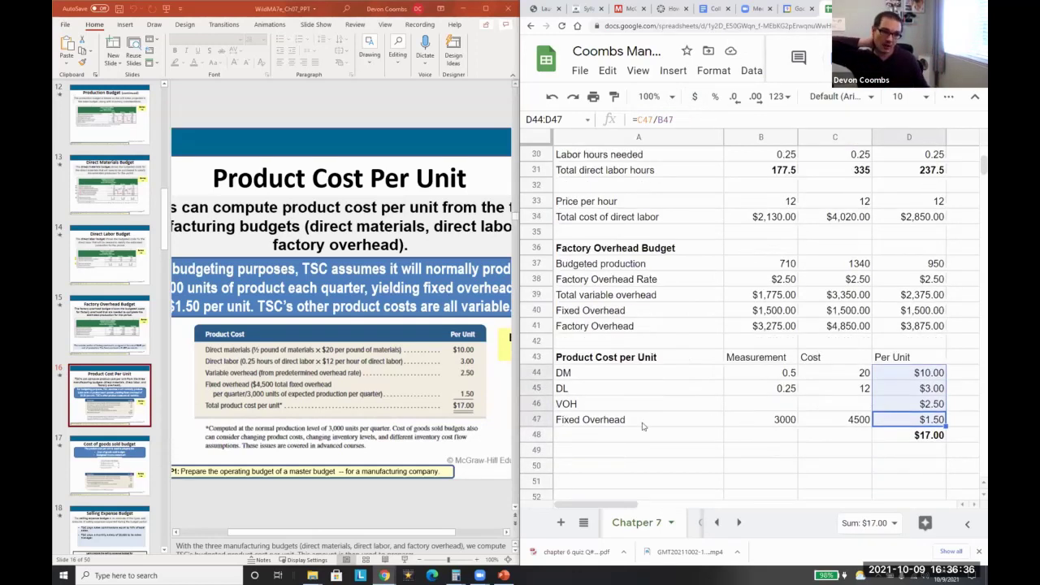
pyautogui.click(606, 374)
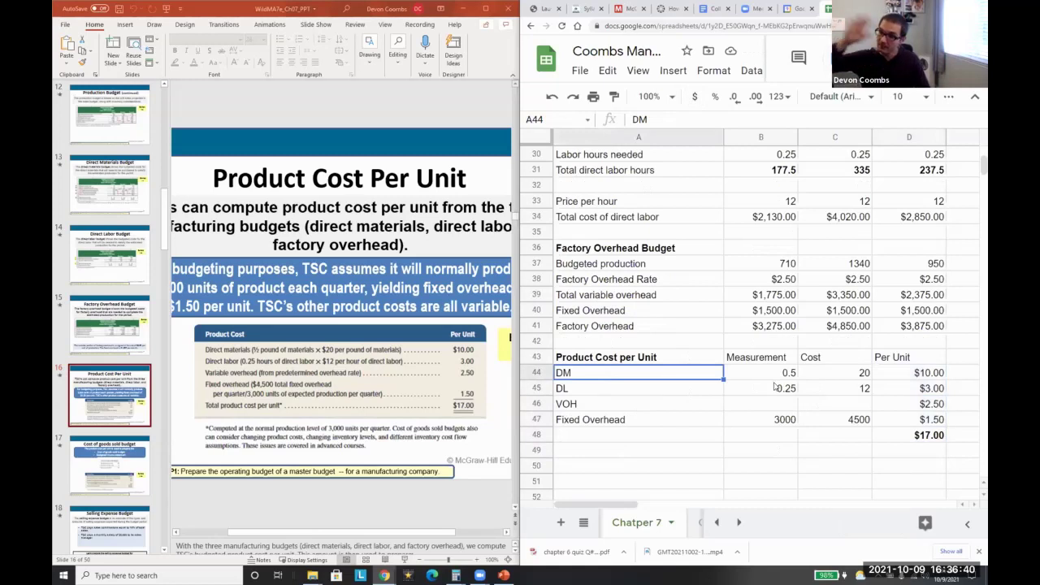
pyautogui.click(944, 374)
pyautogui.press('Down')
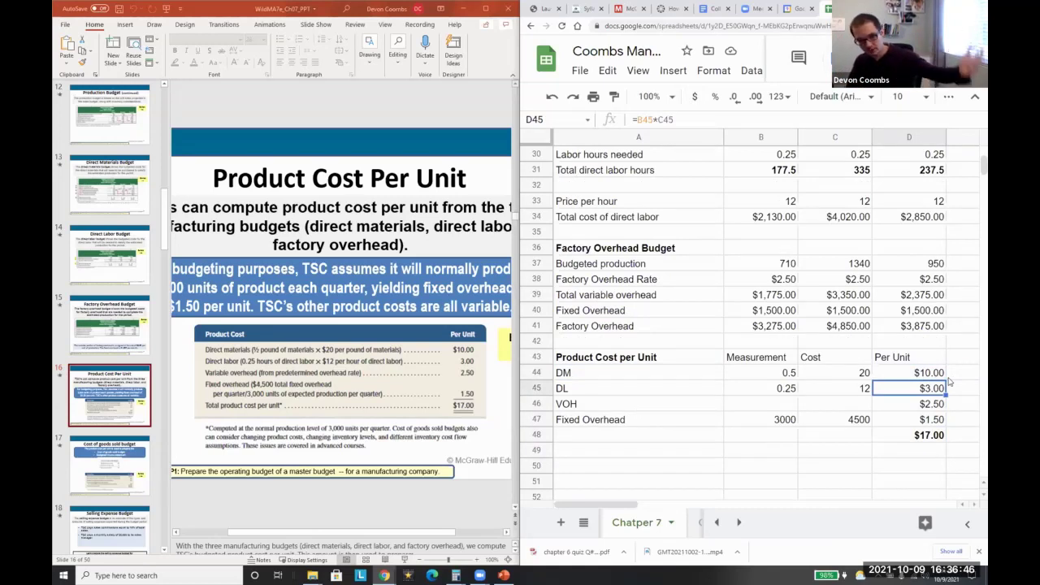
pyautogui.press('Left')
pyautogui.press('Down')
pyautogui.press('Up')
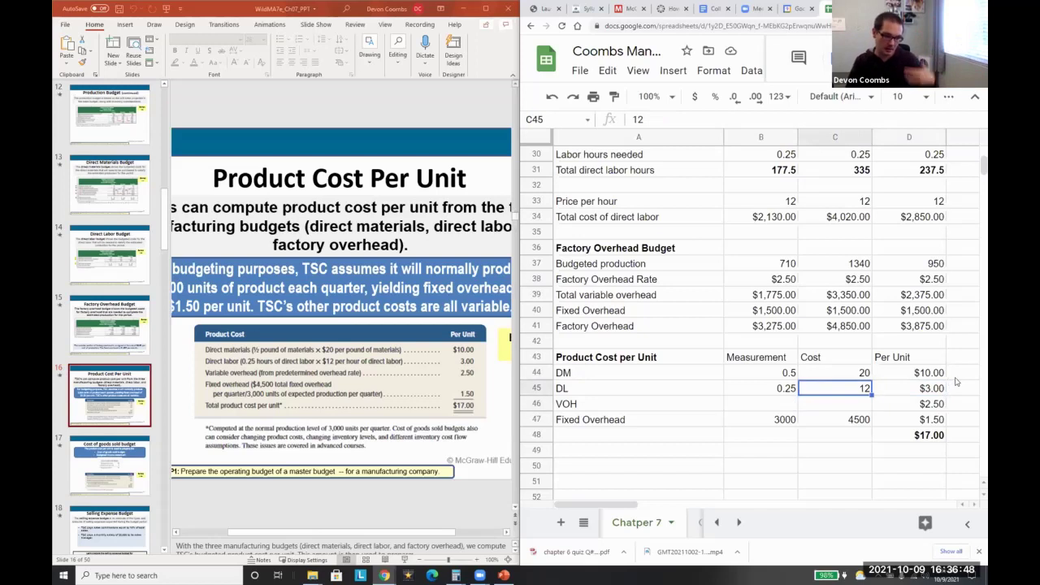
pyautogui.press('Down')
pyautogui.press('Left')
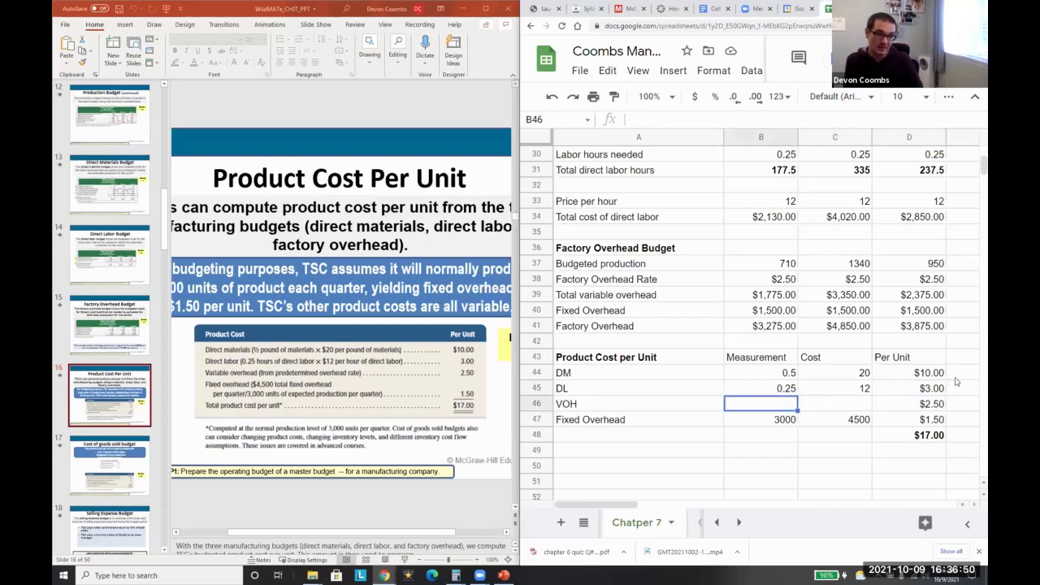
pyautogui.press('Right')
pyautogui.press('Down')
pyautogui.press('Right')
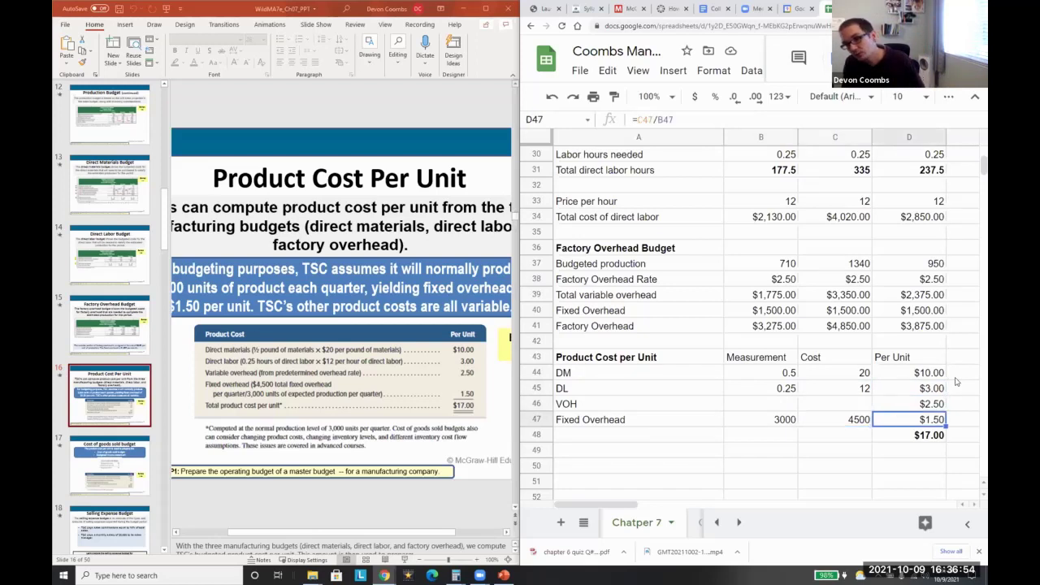
# Step: Try 2000 as the Fixed Overhead measurement in B47 and undo the change
pyautogui.press('Left')
pyautogui.press('Left')
pyautogui.write('2000')
pyautogui.press('Return')
pyautogui.press('Up')
pyautogui.hotkey('ctrl', 'z')
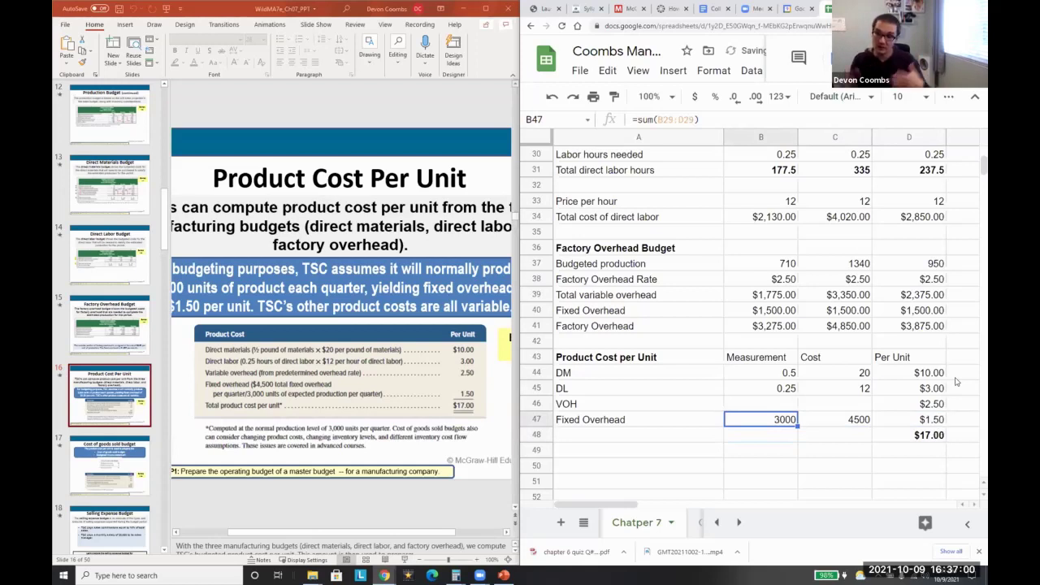
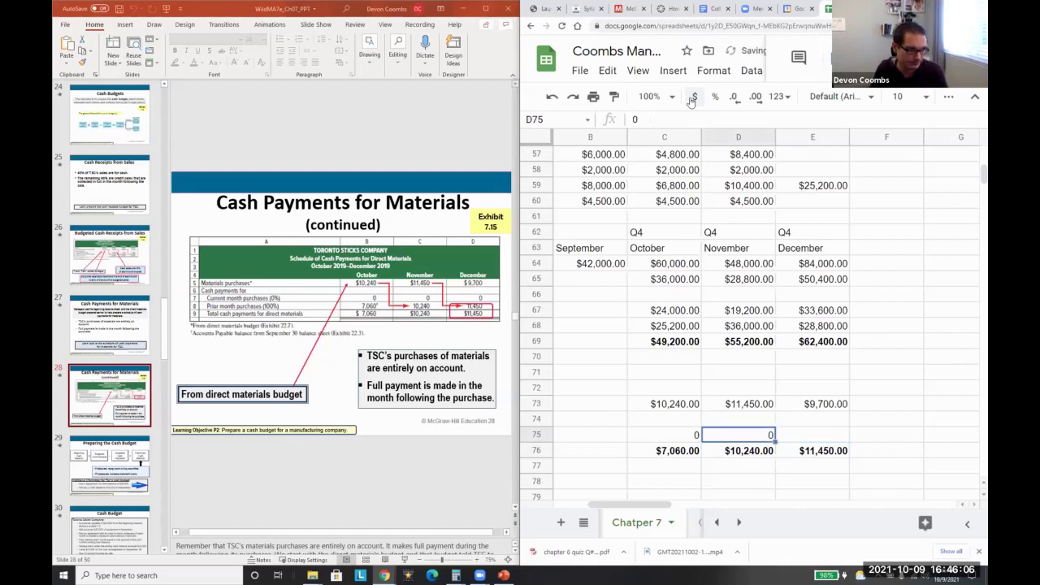
# Step: Enter 0 as the current month purchase payment for November and December in D75 and E75
pyautogui.press('Left')
pyautogui.press('Left')
pyautogui.press('Left')
pyautogui.press('Right')
pyautogui.press('Right')
pyautogui.press('Right')
pyautogui.write('0')
pyautogui.press('Return')
pyautogui.press('Right')
pyautogui.press('Up')
pyautogui.write('0')
pyautogui.press('Return')
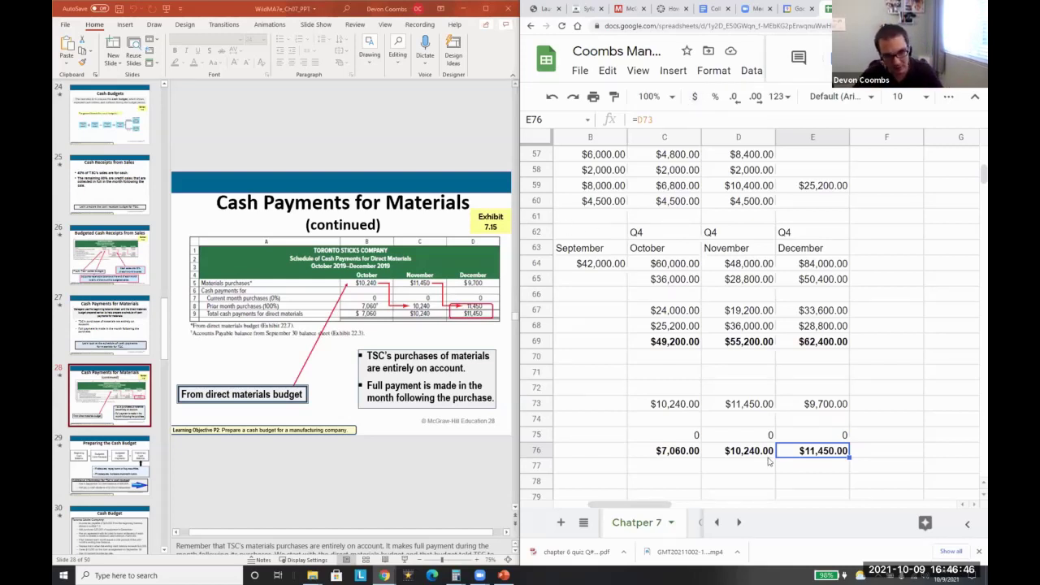
# Step: Bring up the Preparing the Cash Budget slide to examine the cash balance equation and additional information
pyautogui.press('Left')
pyautogui.press('Left')
pyautogui.press('Left')
pyautogui.press('Left')
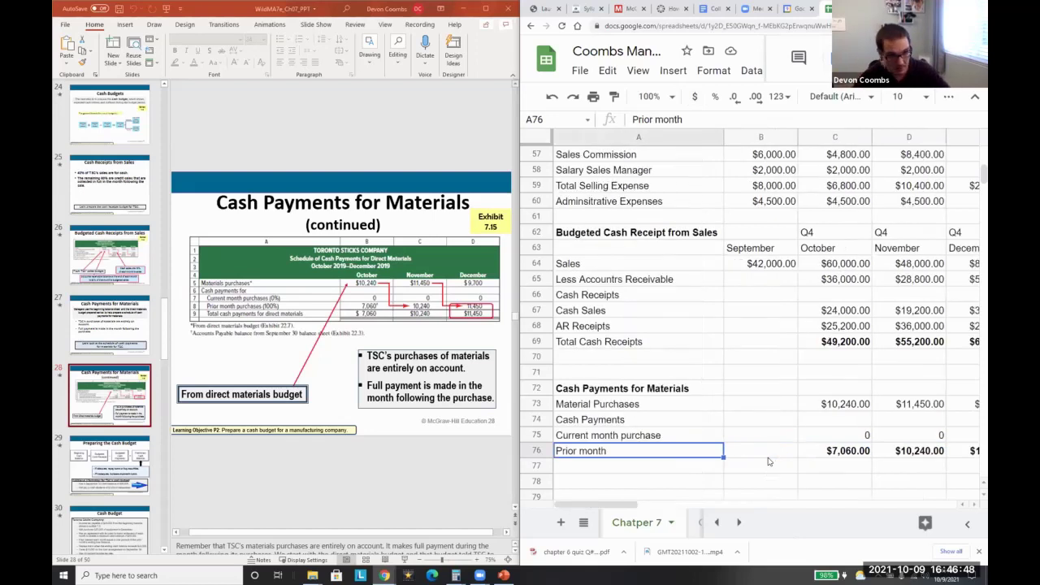
pyautogui.press('Down')
pyautogui.press('Down')
pyautogui.press('Down')
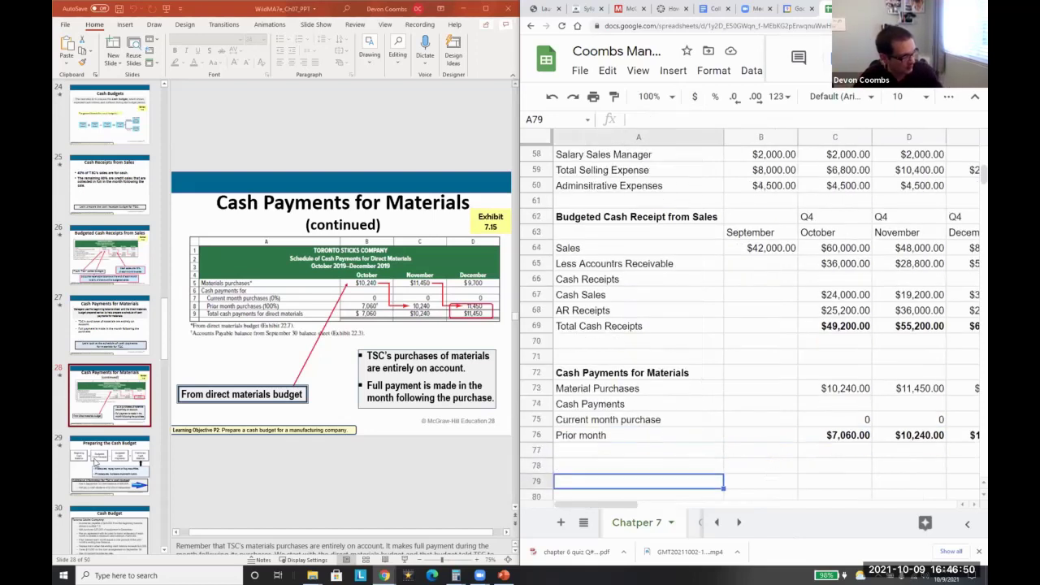
pyautogui.click(98, 469)
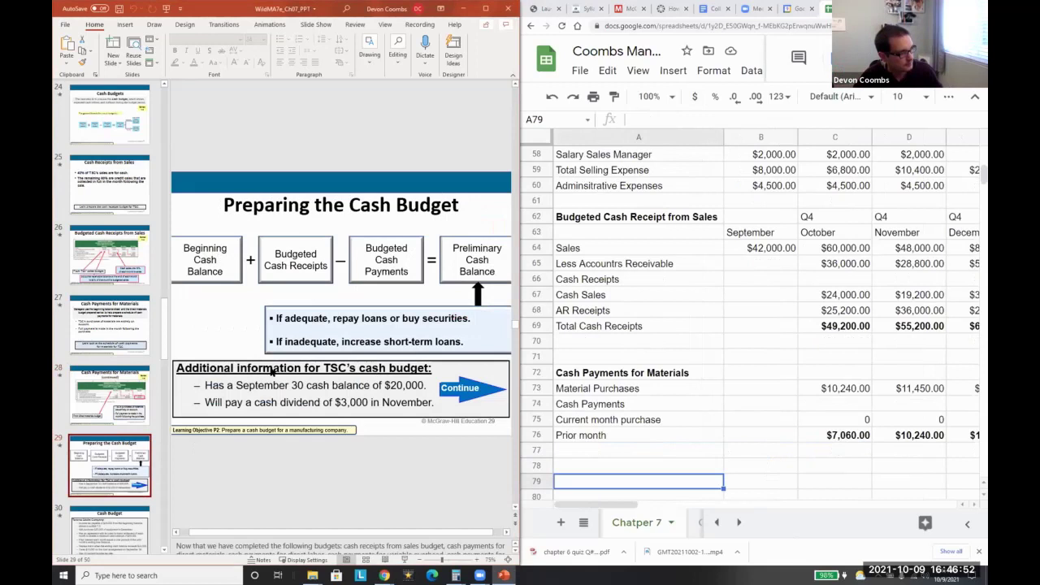
# Step: Add the bold heading Preparing the Cash Budget in A78 and the label Beginning Cash in A80
pyautogui.click(649, 393)
pyautogui.press('Down')
pyautogui.press('Down')
pyautogui.press('Down')
pyautogui.press('Down')
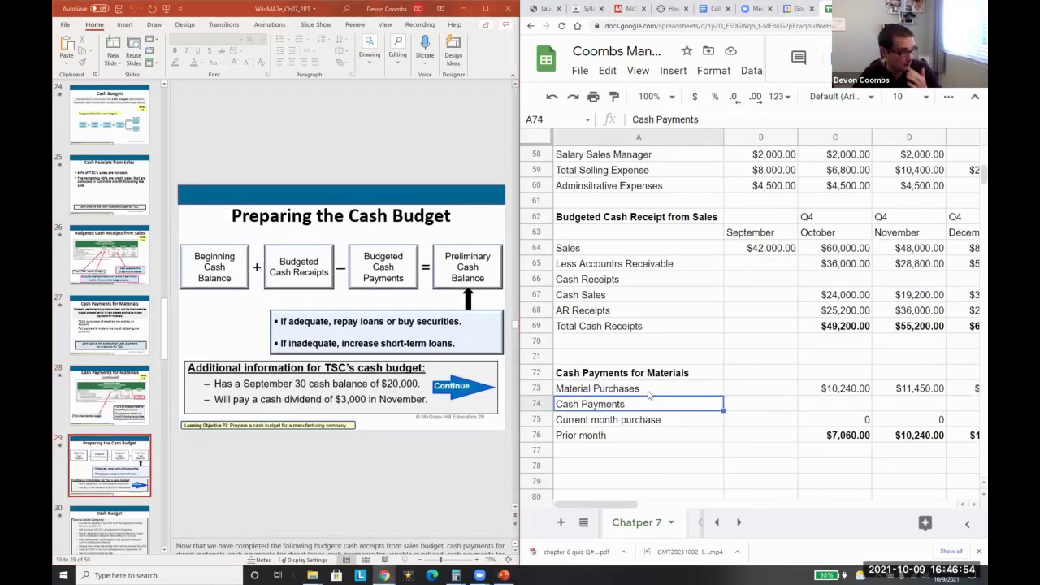
pyautogui.press('Down')
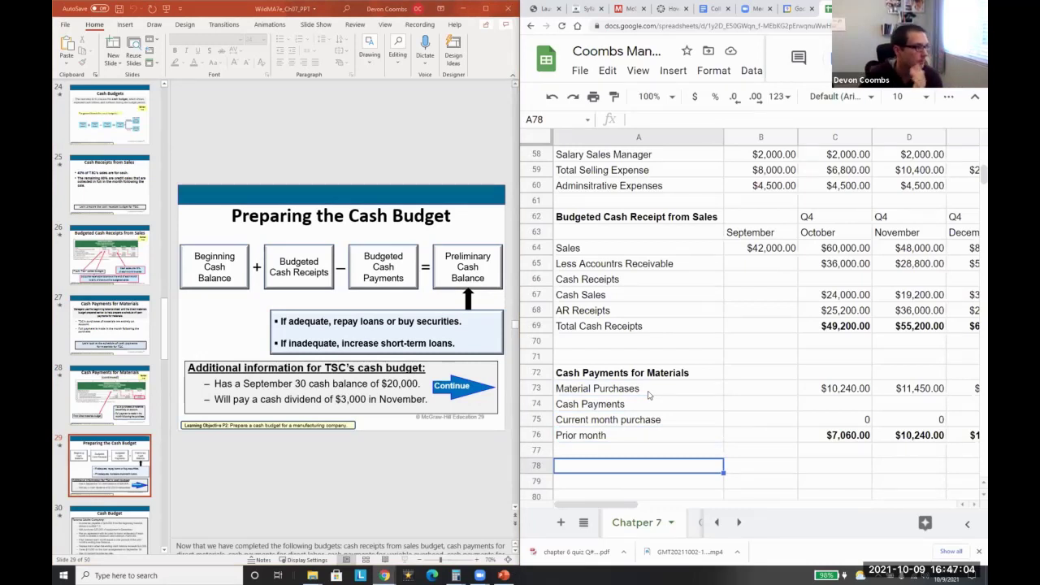
pyautogui.write('Preparing t')
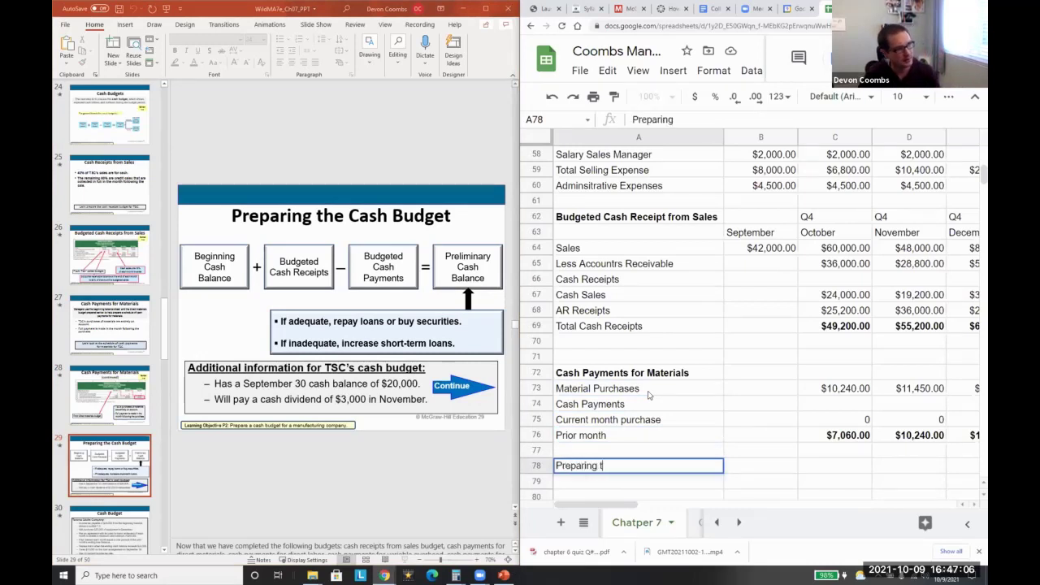
pyautogui.write('he Cash Budget')
pyautogui.press('Return')
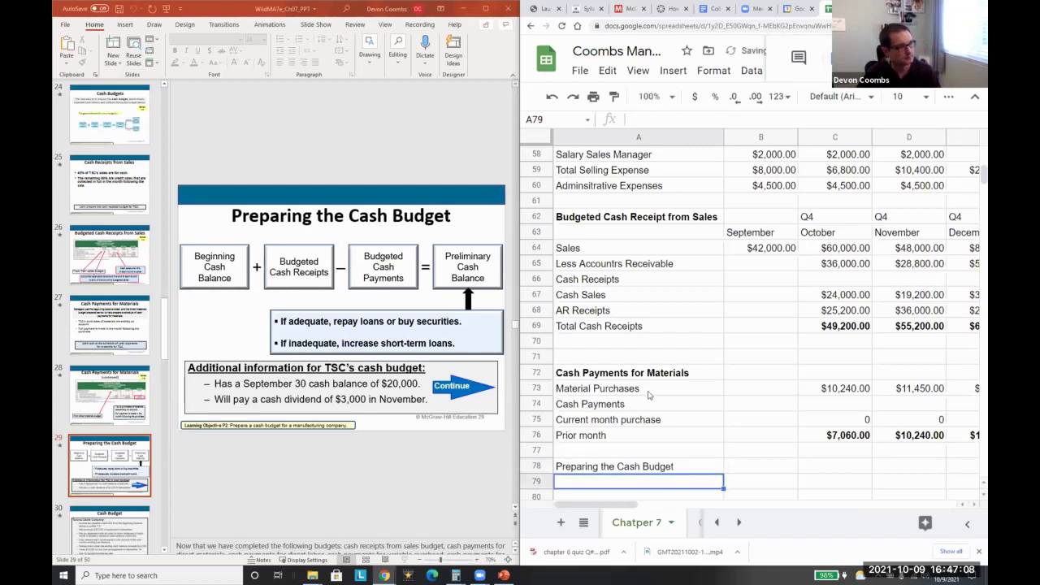
pyautogui.press('Return')
pyautogui.write('Begi')
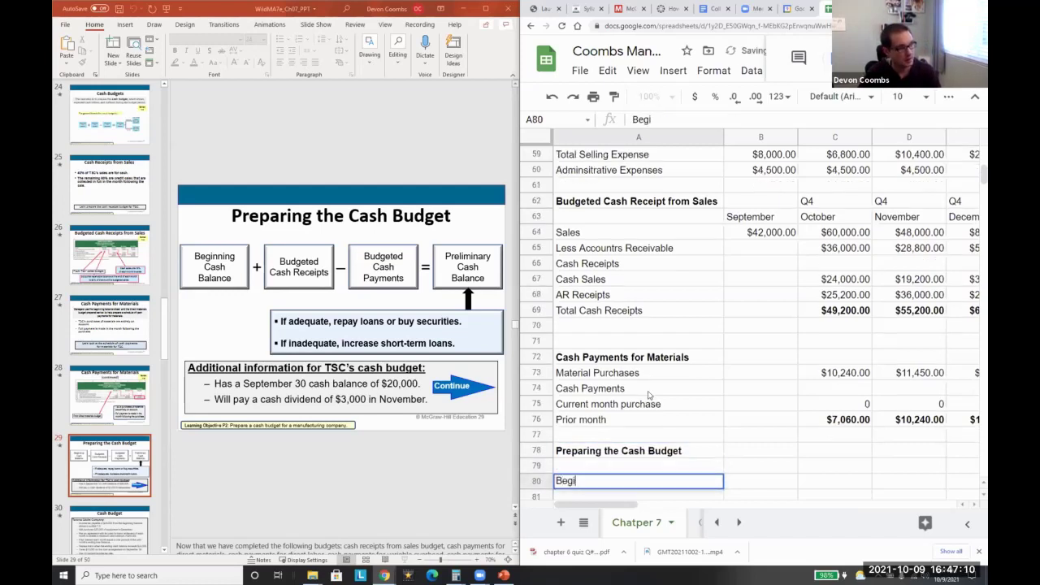
pyautogui.write('nning Cash')
pyautogui.press('Return')
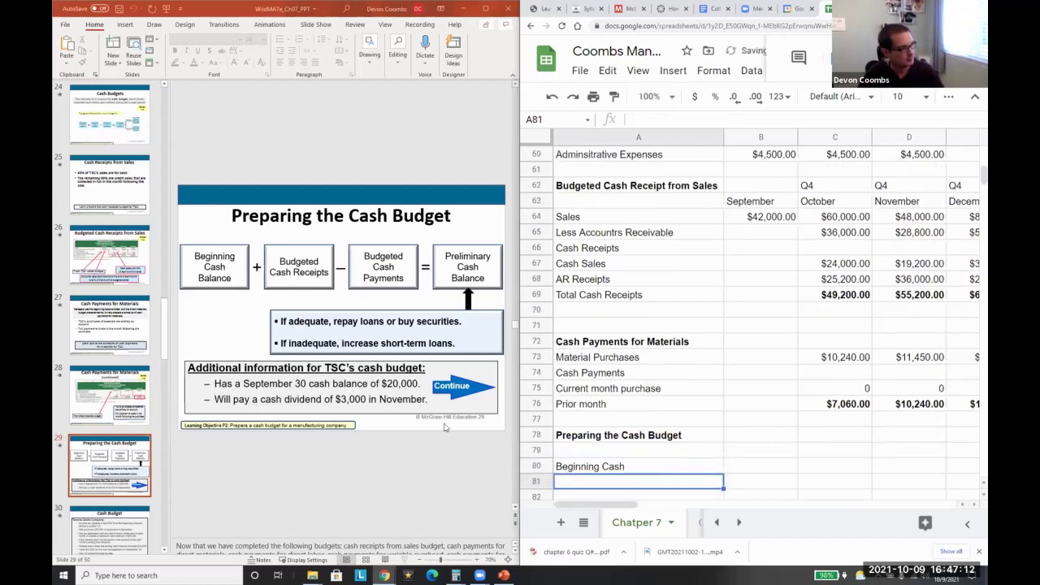
# Step: Open slide 31 with the Exhibit 7.16 cash budget and enlarge it so its rows and monthly columns are readable
pyautogui.click(130, 539)
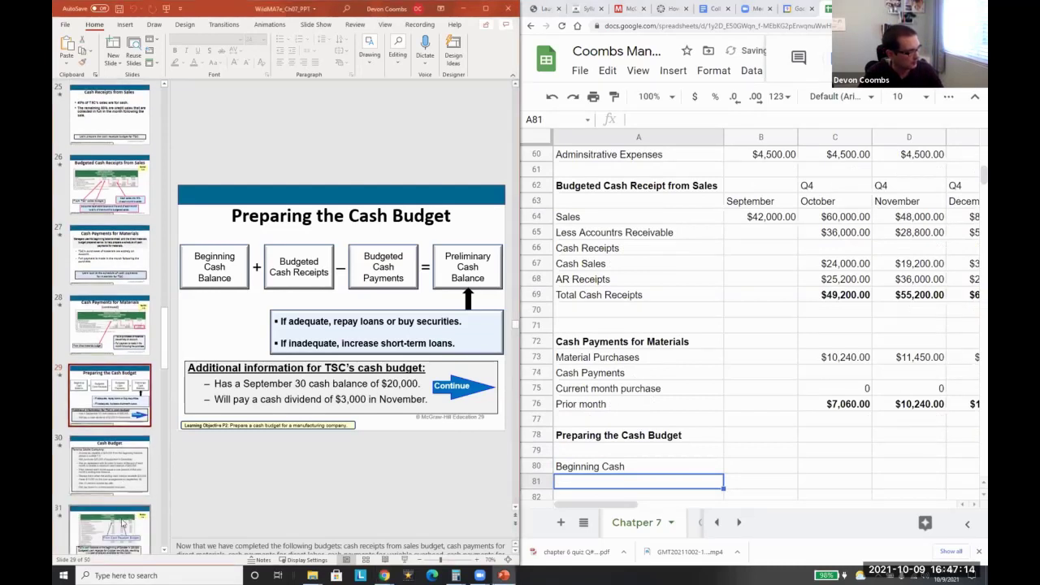
pyautogui.press('Down')
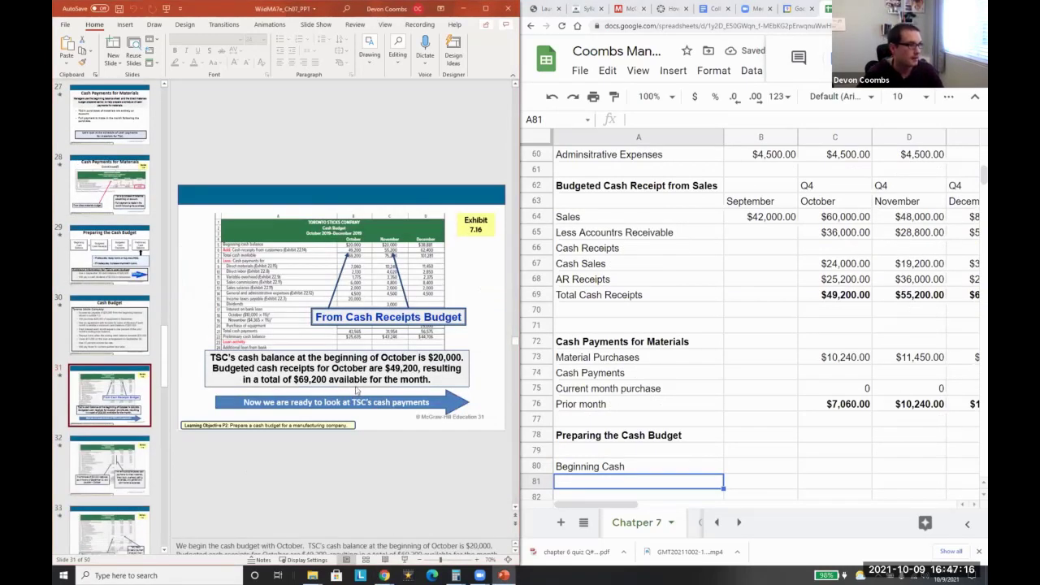
pyautogui.scroll(3, 342, 471)
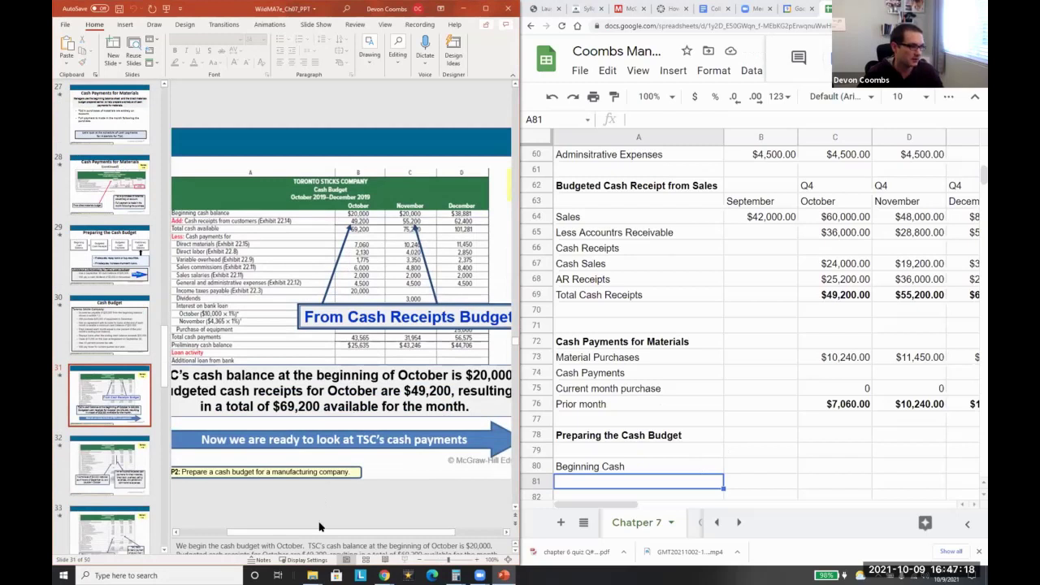
pyautogui.moveTo(319, 531); pyautogui.dragTo(367, 532)
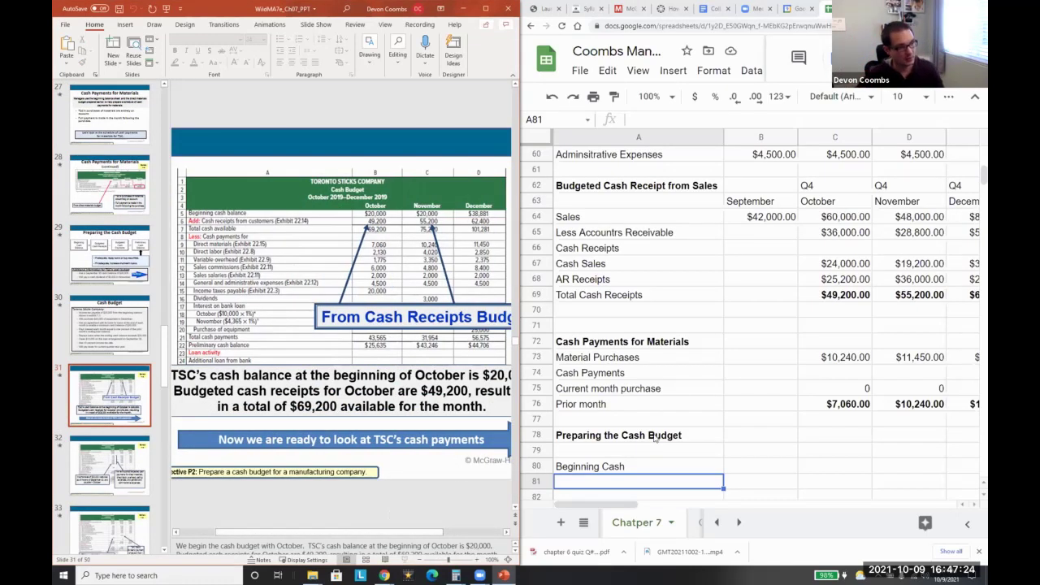
# Step: Bold the Beginning Cash label and add the labels Add Cash Receipts and Total Cash Available in A81:A82
pyautogui.click(654, 460)
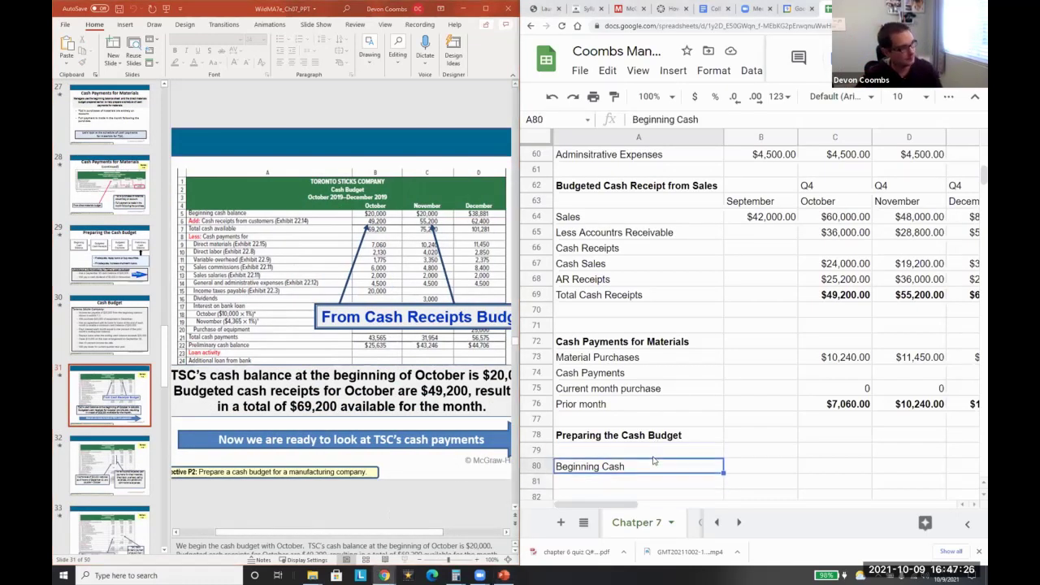
pyautogui.hotkey('ctrl', 'b')
pyautogui.press('Return')
pyautogui.write('Add C')
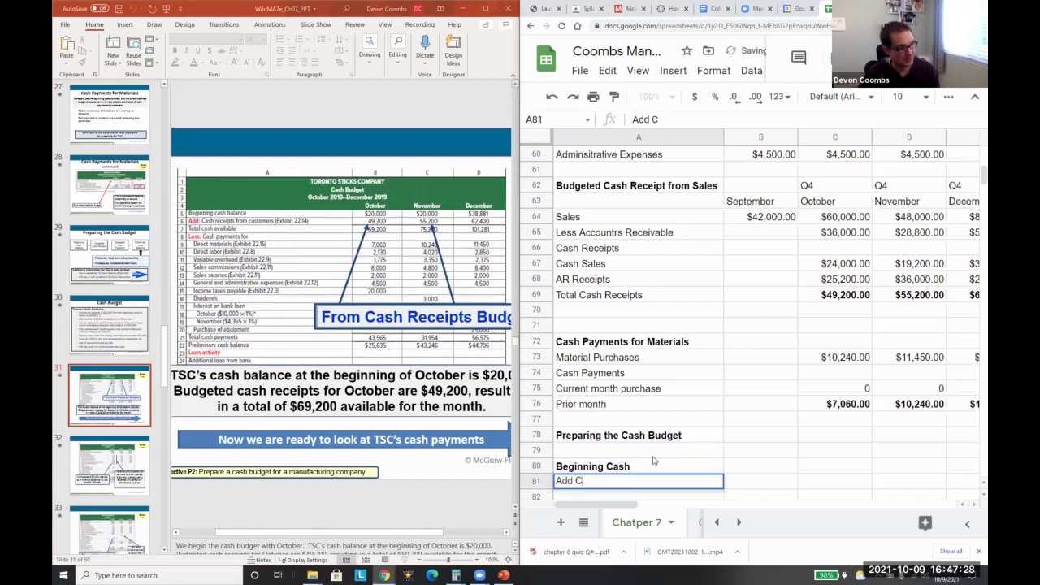
pyautogui.write('ash Receipts')
pyautogui.press('Return')
pyautogui.write('To')
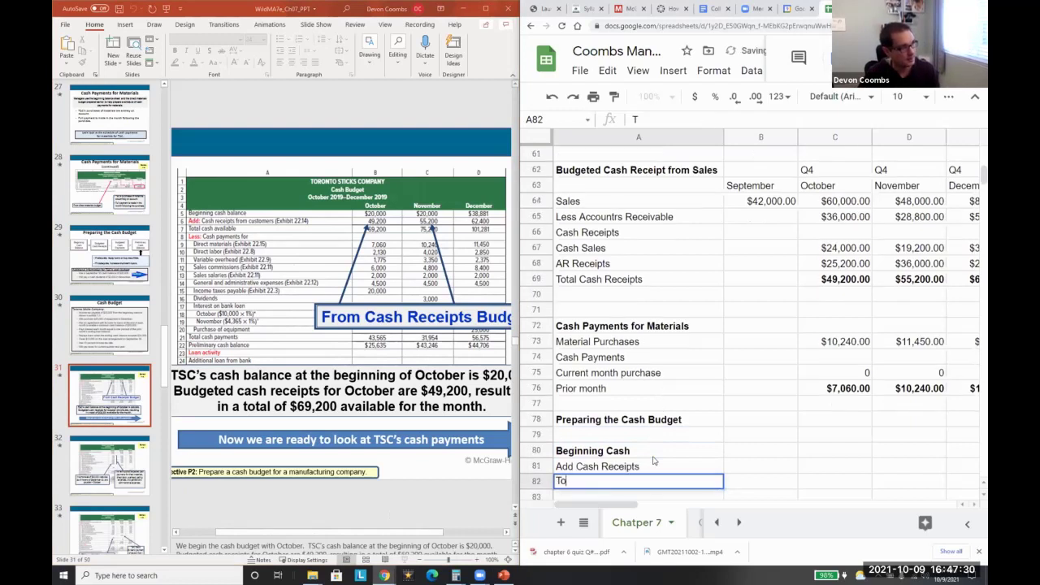
pyautogui.write('tal Cash Available')
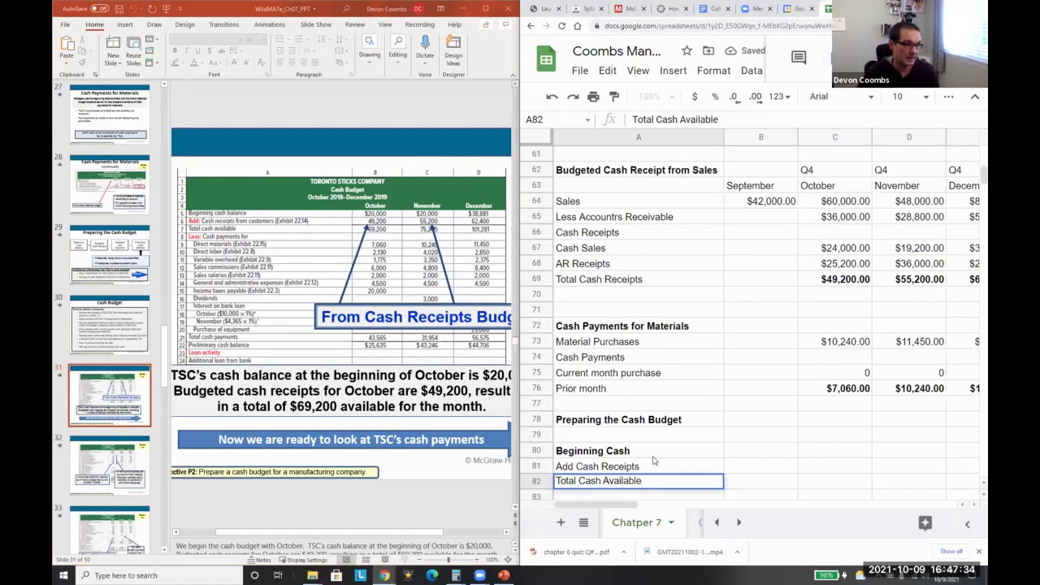
# Step: Enter 20000 as the beginning cash in B80 and format it as currency
pyautogui.press('Up')
pyautogui.press('Right')
pyautogui.press('Right')
pyautogui.press('Left')
pyautogui.press('Up')
pyautogui.write('20000')
pyautogui.press('Return')
pyautogui.press('Up')
pyautogui.click(694, 96)
pyautogui.hotkey('ctrl', 'c')
pyautogui.press('Right')
pyautogui.hotkey('ctrl', 'v')
pyautogui.press('Right')
pyautogui.press('Left')
pyautogui.press('Delete')
# Step: Link the cash receipts in B81 to October's total cash receipts with =C69
pyautogui.press('Left')
pyautogui.press('Down')
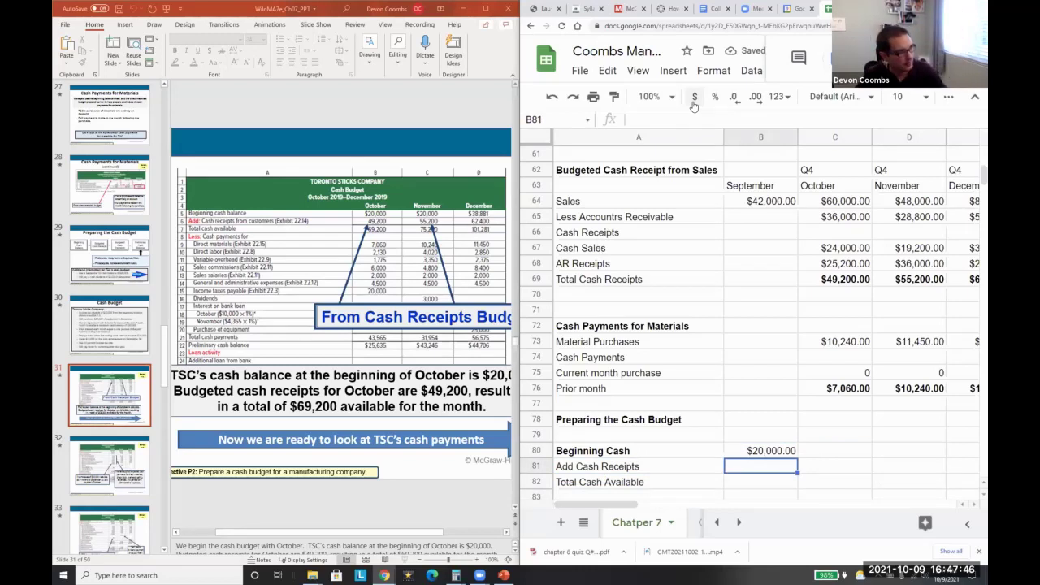
pyautogui.write('=C73')
pyautogui.press('BackSpace')
pyautogui.press('BackSpace')
pyautogui.write('69')
pyautogui.press('Return')
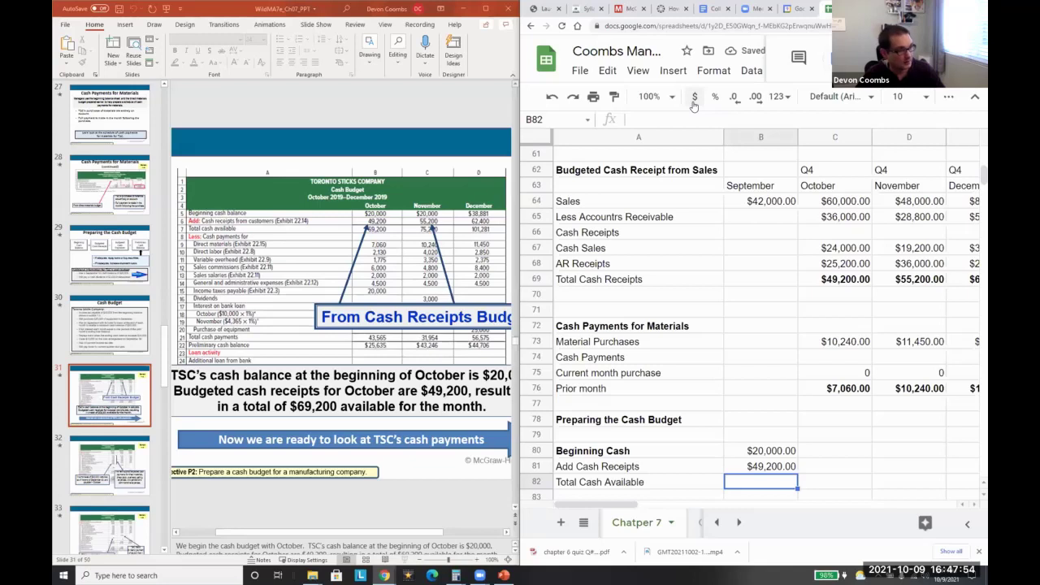
# Step: Calculate total cash available in B82 with =B80+B81 and make the result bold
pyautogui.press('Left')
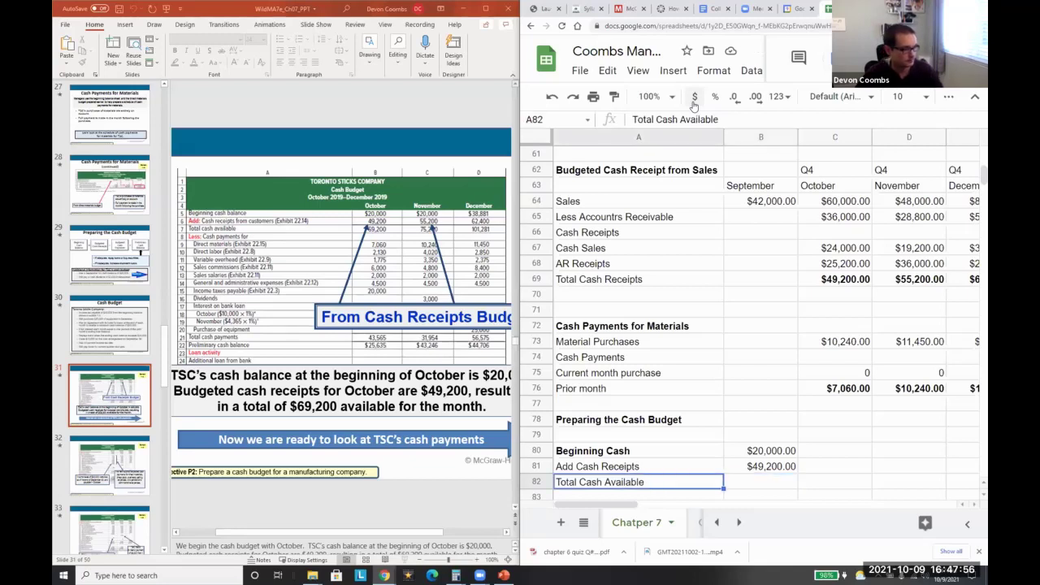
pyautogui.press('Right')
pyautogui.write('=')
pyautogui.press('Up')
pyautogui.press('Up')
pyautogui.write('+')
pyautogui.press('Up')
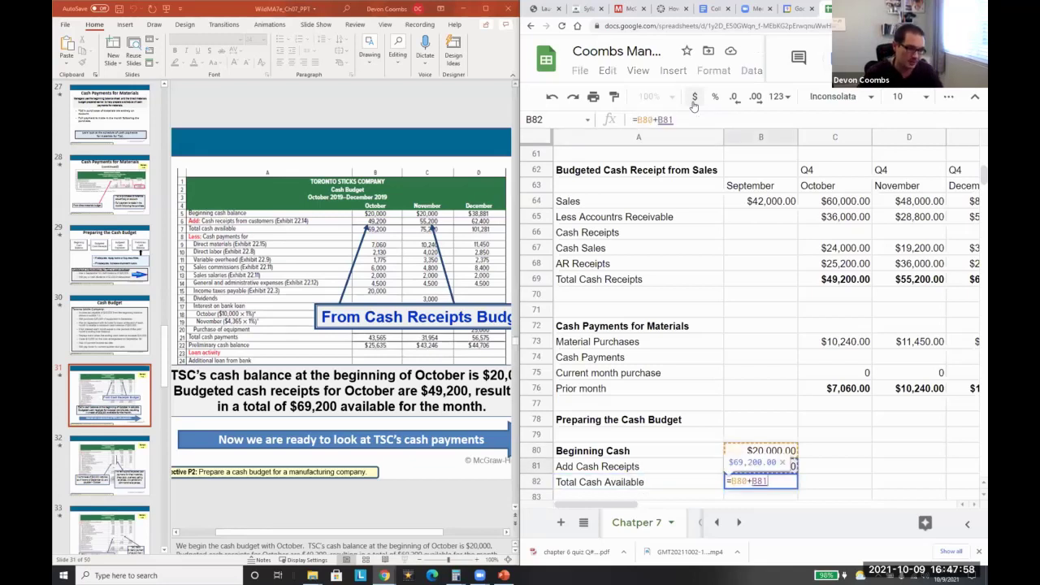
pyautogui.press('Return')
pyautogui.press('Up')
pyautogui.press('Down')
# Step: Move the beginning cash, cash receipts and total cash available amounts from B80:B82 to the October column, C80:C82
pyautogui.press('Up')
pyautogui.press('Up')
pyautogui.press('Up')
pyautogui.hotkey('shift', 'Down')
pyautogui.hotkey('shift', 'Down')
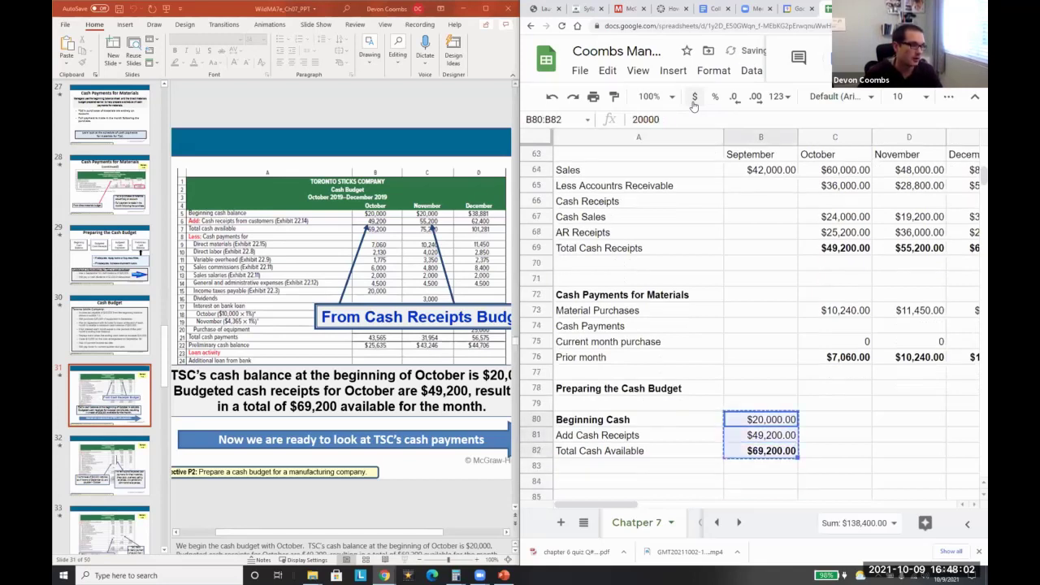
pyautogui.hotkey('ctrl', 'x')
pyautogui.press('Right')
pyautogui.hotkey('ctrl', 'v')
# Step: Add the labels Less Cash Payments, Direct materials and Direct labor in A83:A85
pyautogui.press('Left')
pyautogui.press('Down')
pyautogui.press('Down')
pyautogui.press('Down')
pyautogui.press('Left')
pyautogui.press('Up')
pyautogui.press('Down')
pyautogui.write('Le')
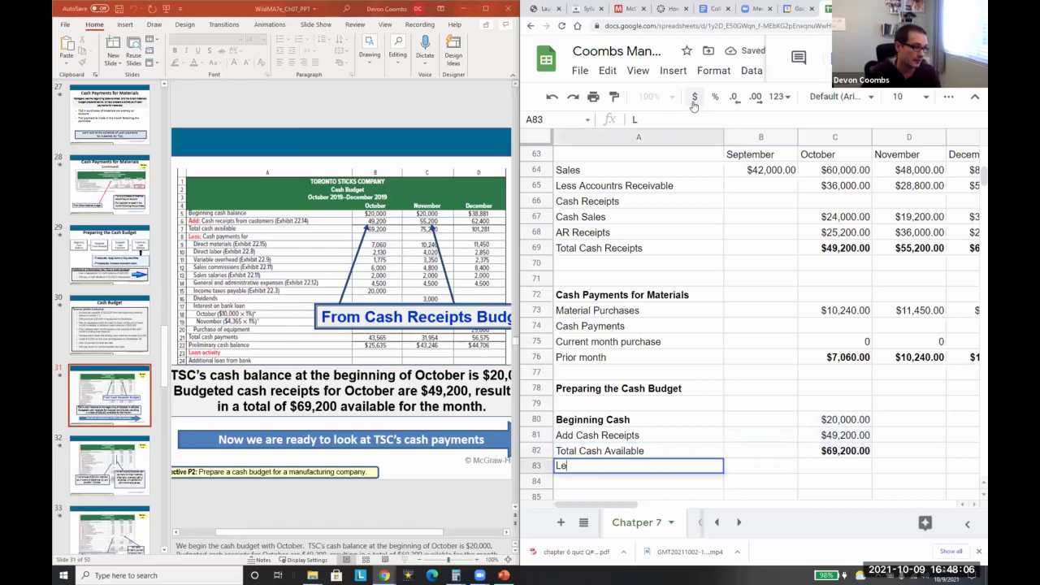
pyautogui.write('ss Cash Payments')
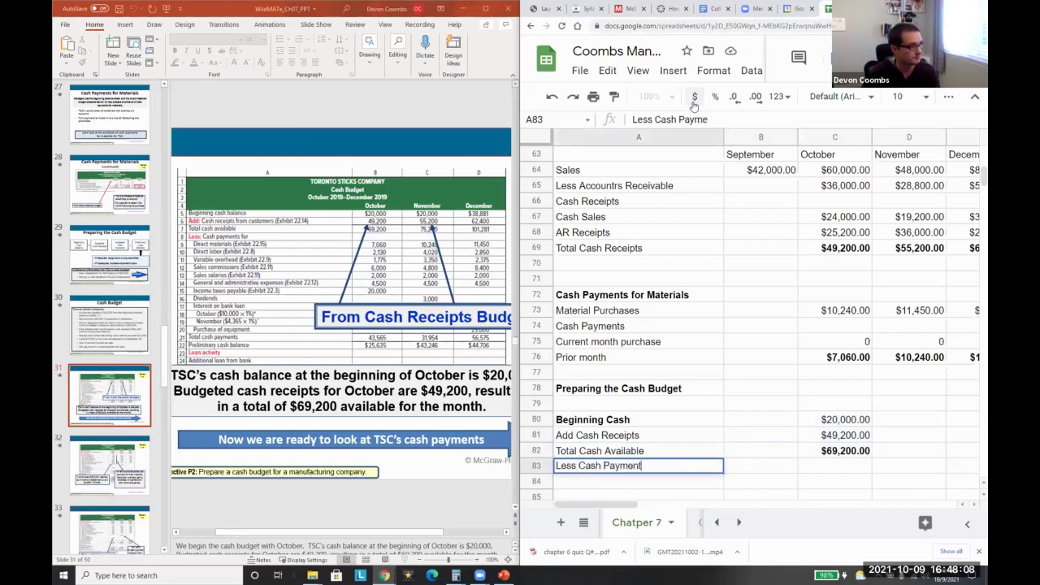
pyautogui.press('Return')
pyautogui.write('Direct materials')
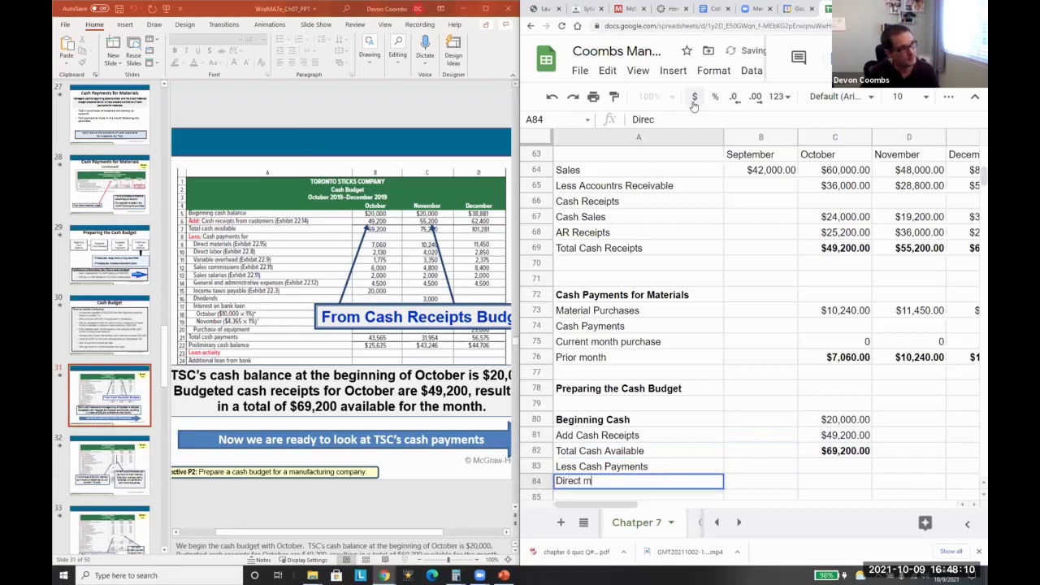
pyautogui.press('Return')
pyautogui.write('Direct labor')
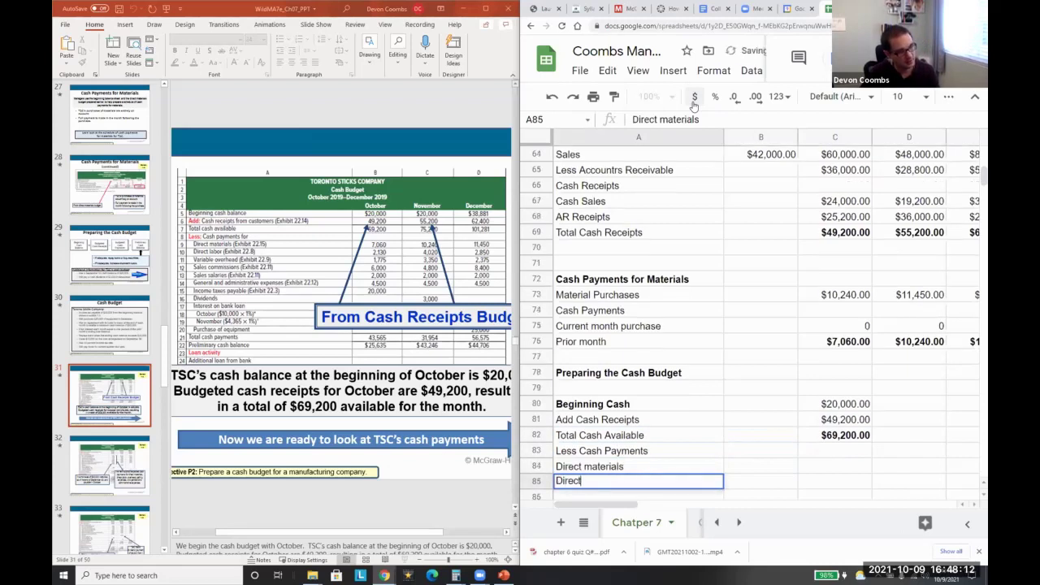
# Step: Add the payment labels VOH, Sales commission and Sales Salaries in A86:A88
pyautogui.press('Return')
pyautogui.write('Faco')
pyautogui.press('BackSpace')
pyautogui.press('BackSpace')
pyautogui.press('BackSpace')
pyautogui.press('BackSpace')
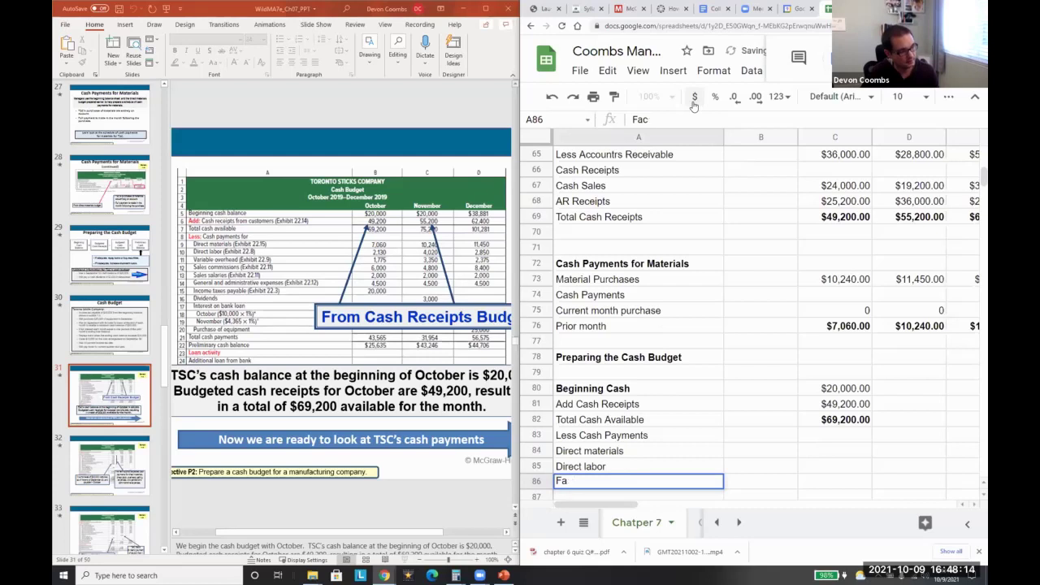
pyautogui.write('VOH')
pyautogui.press('Return')
pyautogui.write('F')
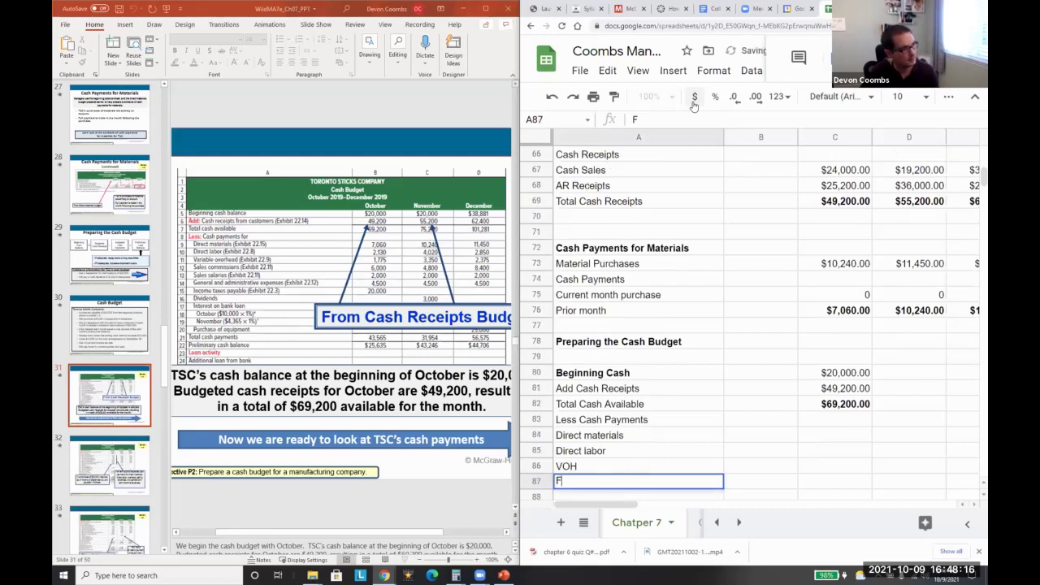
pyautogui.press('BackSpace')
pyautogui.write('Sales commi')
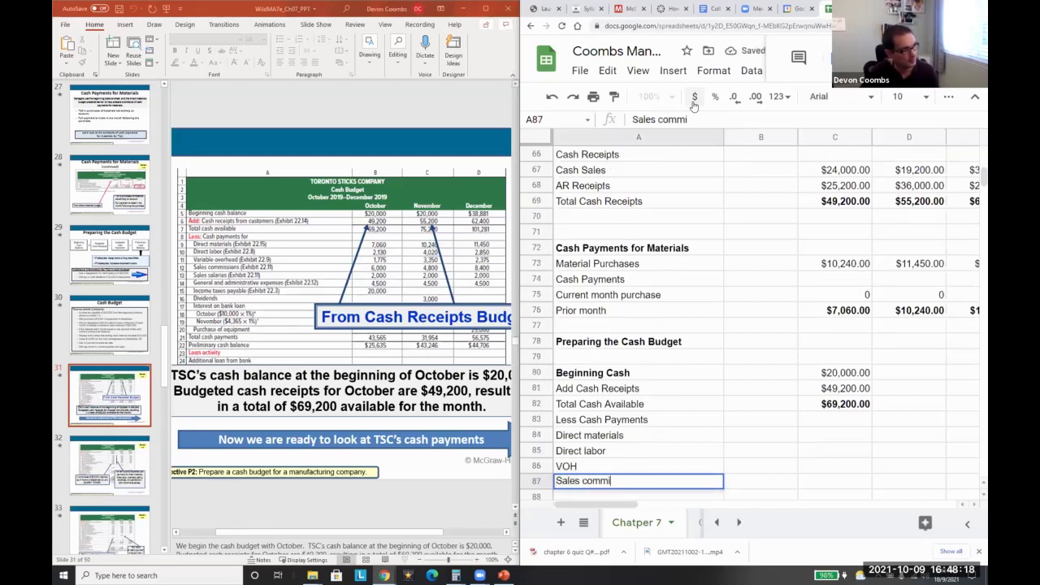
pyautogui.write('ssion')
pyautogui.press('Return')
pyautogui.write('Sale')
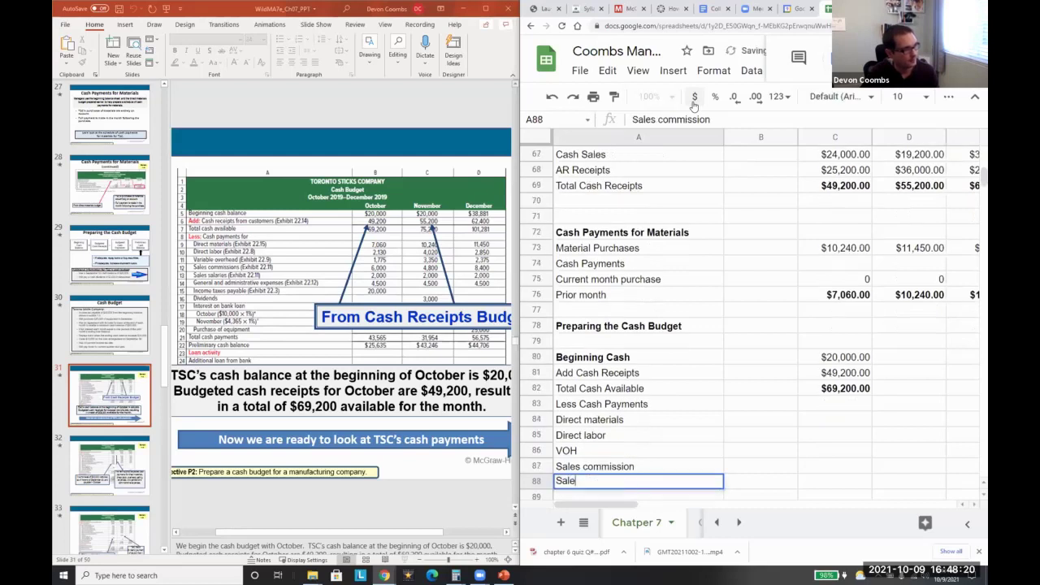
pyautogui.write('s Salaries')
pyautogui.press('Return')
# Step: Add the payment labels G&A, Income tax payable, Dividends and Interest on notes in A89:A92
pyautogui.write('G&A')
pyautogui.press('Return')
pyautogui.write('Income tax payable')
pyautogui.press('Return')
pyautogui.write('Dividends')
pyautogui.press('Return')
pyautogui.write('Interest on notes')
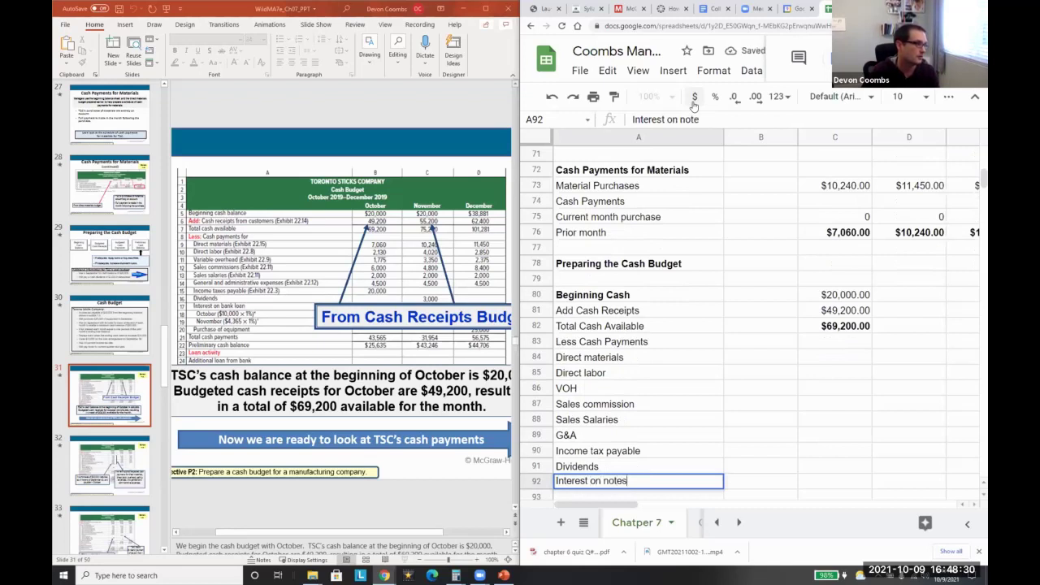
pyautogui.press('Return')
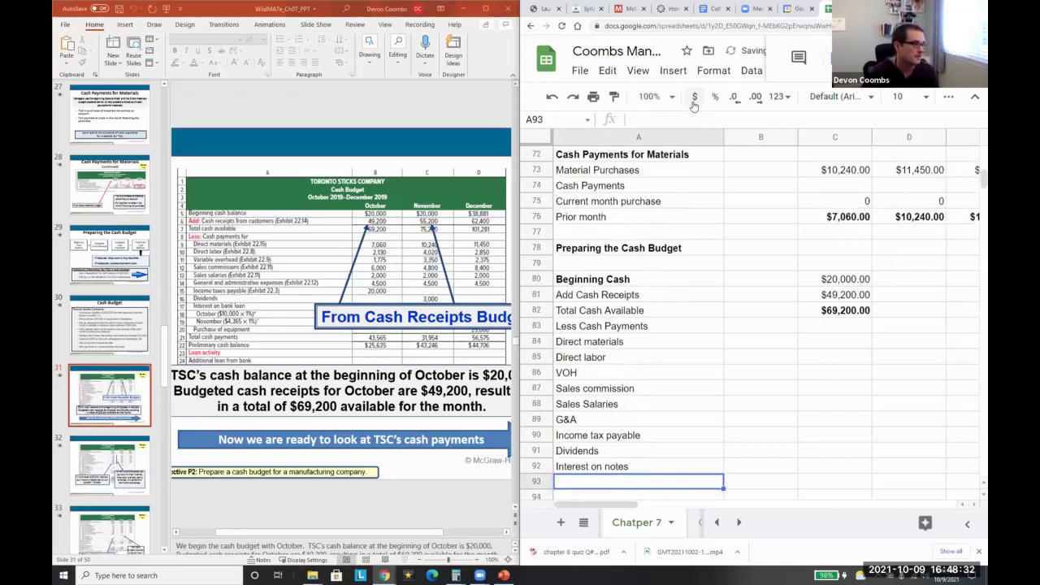
# Step: Leave rows 93 and 94 blank and add the labels purchase of equipment in A95 and Total cash payments in A96
pyautogui.press('Return')
pyautogui.press('Return')
pyautogui.write('purchase of eq')
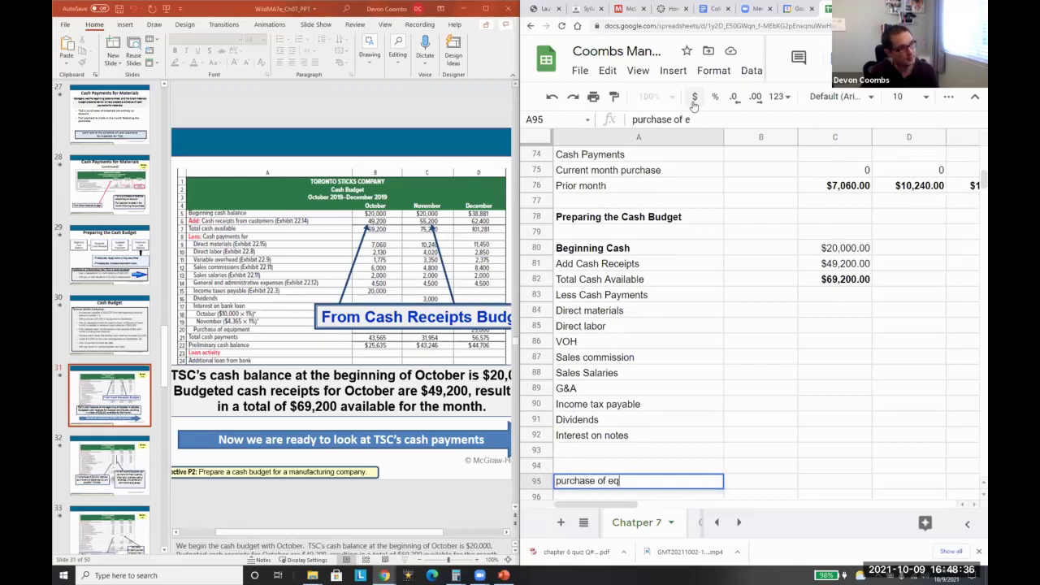
pyautogui.write('uipment')
pyautogui.press('Return')
pyautogui.write('Total c')
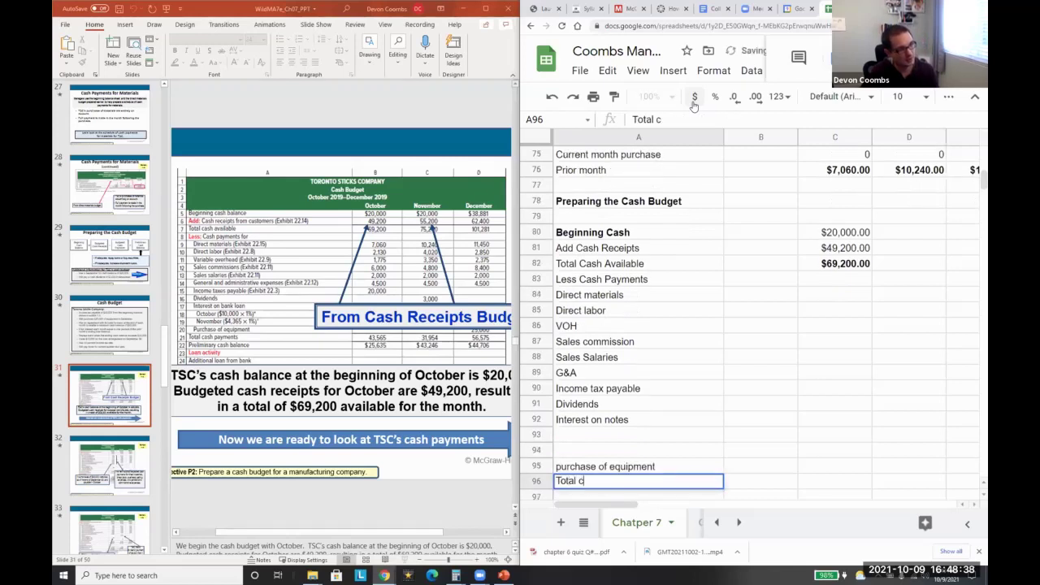
pyautogui.write('ash payments')
pyautogui.press('Return')
pyautogui.press('Up')
pyautogui.press('Up')
pyautogui.press('Up')
pyautogui.press('Up')
pyautogui.press('Up')
pyautogui.press('Up')
pyautogui.press('Up')
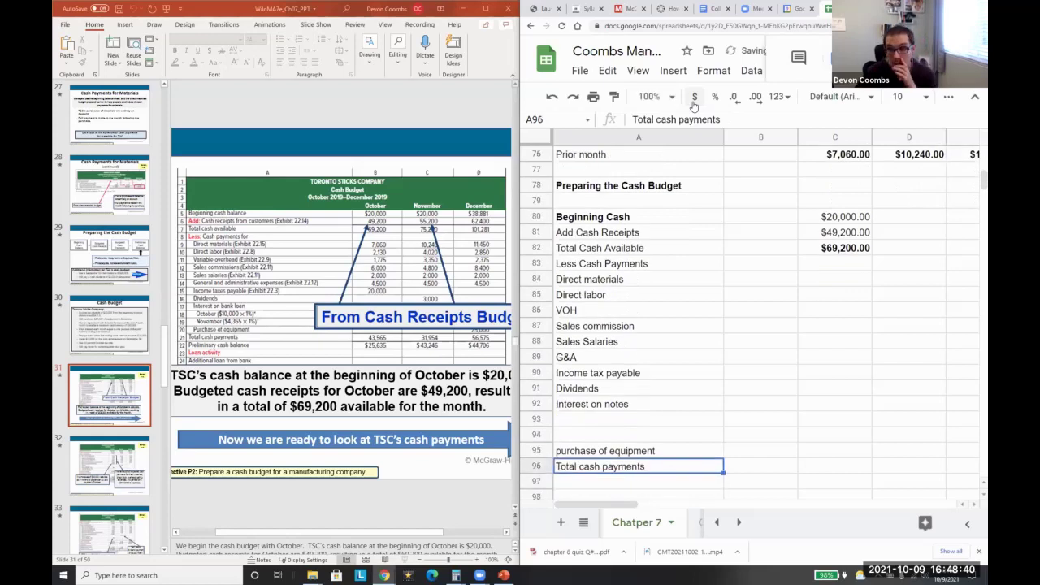
# Step: Link October's Direct materials payment in C84 to the Prior month materials payment in C76
pyautogui.press('Up')
pyautogui.press('Up')
pyautogui.press('Up')
pyautogui.press('Up')
pyautogui.press('Up')
pyautogui.press('Up')
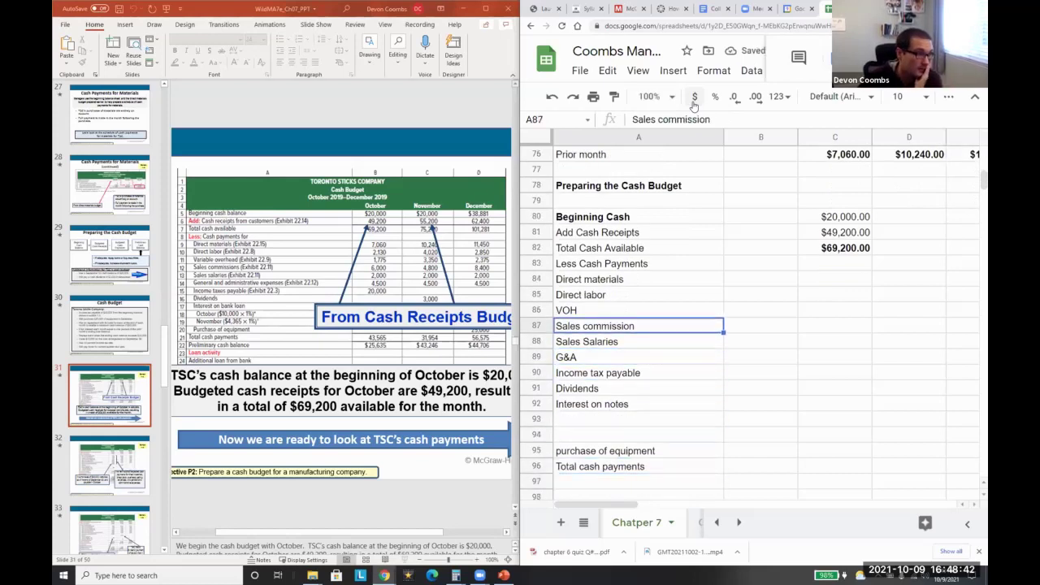
pyautogui.press('Right')
pyautogui.press('Right')
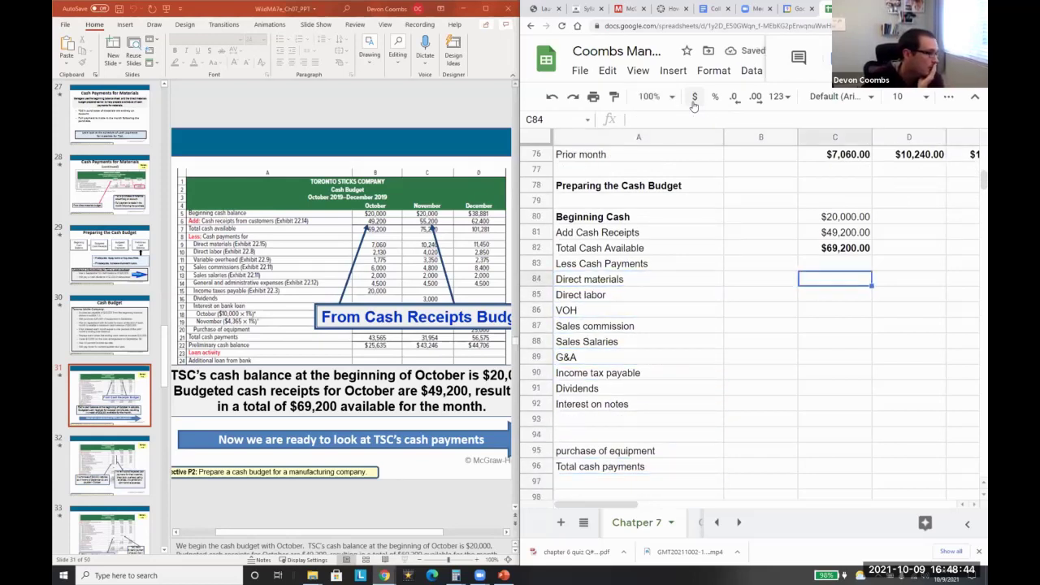
pyautogui.write('=')
pyautogui.press('Up')
pyautogui.press('Up')
pyautogui.press('Up')
pyautogui.press('Up')
pyautogui.press('Up')
pyautogui.press('Up')
pyautogui.press('Up')
pyautogui.press('Up')
pyautogui.press('Up')
pyautogui.press('Up')
pyautogui.press('Up')
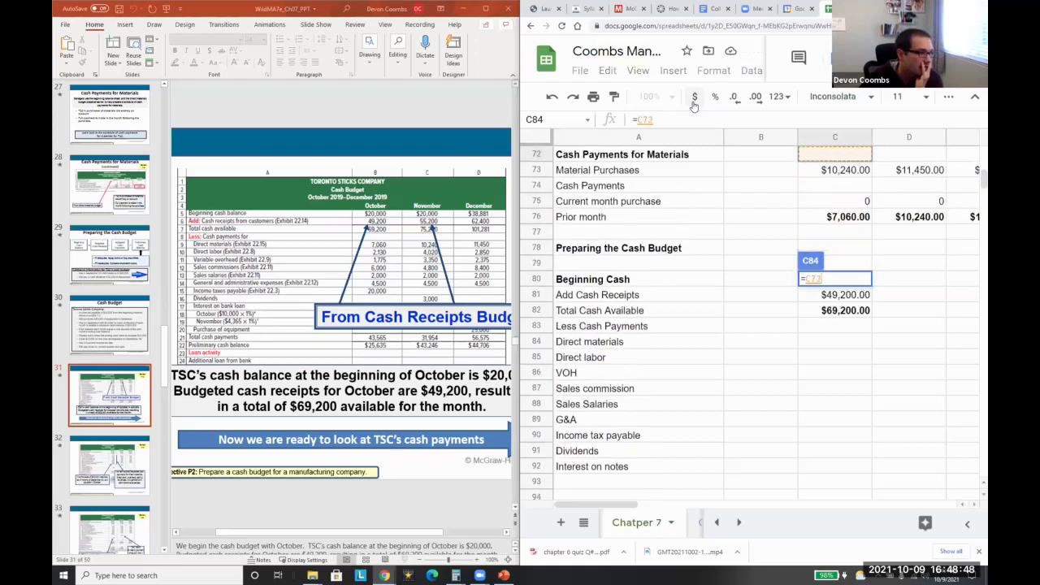
pyautogui.press('Down')
pyautogui.press('Down')
pyautogui.press('Down')
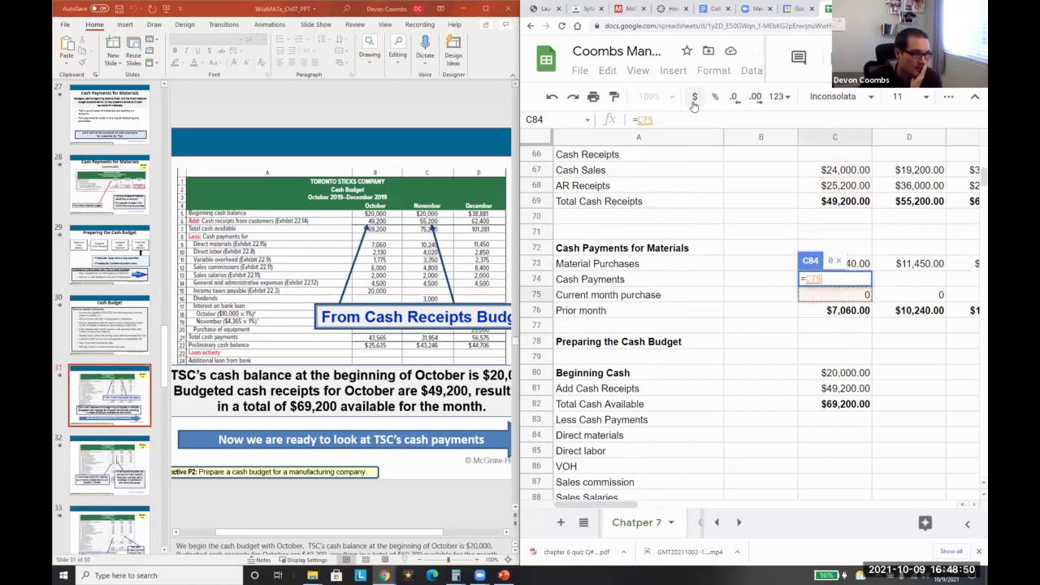
pyautogui.press('Return')
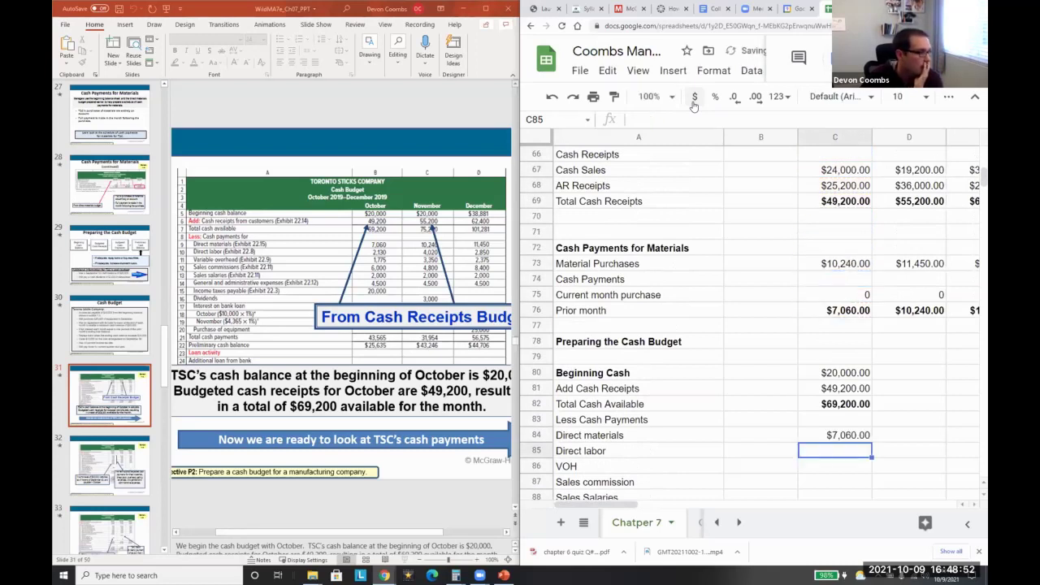
# Step: Link October's Direct labor payment in C85 to the Total cost of direct labor in B34
pyautogui.write('=')
pyautogui.press('Up')
pyautogui.press('Up')
pyautogui.press('Up')
pyautogui.press('Up')
pyautogui.press('Up')
pyautogui.press('Up')
pyautogui.press('Up')
pyautogui.press('Up')
pyautogui.press('Up')
pyautogui.press('Up')
pyautogui.press('Up')
pyautogui.press('Up')
pyautogui.press('Up')
pyautogui.press('Up')
pyautogui.press('Up')
pyautogui.press('Up')
pyautogui.press('Up')
pyautogui.press('Up')
pyautogui.press('Up')
pyautogui.press('Up')
pyautogui.press('Up')
pyautogui.press('Up')
pyautogui.press('Up')
pyautogui.press('Up')
pyautogui.press('Up')
pyautogui.press('Up')
pyautogui.press('Up')
pyautogui.press('Up')
pyautogui.press('Up')
pyautogui.press('Up')
pyautogui.press('Up')
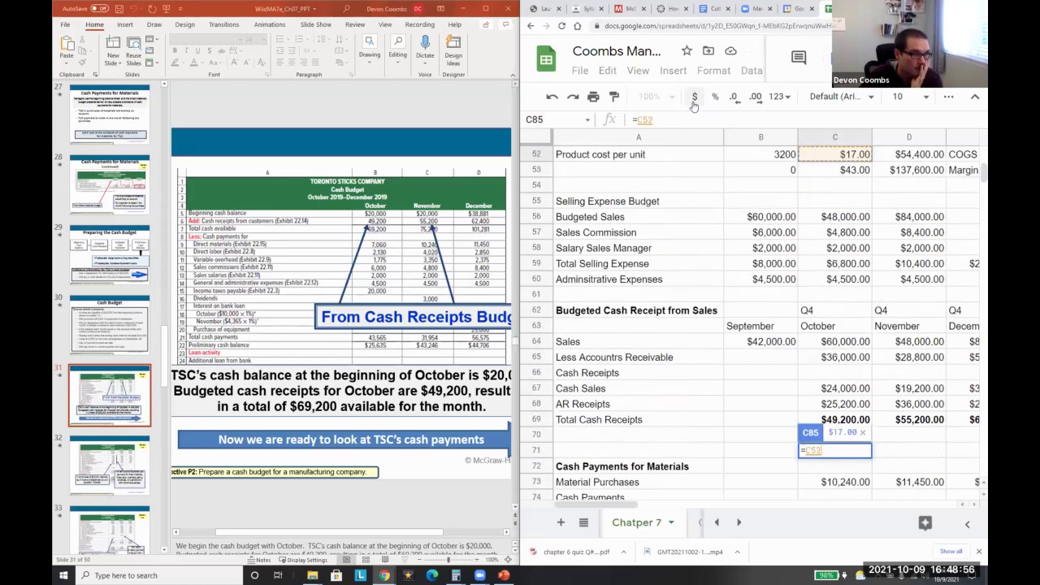
pyautogui.press('Up')
pyautogui.press('Up')
pyautogui.press('Up')
pyautogui.press('Up')
pyautogui.press('Up')
pyautogui.press('Up')
pyautogui.press('Up')
pyautogui.press('Up')
pyautogui.press('Up')
pyautogui.press('Up')
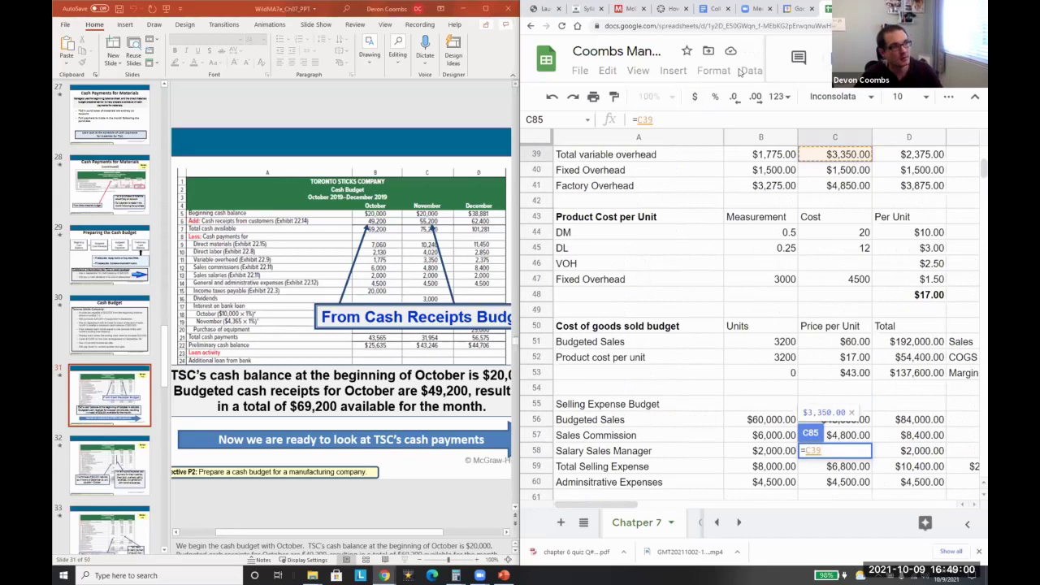
pyautogui.scroll(3, 741, 252)
pyautogui.click(766, 313)
pyautogui.press('Return')
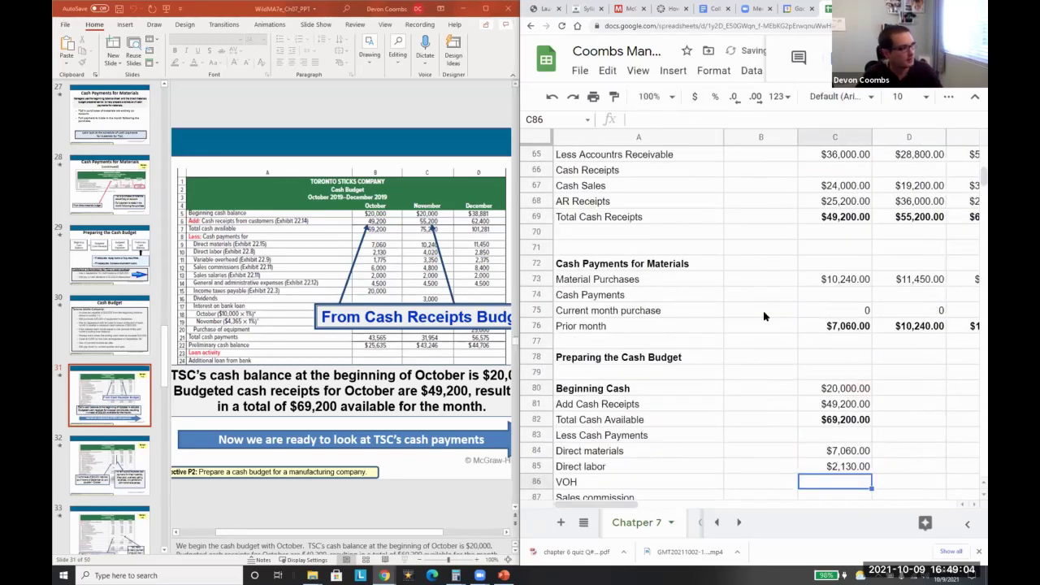
# Step: Link October's VOH payment in C86 to the Total variable overhead in B39
pyautogui.write('=')
pyautogui.scroll(5, 764, 317)
pyautogui.scroll(3, 764, 316)
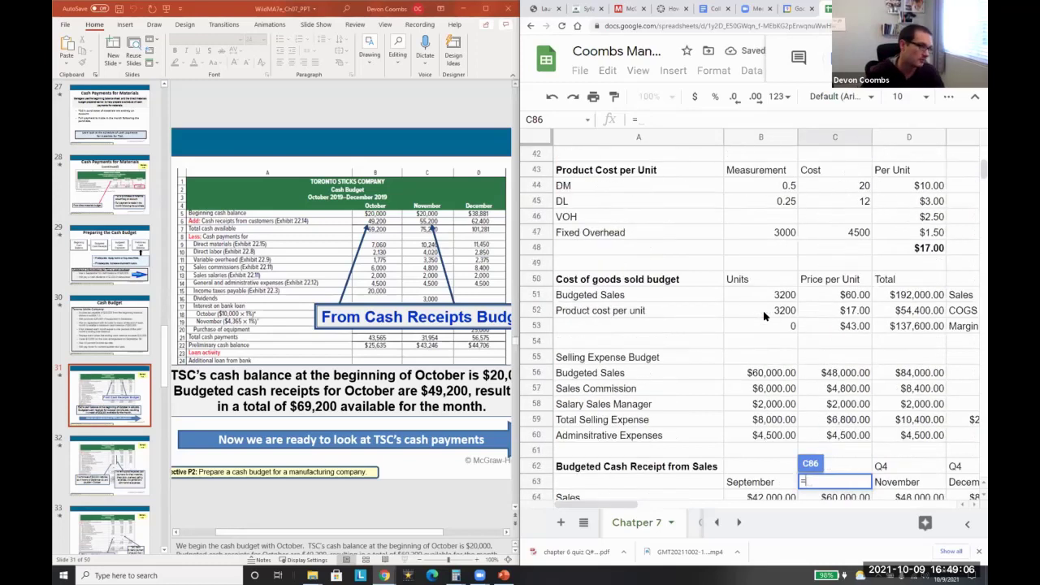
pyautogui.scroll(-4, 764, 317)
pyautogui.scroll(3, 764, 318)
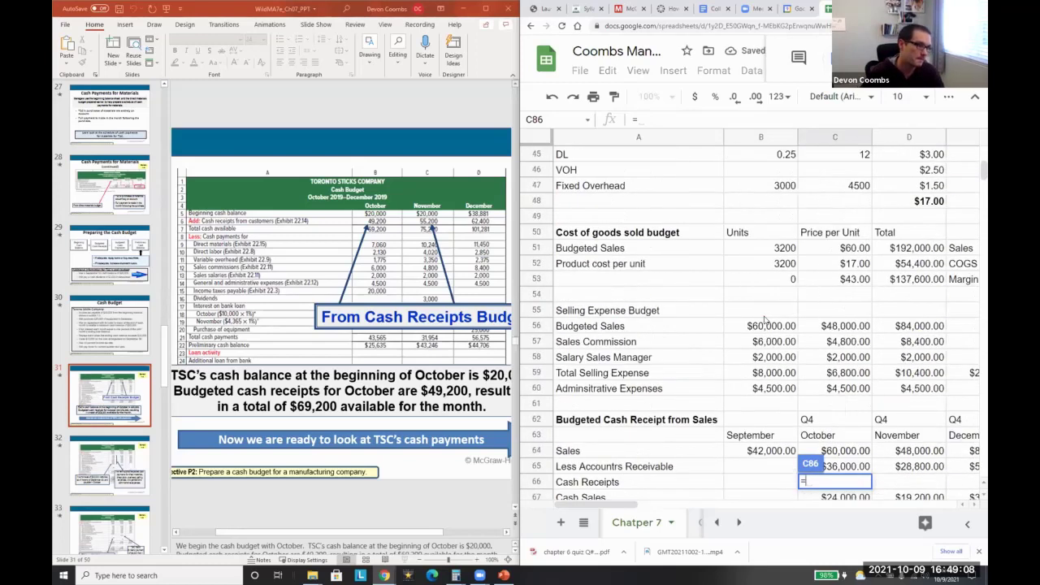
pyautogui.scroll(6, 764, 317)
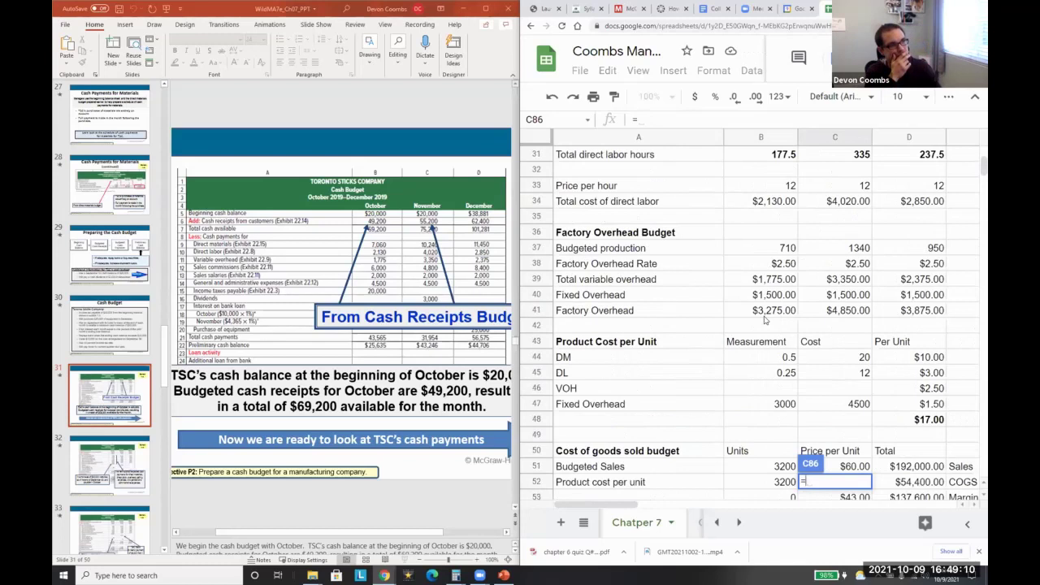
pyautogui.scroll(1, 764, 277)
pyautogui.scroll(-1, 770, 362)
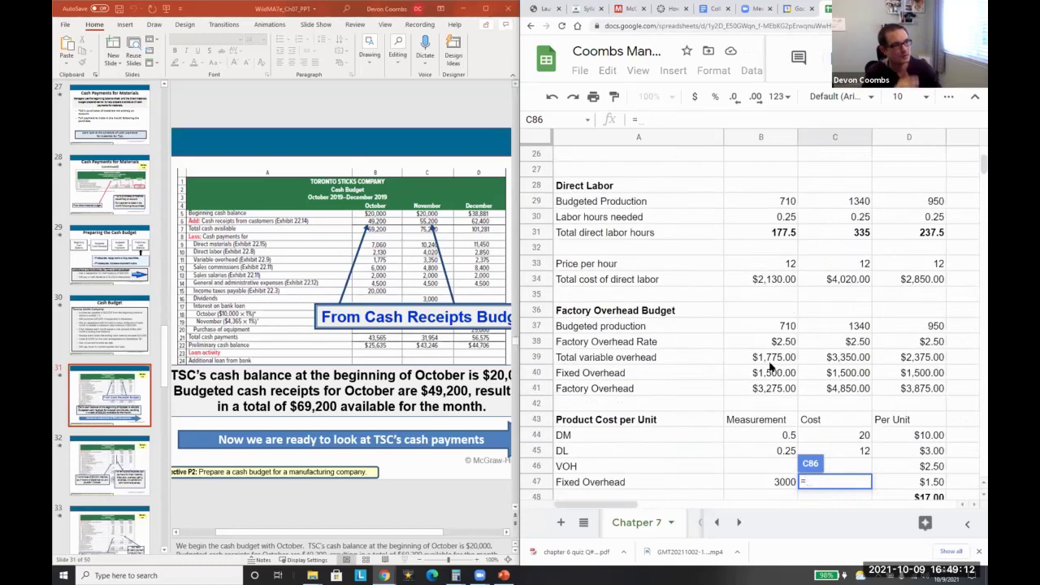
pyautogui.click(770, 362)
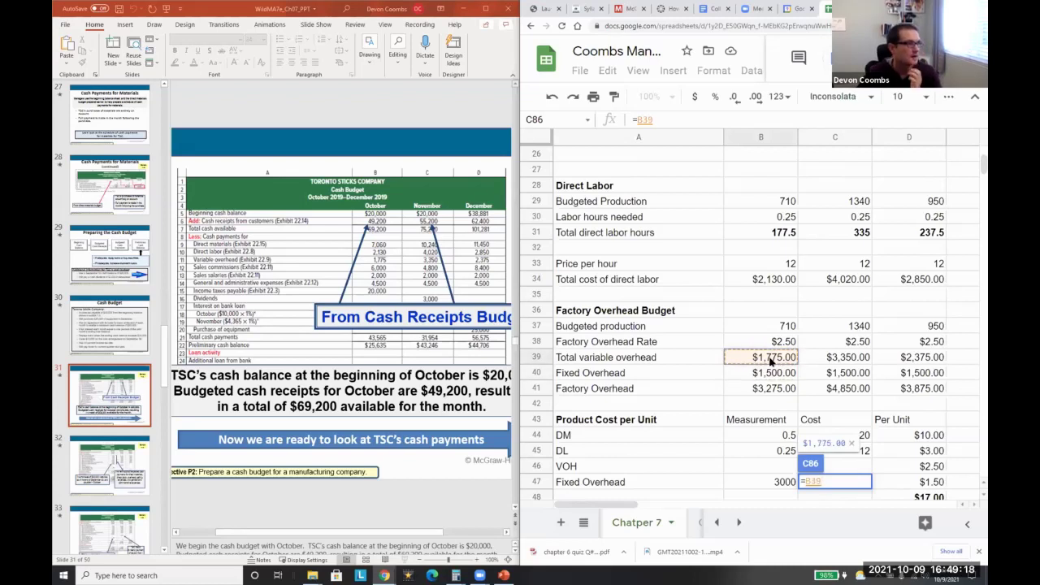
pyautogui.press('Return')
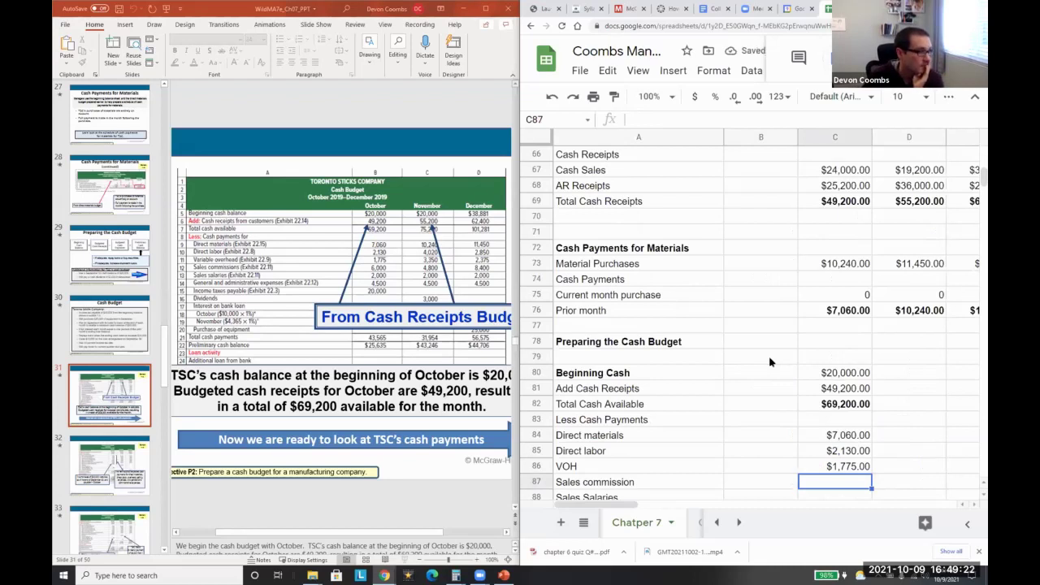
# Step: Link October's Sales commission in C87 to B57 and Sales Salaries in C88 to B58 of the Selling Expense Budget
pyautogui.write('=')
pyautogui.scroll(3, 769, 355)
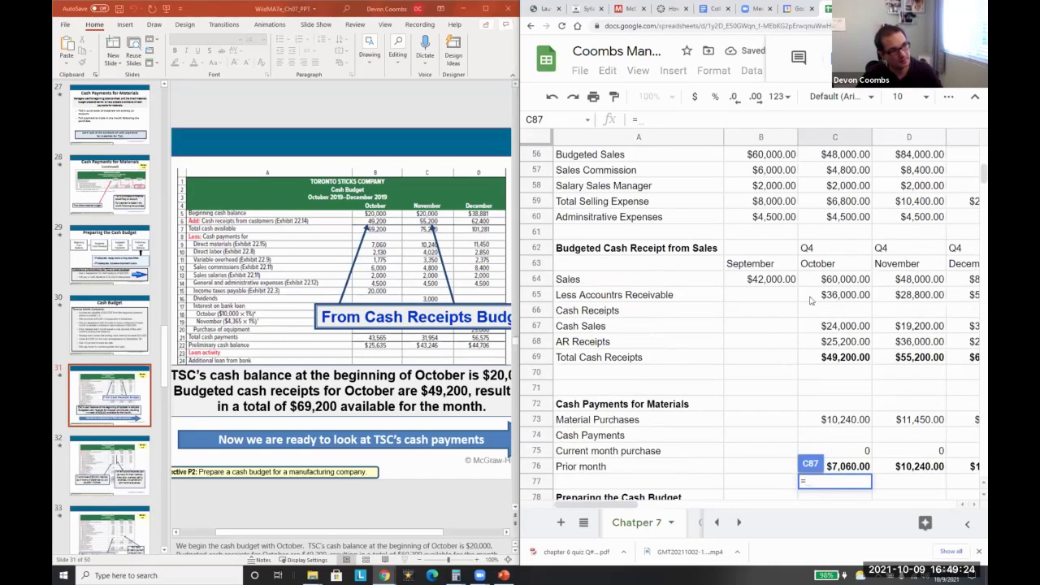
pyautogui.click(759, 170)
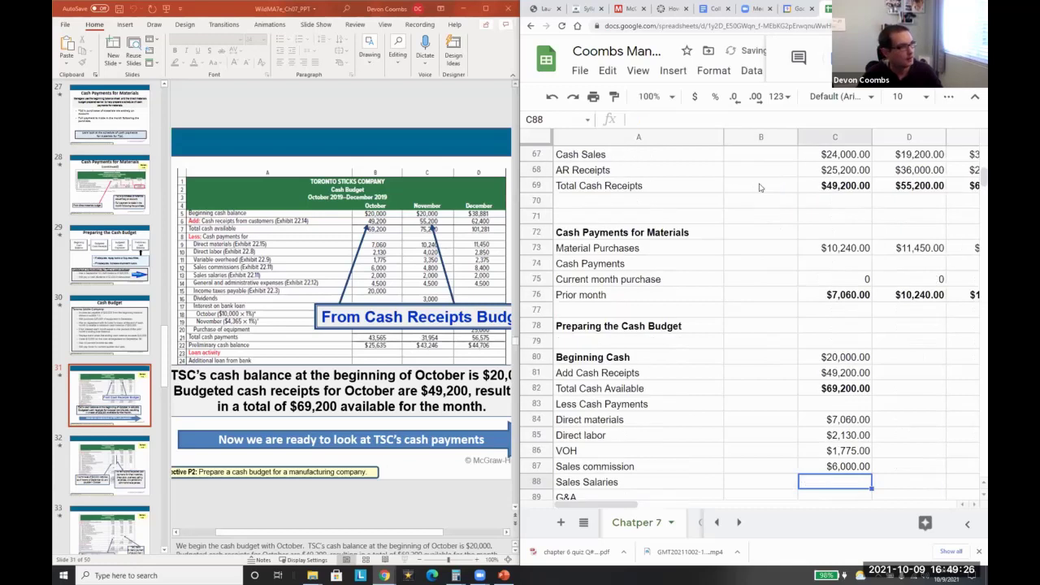
pyautogui.write('=')
pyautogui.scroll(5, 755, 285)
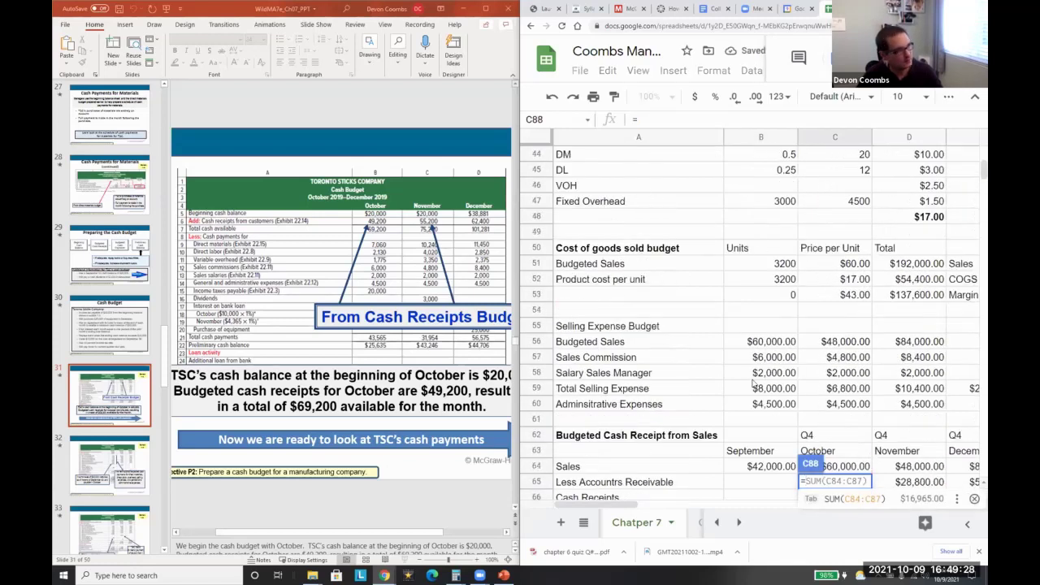
pyautogui.click(755, 375)
pyautogui.press('Return')
# Step: Link October's G&A payment in C89 to the October administrative expenses in B60
pyautogui.write('=')
pyautogui.scroll(3, 763, 358)
pyautogui.scroll(5, 760, 333)
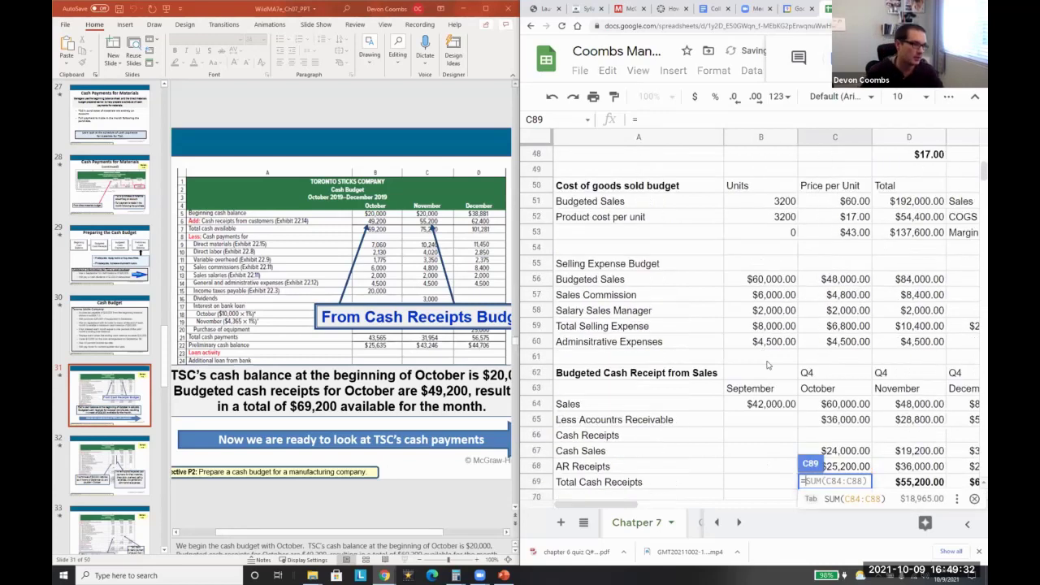
pyautogui.scroll(1, 758, 294)
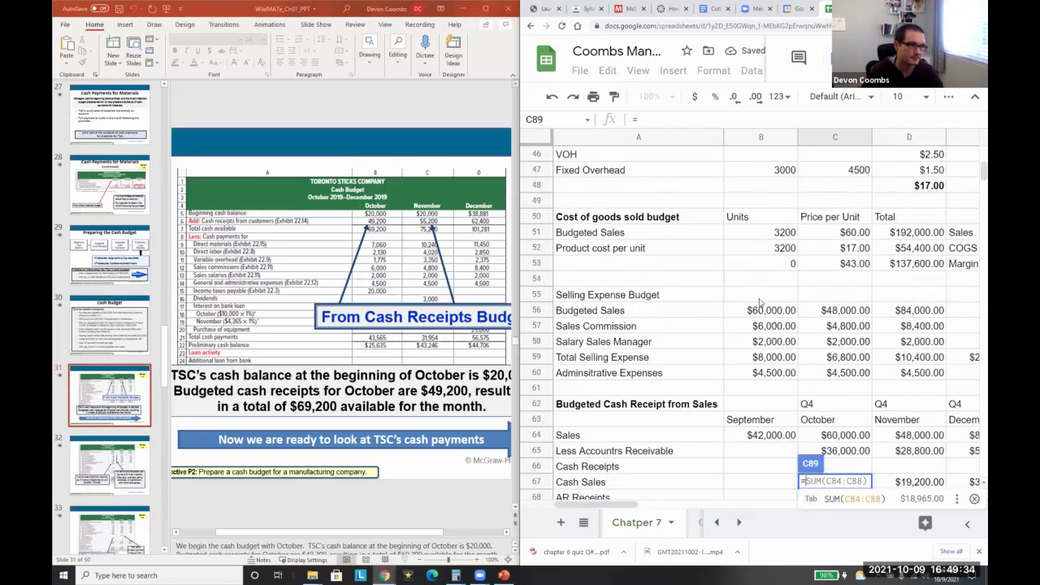
pyautogui.scroll(4, 764, 348)
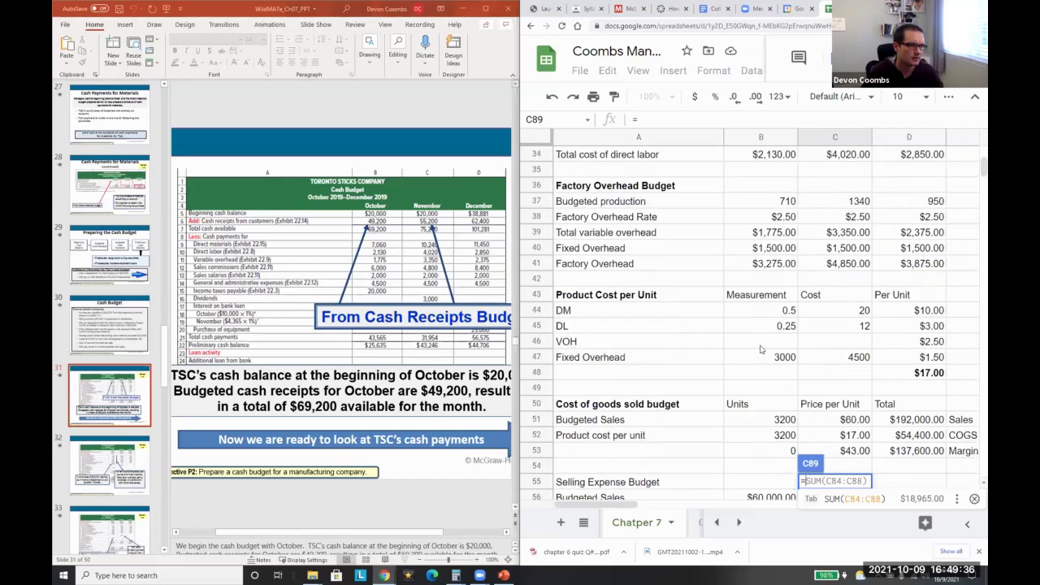
pyautogui.scroll(-6, 781, 243)
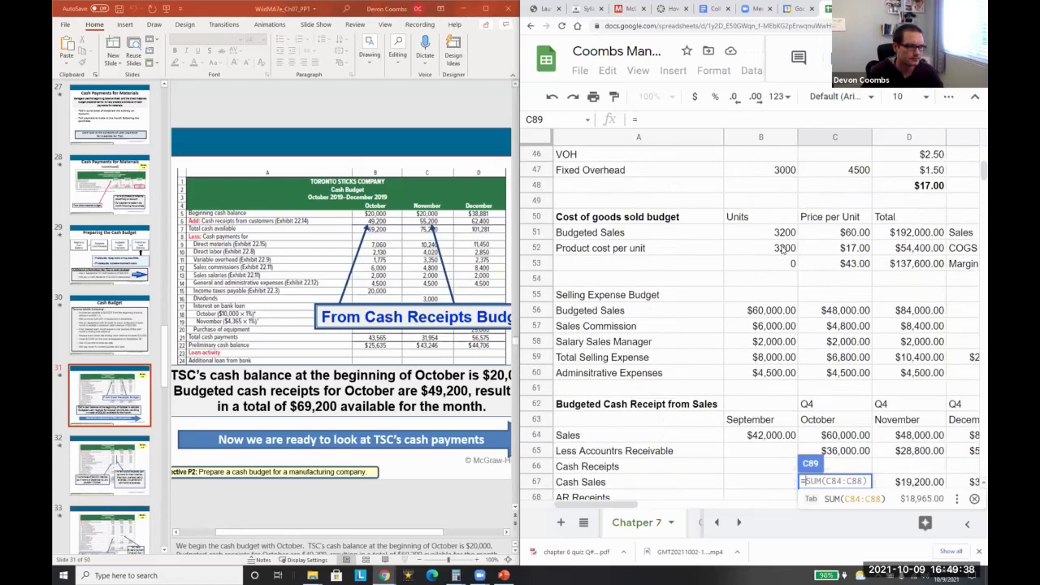
pyautogui.scroll(10, 781, 252)
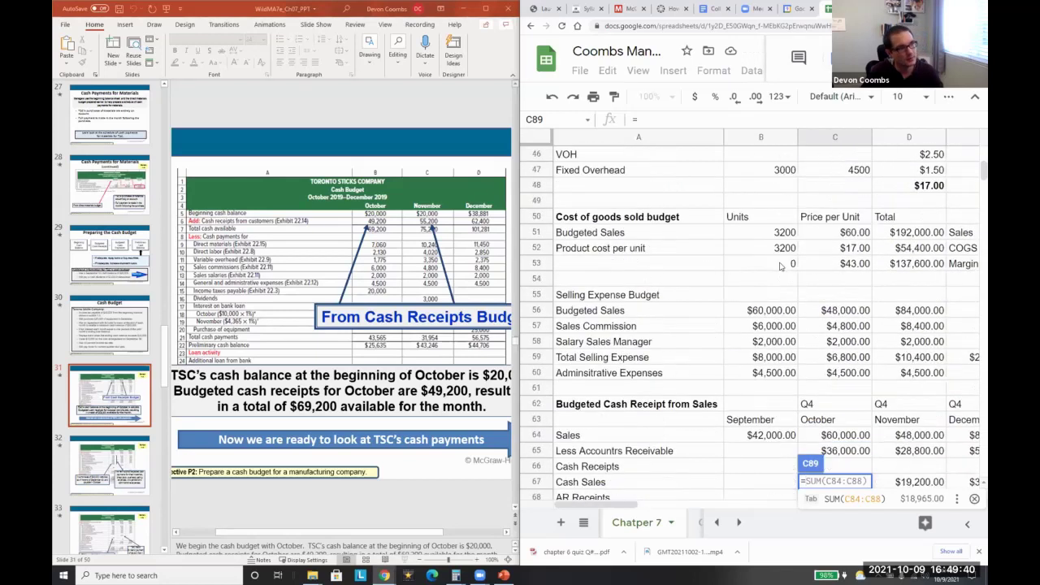
pyautogui.scroll(2, 782, 268)
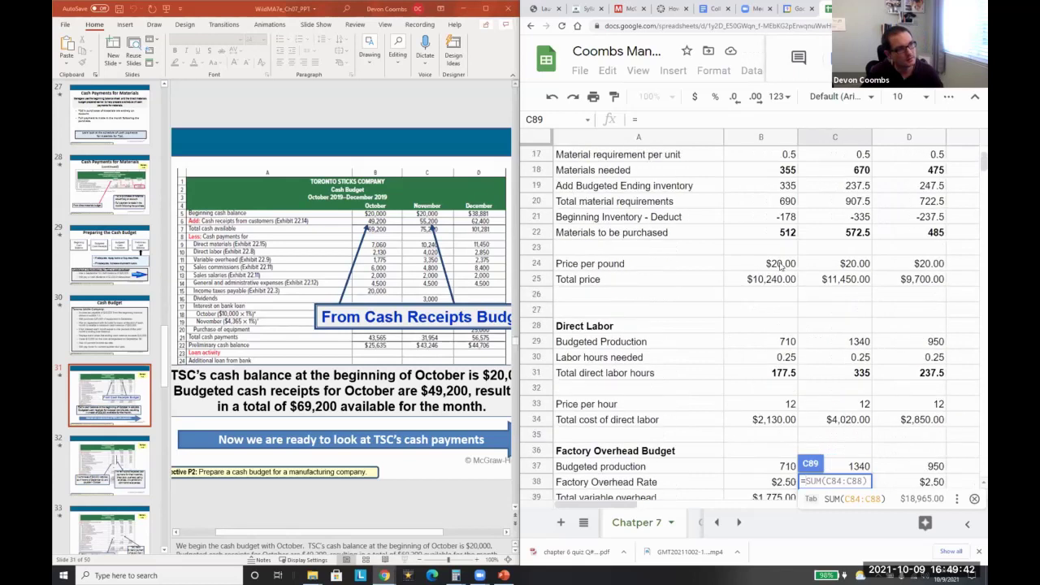
pyautogui.scroll(-14, 780, 266)
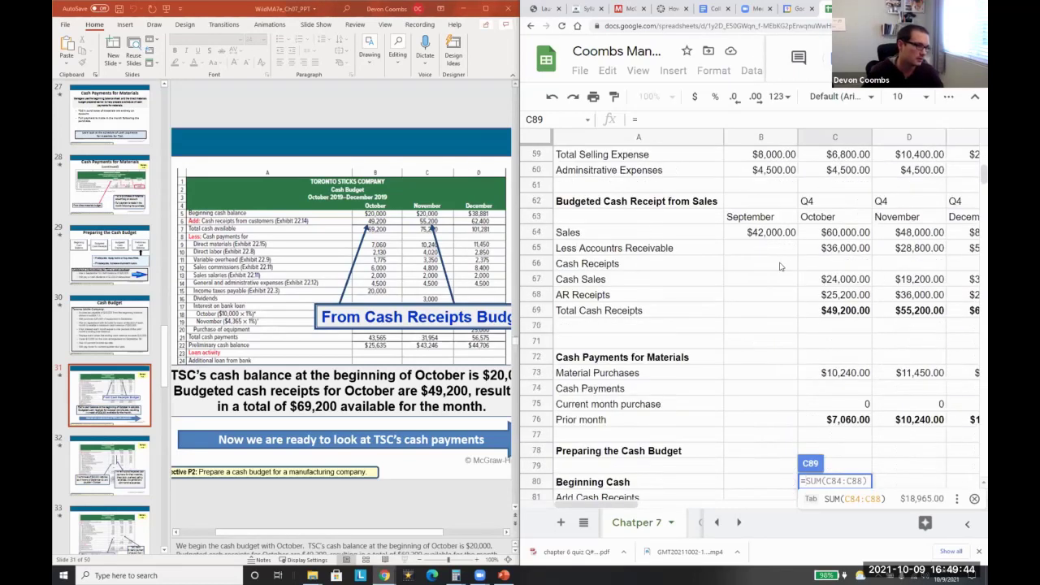
pyautogui.scroll(1, 780, 266)
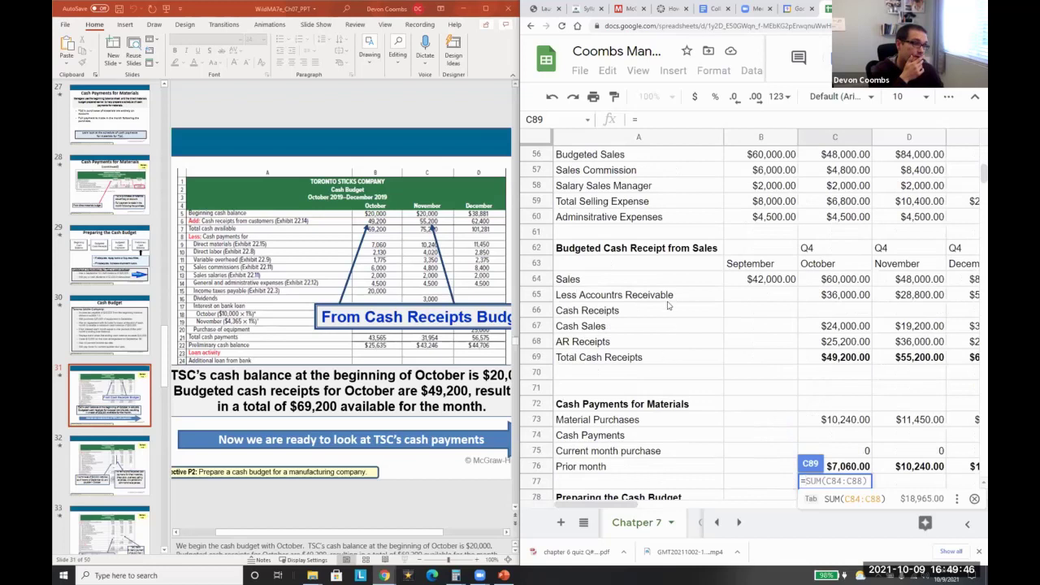
pyautogui.scroll(-1, 668, 305)
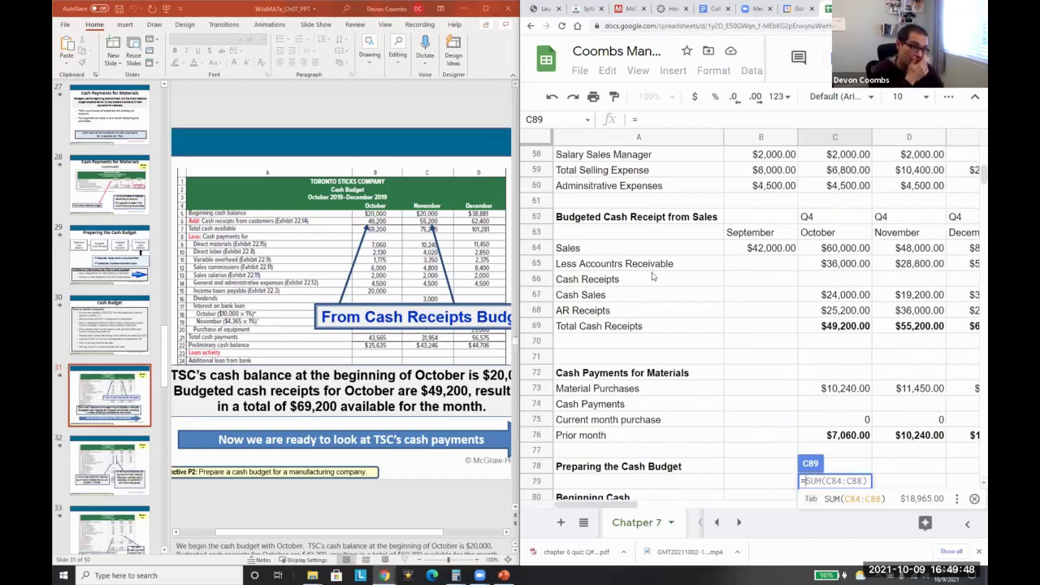
pyautogui.scroll(-1, 653, 281)
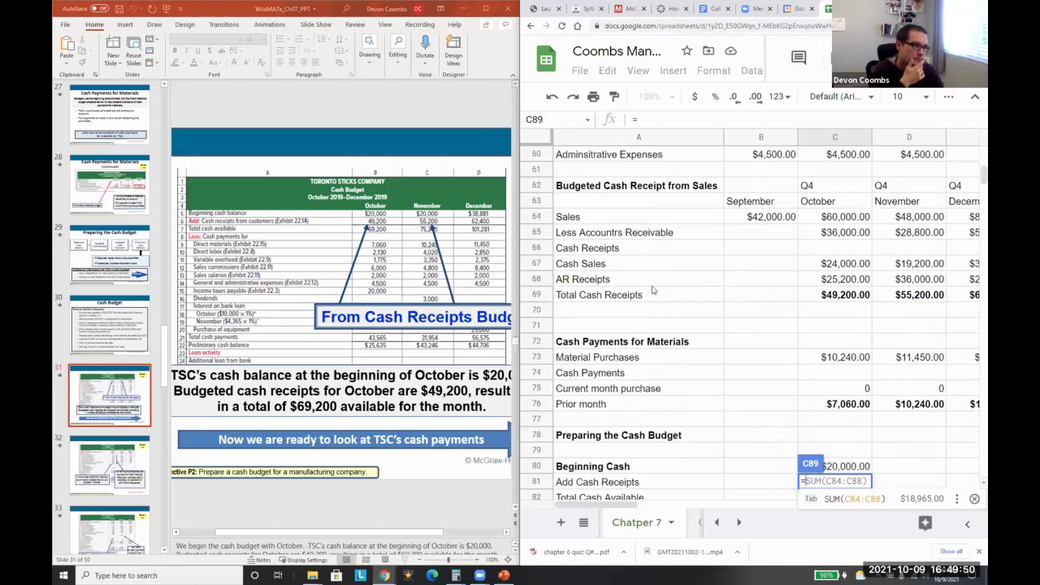
pyautogui.press('Up')
pyautogui.press('Up')
pyautogui.press('Up')
pyautogui.press('Up')
pyautogui.press('Up')
pyautogui.press('Up')
pyautogui.press('Up')
pyautogui.press('Up')
pyautogui.press('Up')
pyautogui.press('Up')
pyautogui.press('Up')
pyautogui.press('Up')
pyautogui.press('Up')
pyautogui.press('Up')
pyautogui.press('Up')
pyautogui.press('Up')
pyautogui.press('Up')
pyautogui.press('Up')
pyautogui.press('Up')
pyautogui.press('Up')
pyautogui.press('Left')
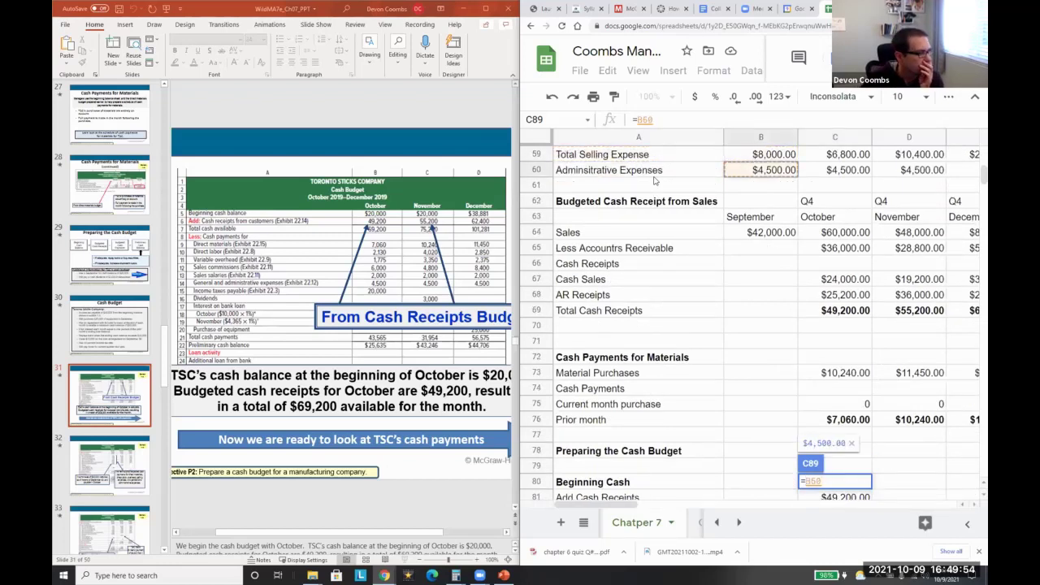
pyautogui.press('Return')
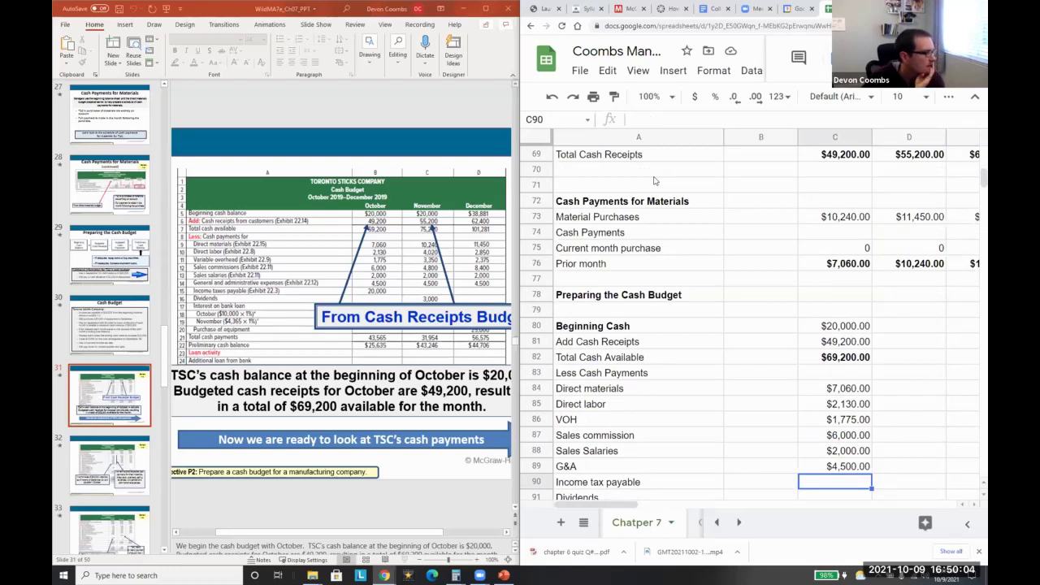
# Step: Enter 20000 as October's Income tax payable in C90 and format it as currency
pyautogui.write('20000')
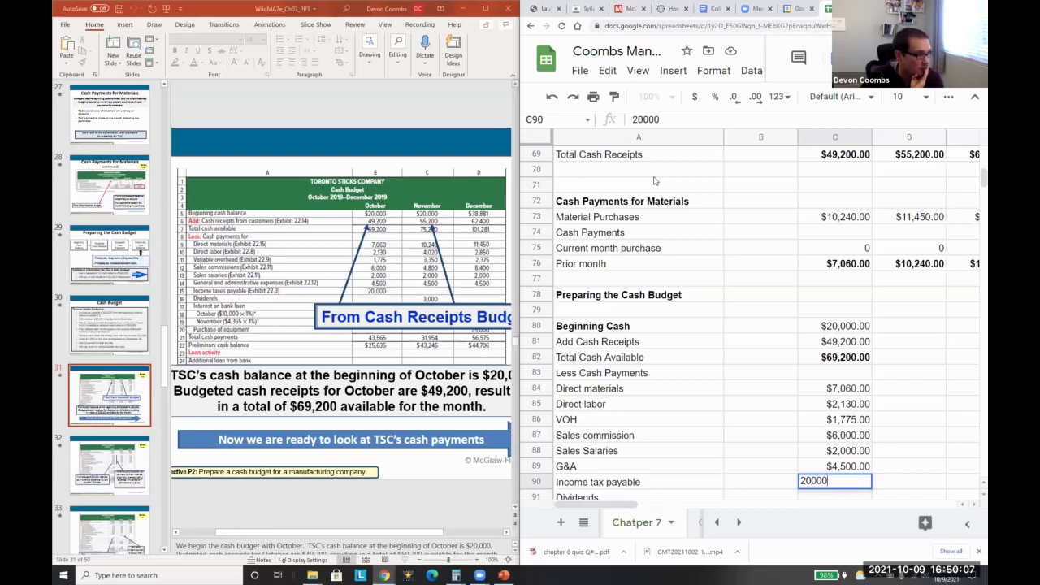
pyautogui.press('Return')
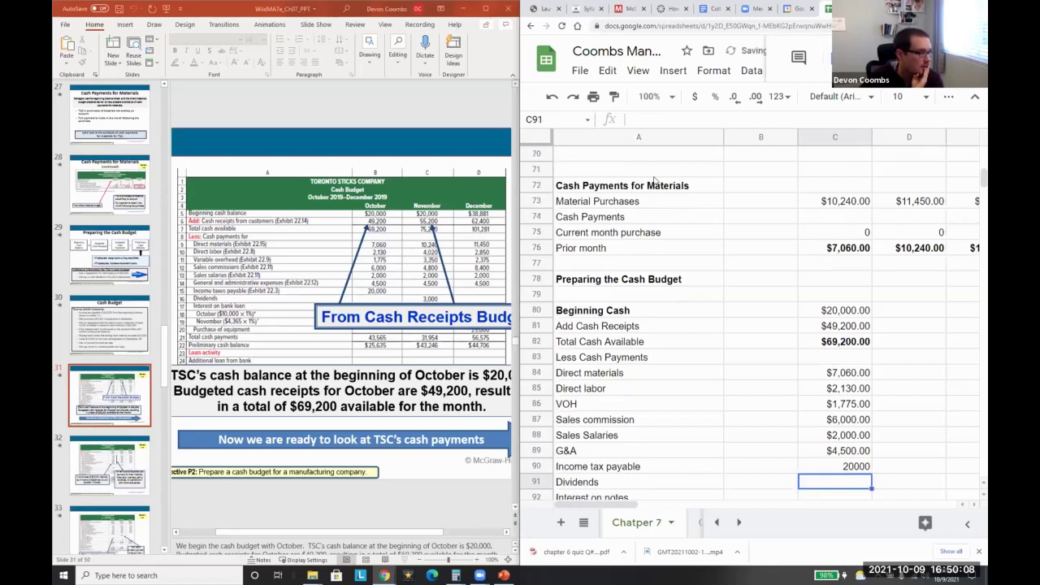
pyautogui.press('Up')
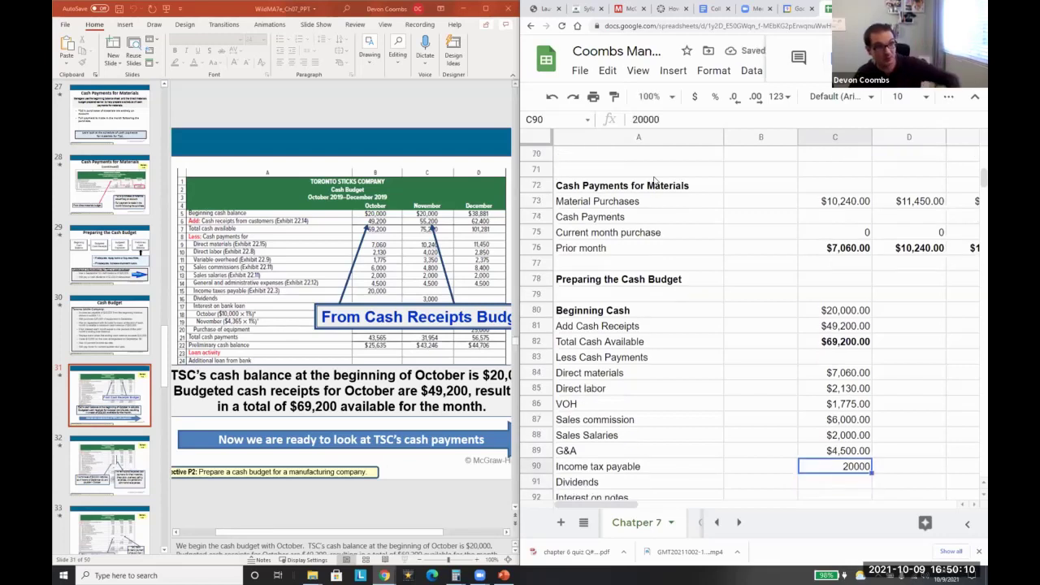
pyautogui.click(697, 98)
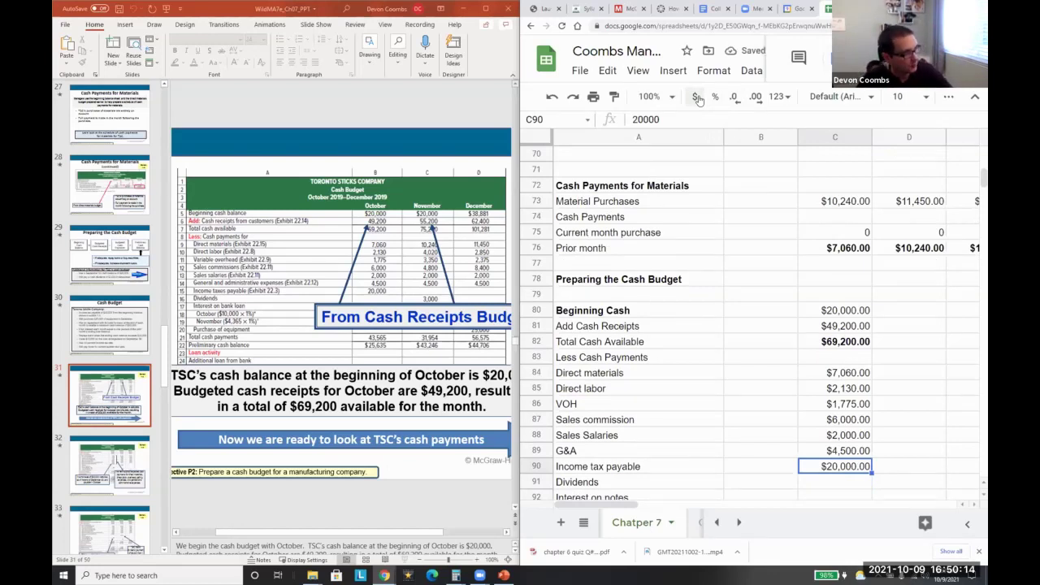
# Step: Enter 3000 as November's Dividends in D91, leaving October's dividends cell C91 blank
pyautogui.press('Down')
pyautogui.press('Left')
pyautogui.press('Right')
pyautogui.press('Right')
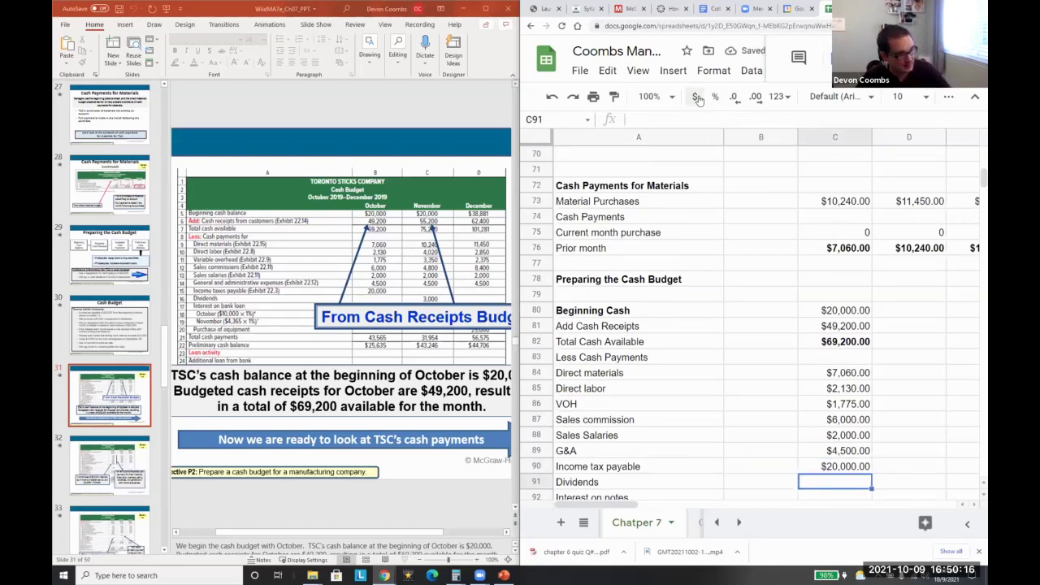
pyautogui.write('3000')
pyautogui.press('Return')
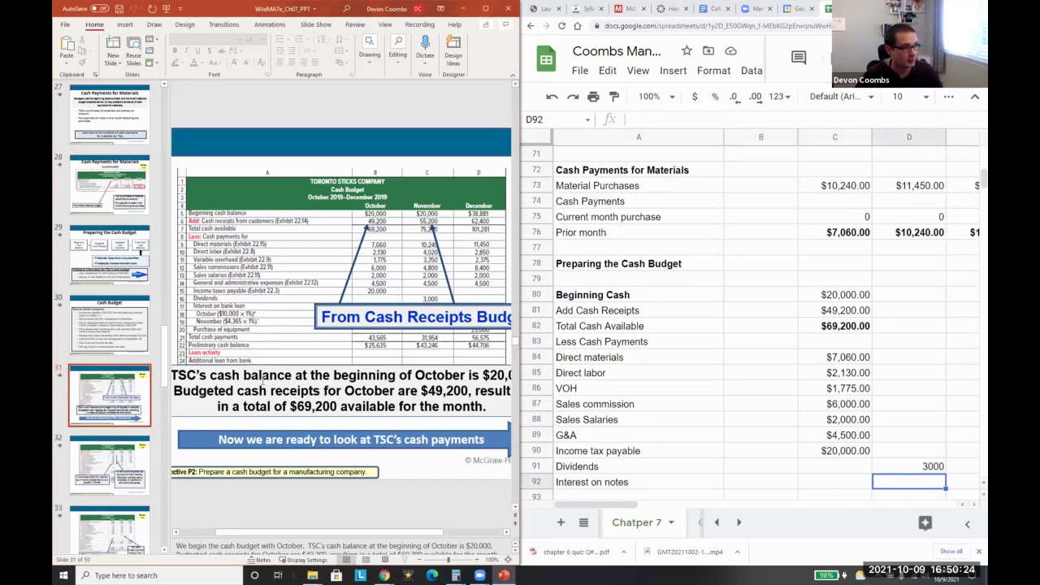
# Step: Enter October's Interest on notes in C92 as =10000*0.01
pyautogui.scroll(-3, 263, 382)
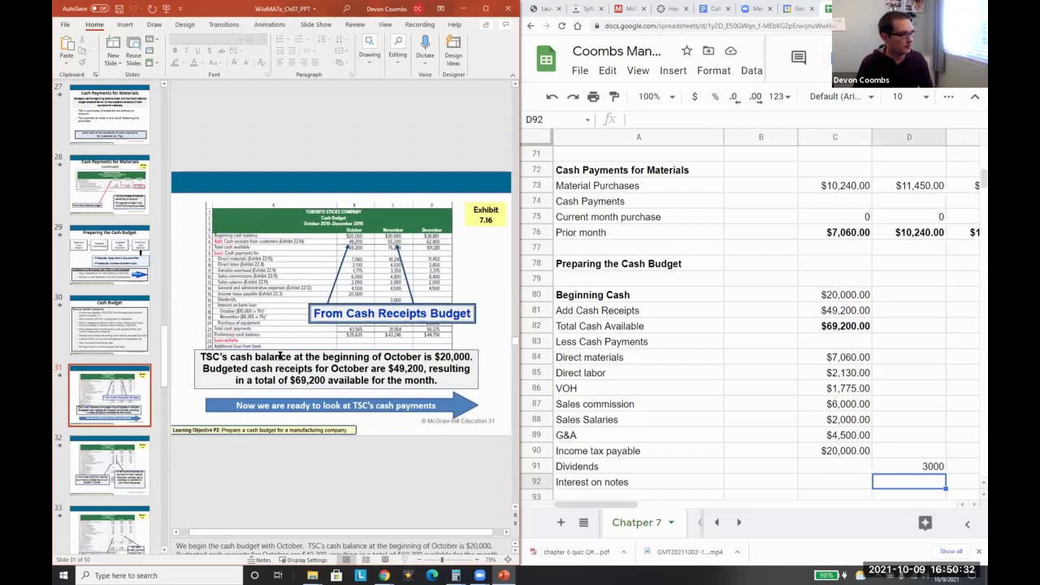
pyautogui.scroll(3, 280, 356)
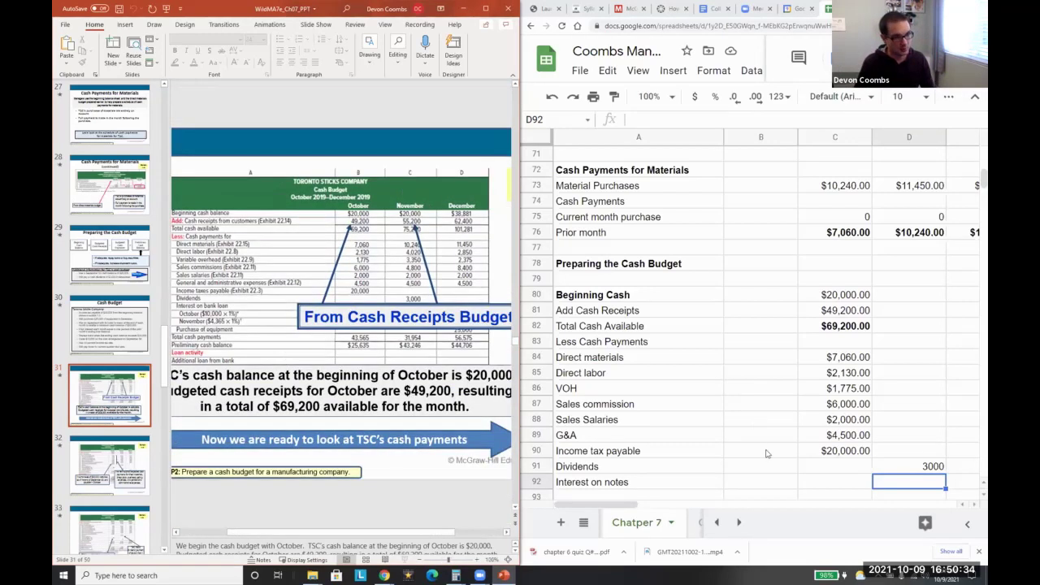
pyautogui.click(868, 463)
pyautogui.press('Down')
pyautogui.write('=100')
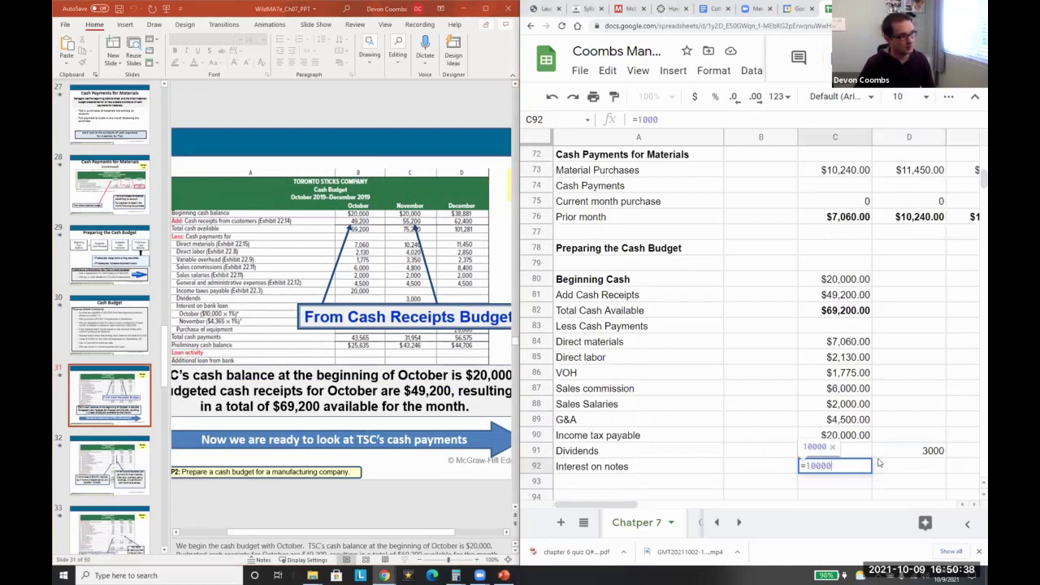
pyautogui.press('Return')
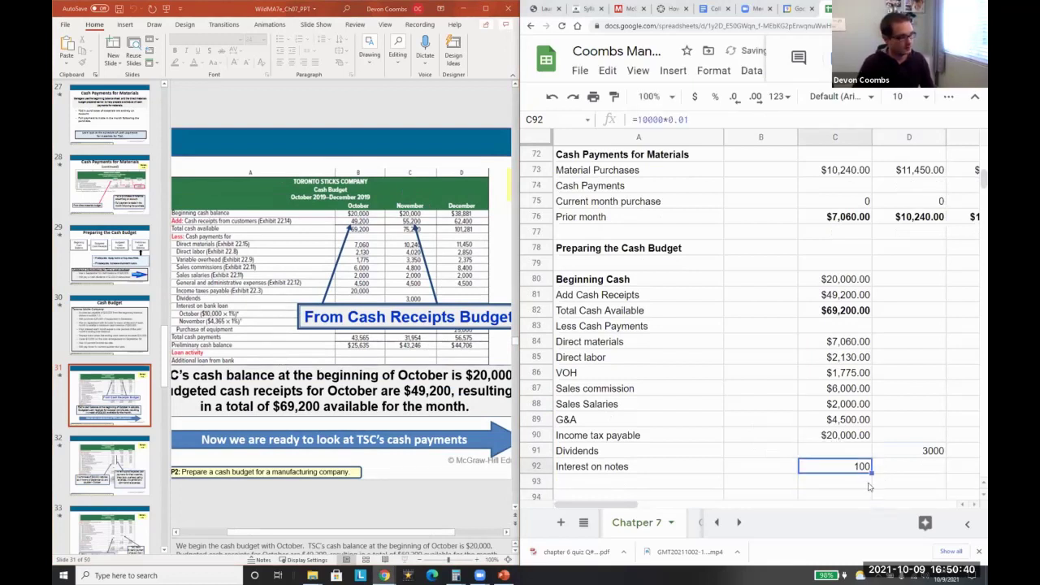
# Step: Check the Cash Budget slide for Toronto Sticks Company's bank loan agreement and minimum cash balance terms
pyautogui.press('Left')
pyautogui.press('Left')
pyautogui.press('Up')
pyautogui.press('Down')
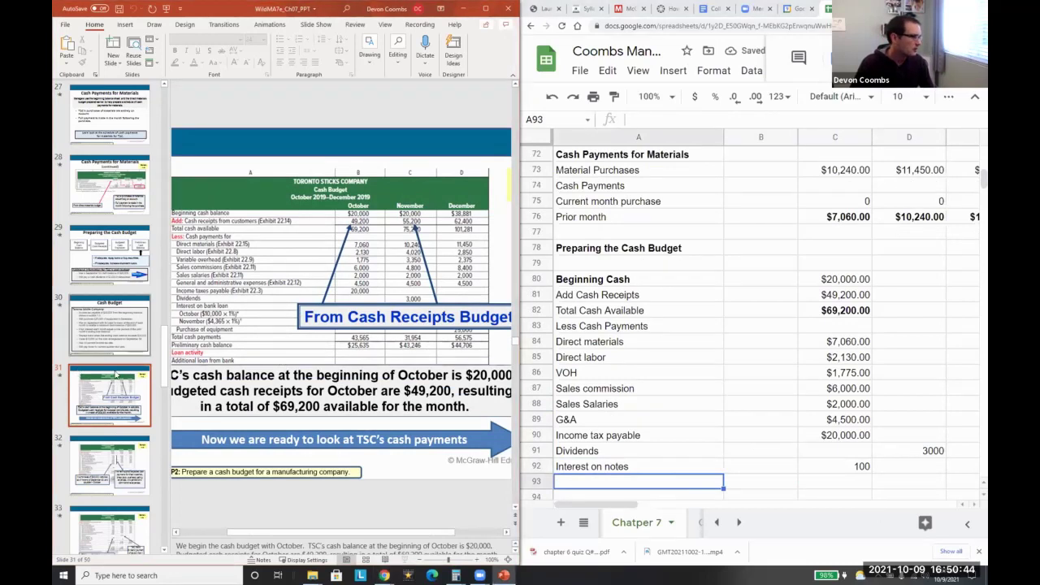
pyautogui.click(81, 461)
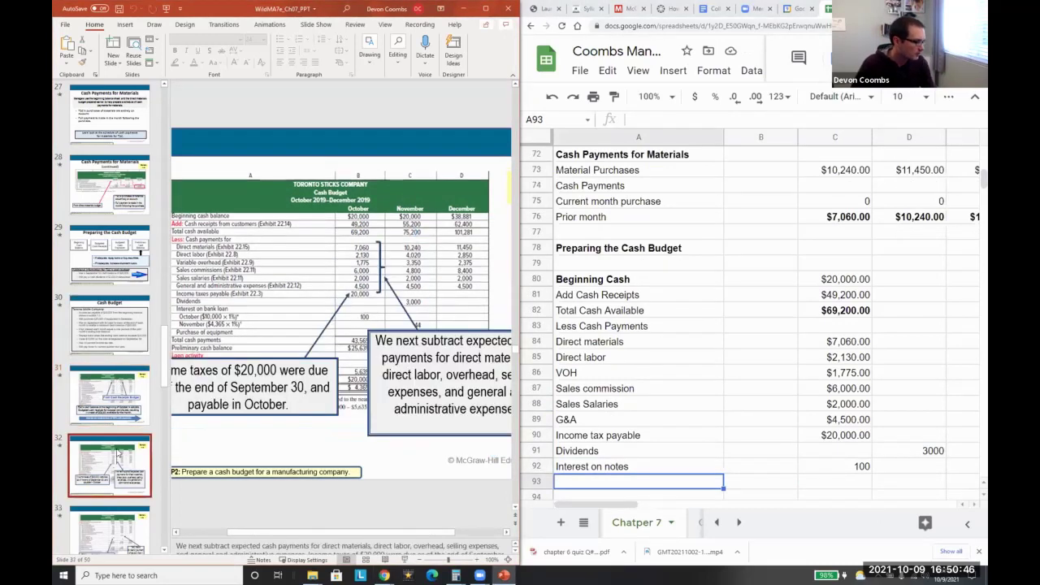
pyautogui.scroll(2, 117, 325)
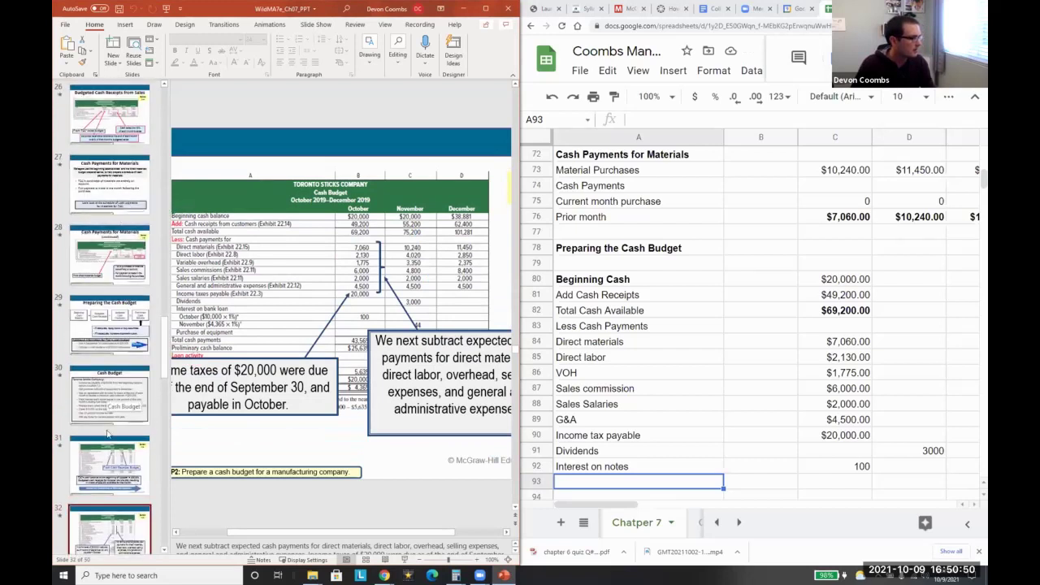
pyautogui.click(101, 403)
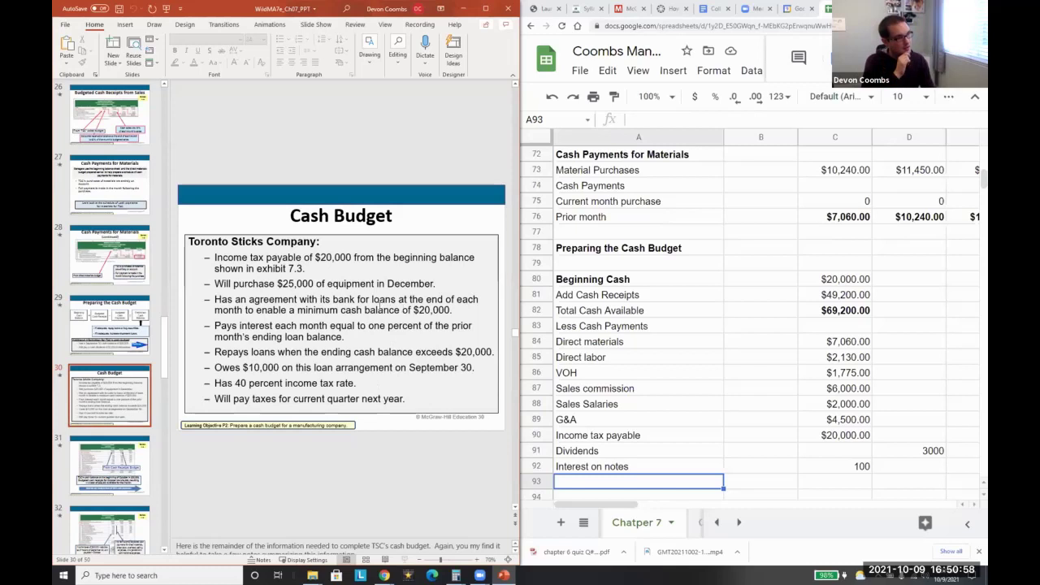
pyautogui.moveTo(249, 302); pyautogui.dragTo(451, 310)
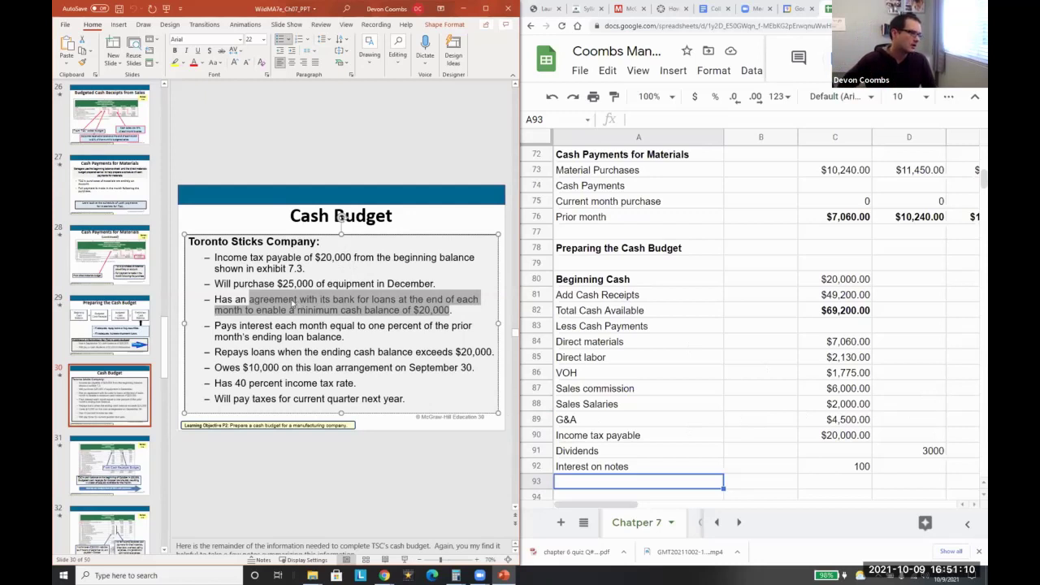
pyautogui.click(819, 470)
pyautogui.press('Up')
pyautogui.press('Up')
pyautogui.press('Right')
pyautogui.press('Right')
pyautogui.press('Left')
pyautogui.press('Left')
pyautogui.press('Left')
pyautogui.press('Left')
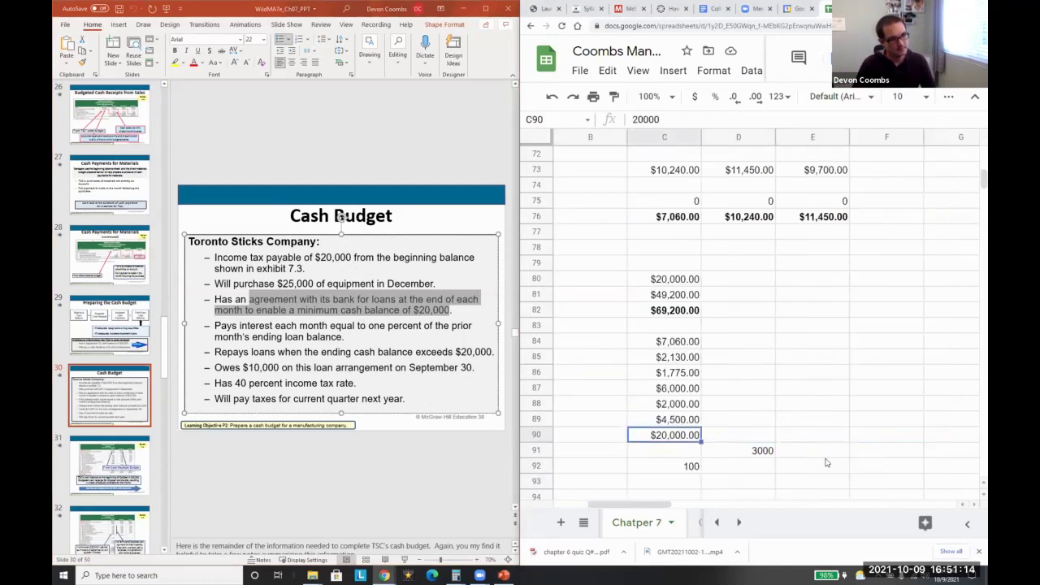
pyautogui.press('Down')
pyautogui.press('Up')
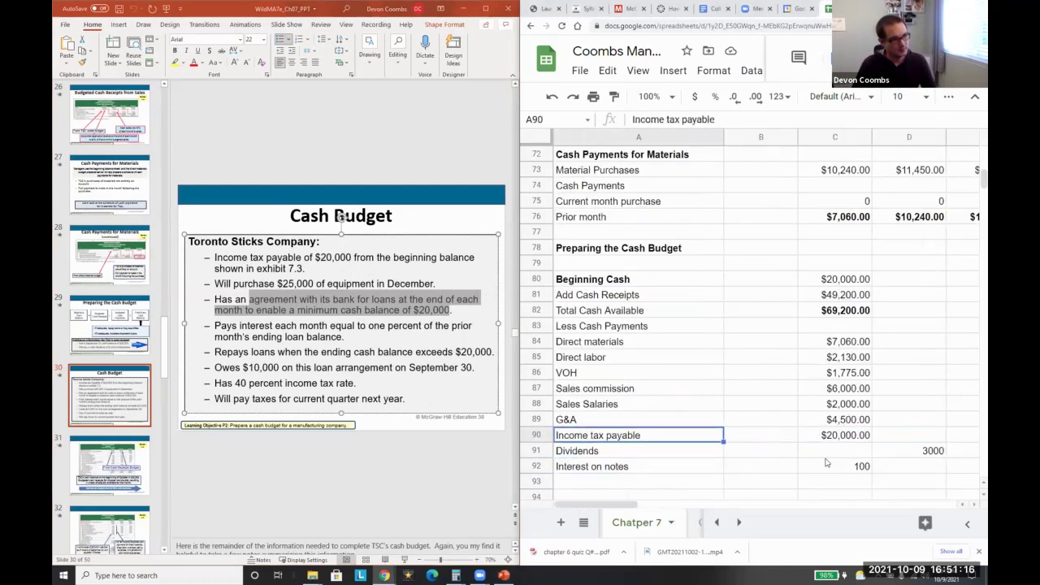
# Step: Consult the following cash budget slides through slide 34 and label A93 as Purchase of Equipment
pyautogui.click(107, 463)
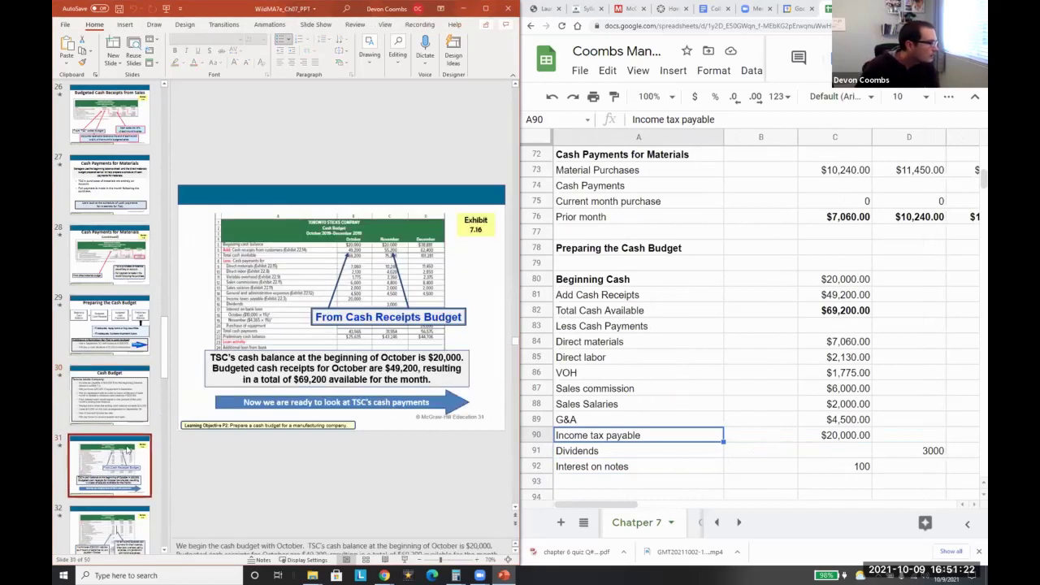
pyautogui.click(127, 514)
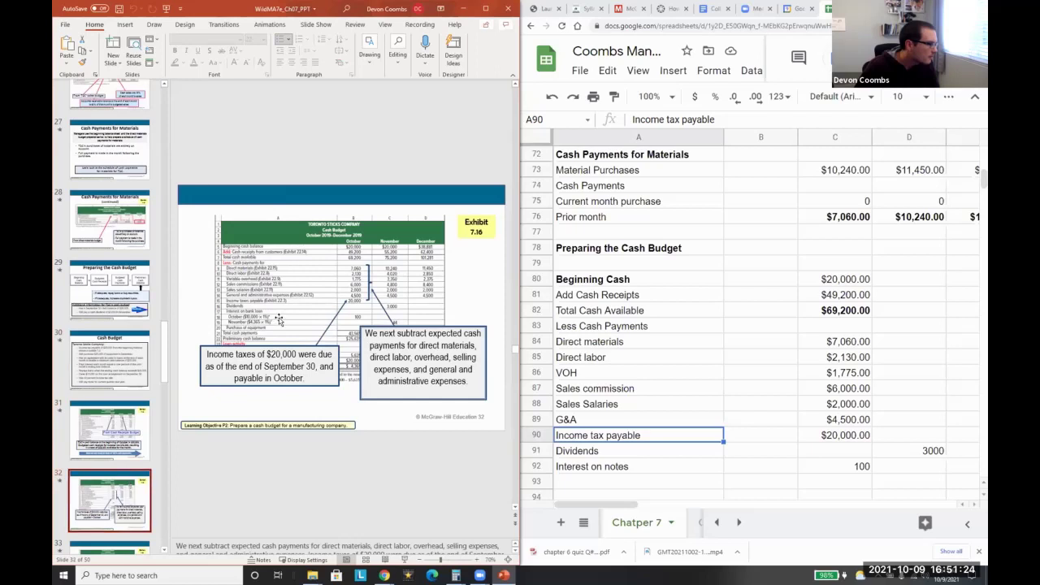
pyautogui.scroll(1, 279, 322)
pyautogui.scroll(-2, 114, 455)
pyautogui.click(113, 457)
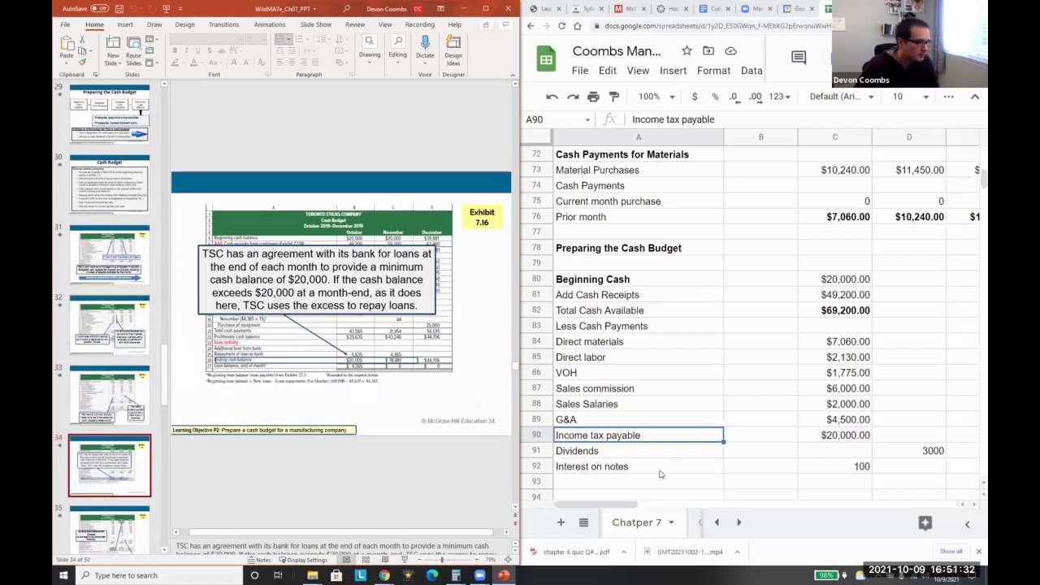
pyautogui.click(661, 471)
pyautogui.press('Down')
pyautogui.write('Purchase')
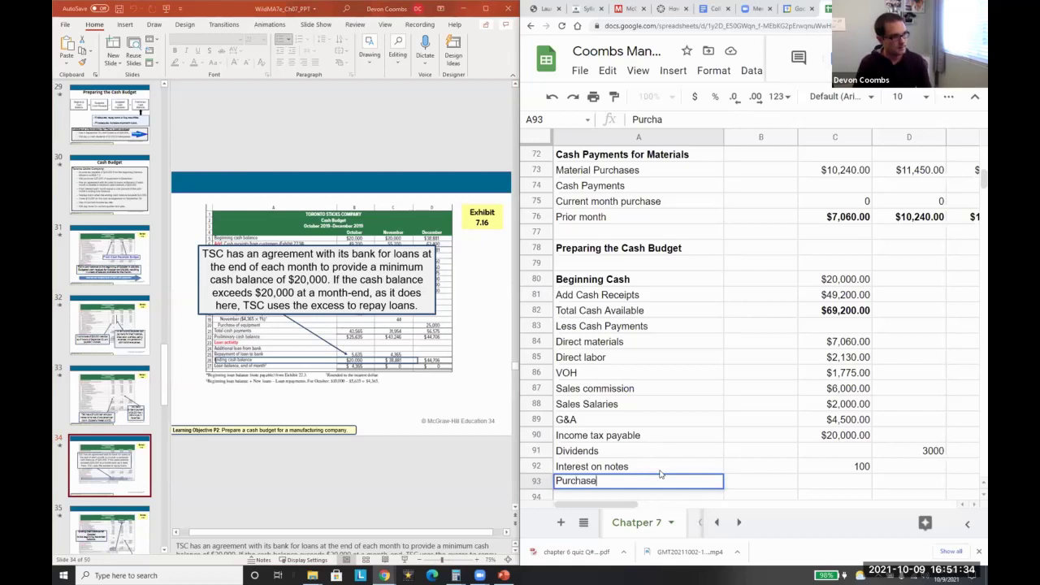
pyautogui.write(' of Equipment')
# Step: Enter 25000 as December's Purchase of Equipment in E93
pyautogui.press('Tab')
pyautogui.press('Tab')
pyautogui.press('Tab')
pyautogui.press('Tab')
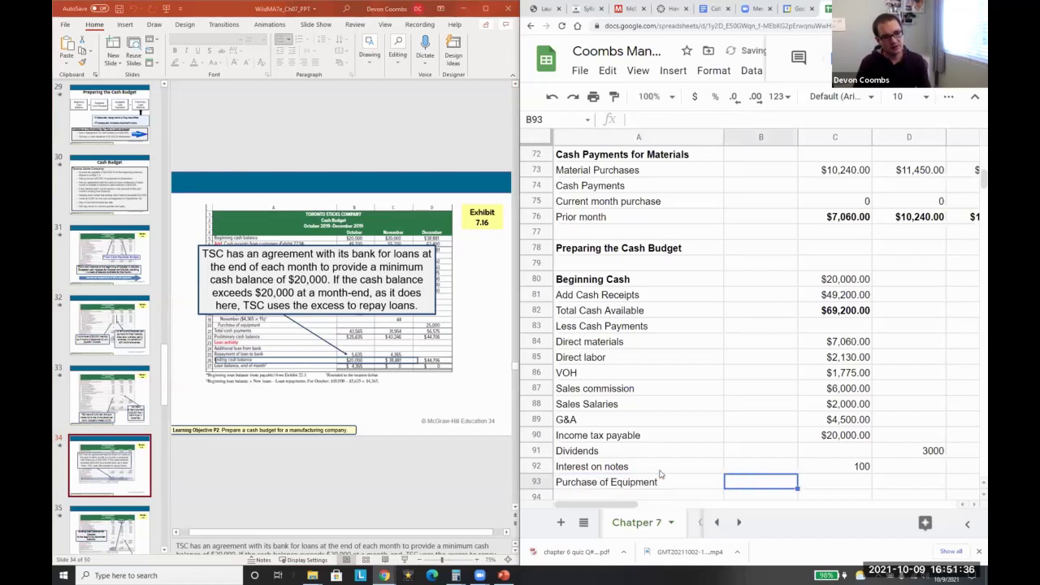
pyautogui.write('25000')
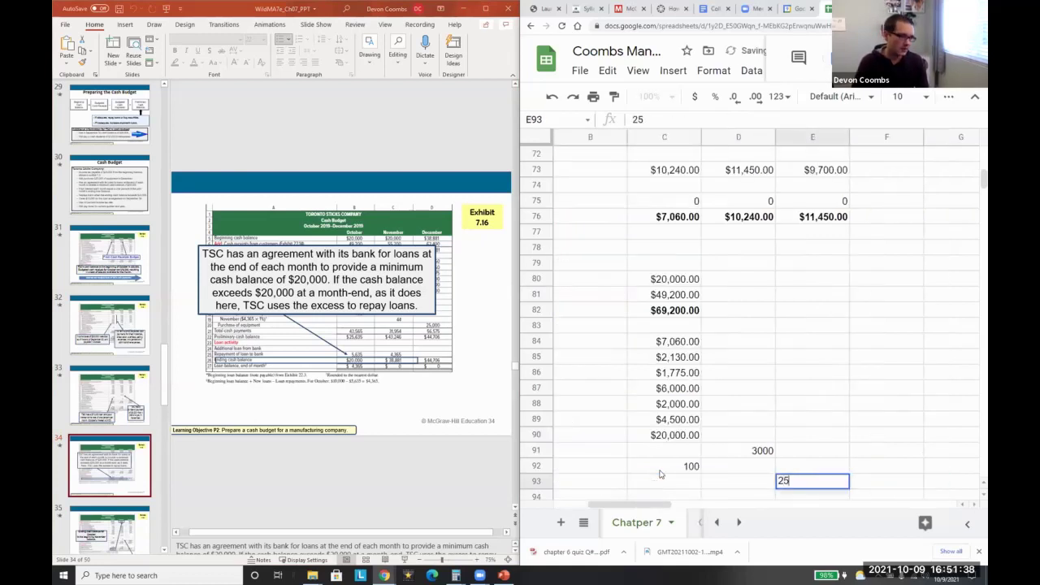
pyautogui.press('Return')
pyautogui.press('Up')
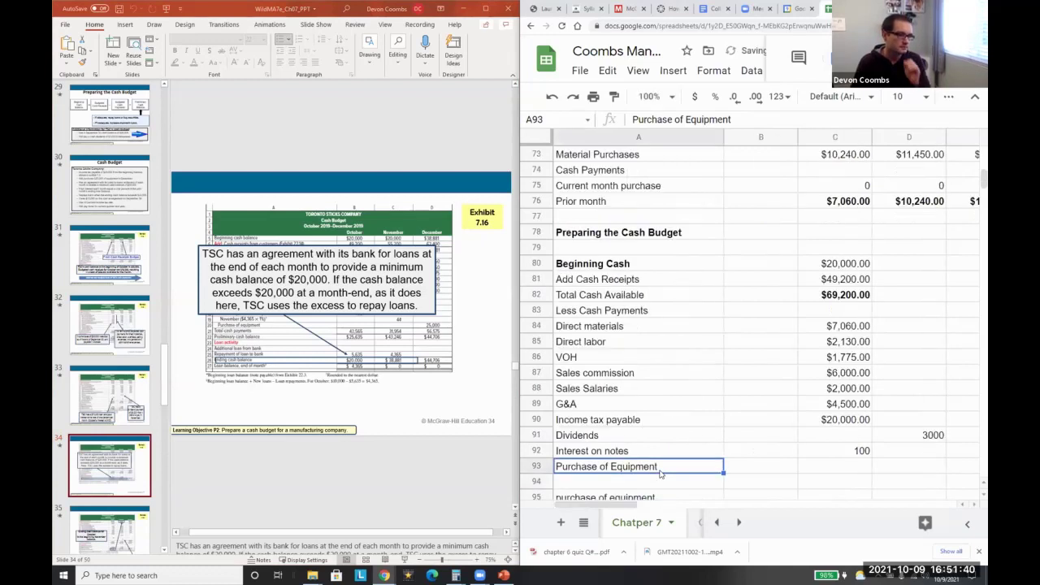
# Step: Copy October's cash payments in C84:C90, Direct materials through Income tax payable, to November and December in columns D and E
pyautogui.press('Right')
pyautogui.press('Right')
pyautogui.press('Up')
pyautogui.press('Up')
pyautogui.press('Up')
pyautogui.press('Up')
pyautogui.press('Up')
pyautogui.press('Up')
pyautogui.press('Up')
pyautogui.press('Up')
pyautogui.press('Up')
pyautogui.hotkey('shift', 'Down')
pyautogui.hotkey('shift', 'Down')
pyautogui.hotkey('shift', 'Down')
pyautogui.hotkey('shift', 'Down')
pyautogui.hotkey('shift', 'Down')
pyautogui.hotkey('shift', 'Down')
pyautogui.hotkey('ctrl', 'c')
pyautogui.press('Right')
pyautogui.press('Right')
pyautogui.hotkey('ctrl', 'v')
# Step: Copy October's Add Cash Receipts and Total Cash Available formulas from C81:C82 to November and December in D81:E82
pyautogui.press('Left')
pyautogui.press('Up')
pyautogui.press('Left')
pyautogui.press('Up')
pyautogui.press('Up')
pyautogui.press('Up')
pyautogui.press('Up')
pyautogui.press('Left')
pyautogui.press('Left')
pyautogui.press('Right')
pyautogui.press('Right')
pyautogui.press('Down')
pyautogui.press('Down')
pyautogui.press('Down')
pyautogui.press('Up')
pyautogui.hotkey('ctrl', 'c')
pyautogui.press('Right')
pyautogui.hotkey('shift', 'Right')
pyautogui.hotkey('ctrl', 'v')
pyautogui.hotkey('shift', 'Left')
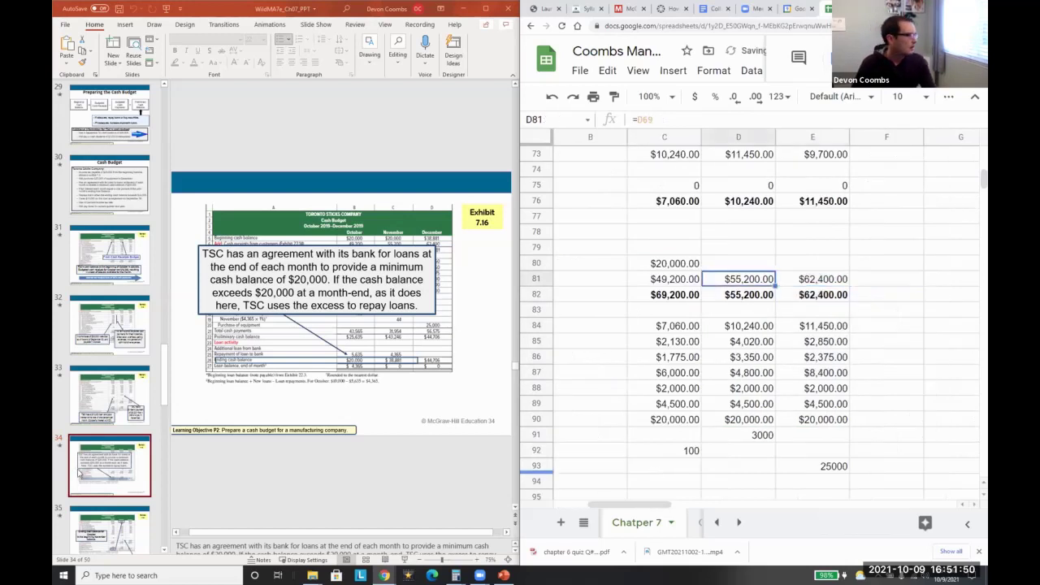
pyautogui.click(110, 463)
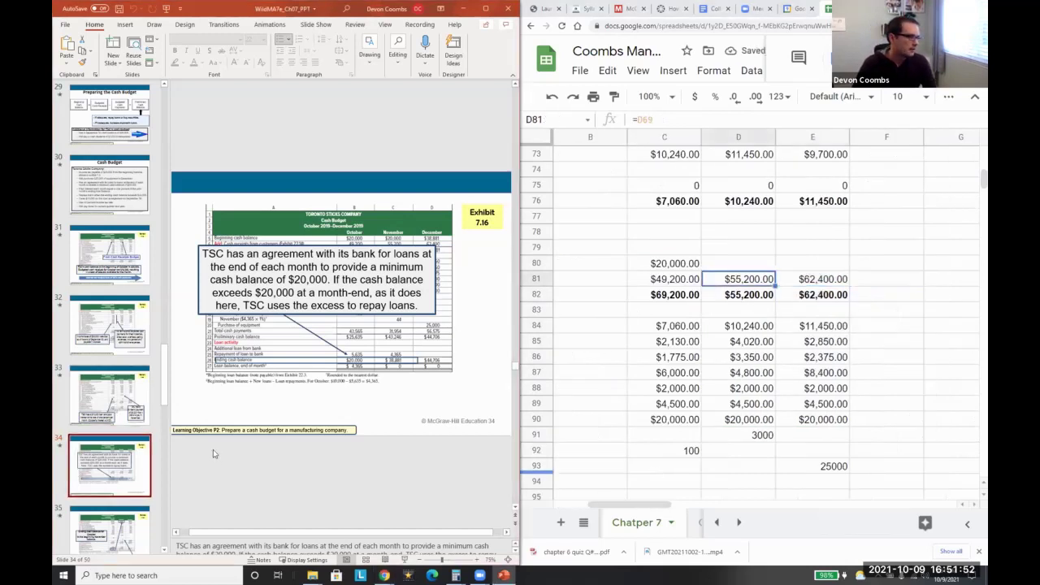
pyautogui.click(844, 357)
pyautogui.press('Left')
pyautogui.press('Left')
pyautogui.press('Left')
pyautogui.press('Left')
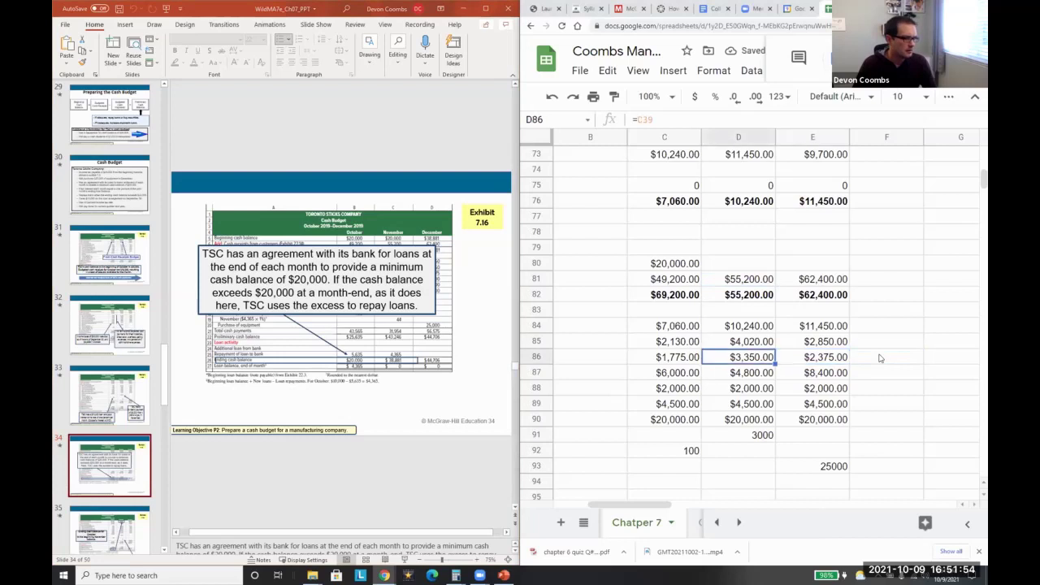
pyautogui.press('Down')
pyautogui.press('Down')
pyautogui.press('Down')
pyautogui.press('Down')
pyautogui.press('Down')
pyautogui.press('Down')
pyautogui.press('Down')
pyautogui.press('Right')
pyautogui.press('Right')
pyautogui.press('Right')
pyautogui.press('Right')
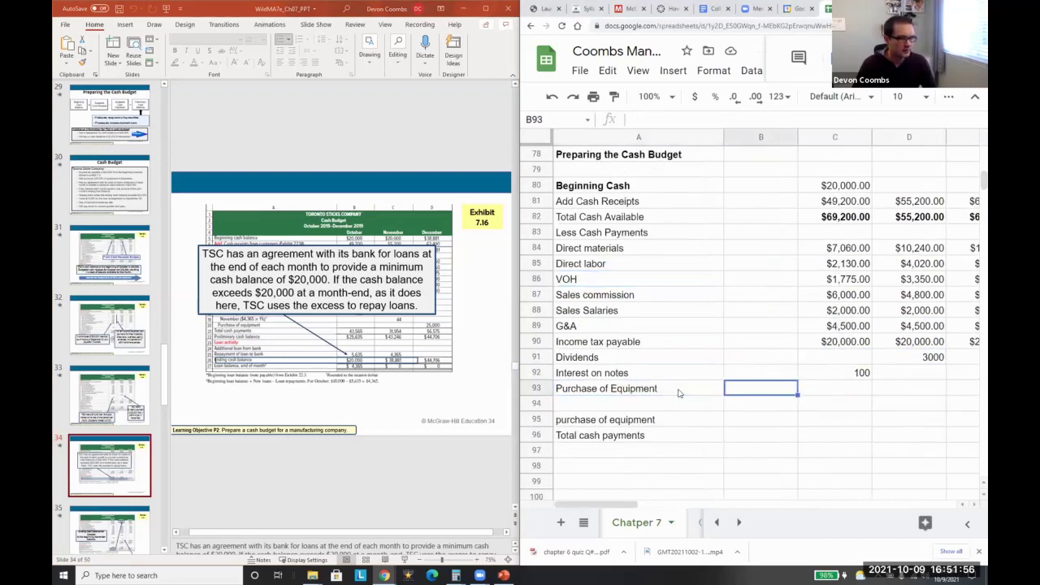
pyautogui.press('Left')
pyautogui.press('Left')
pyautogui.press('Left')
pyautogui.press('Left')
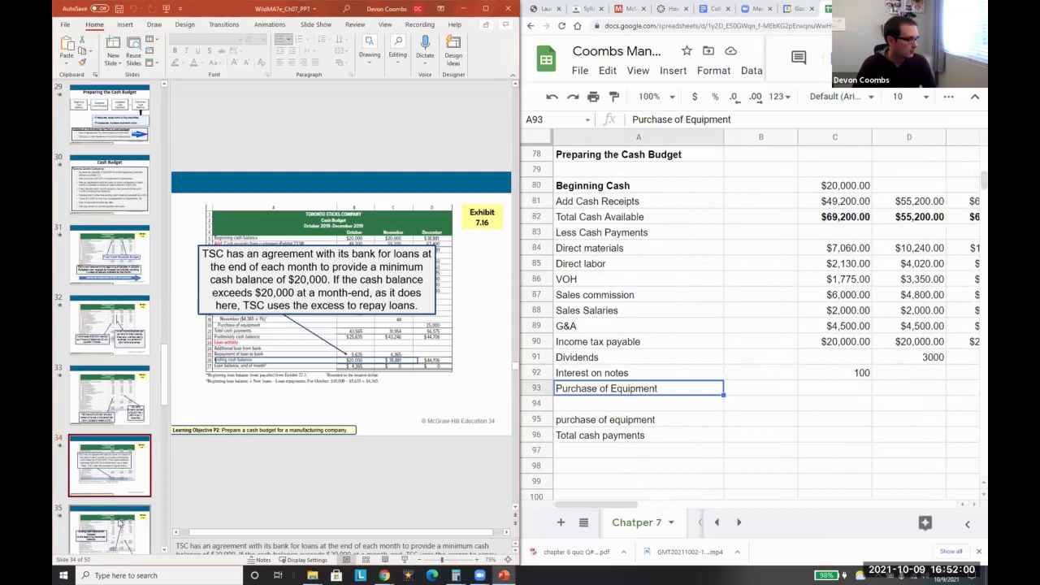
# Step: Review slides 35 and 36 on November's beginning cash and the equipment purchase, and locate November's Beginning Cash cell D80
pyautogui.click(122, 524)
pyautogui.scroll(-2, 120, 504)
pyautogui.scroll(-1, 119, 504)
pyautogui.click(114, 402)
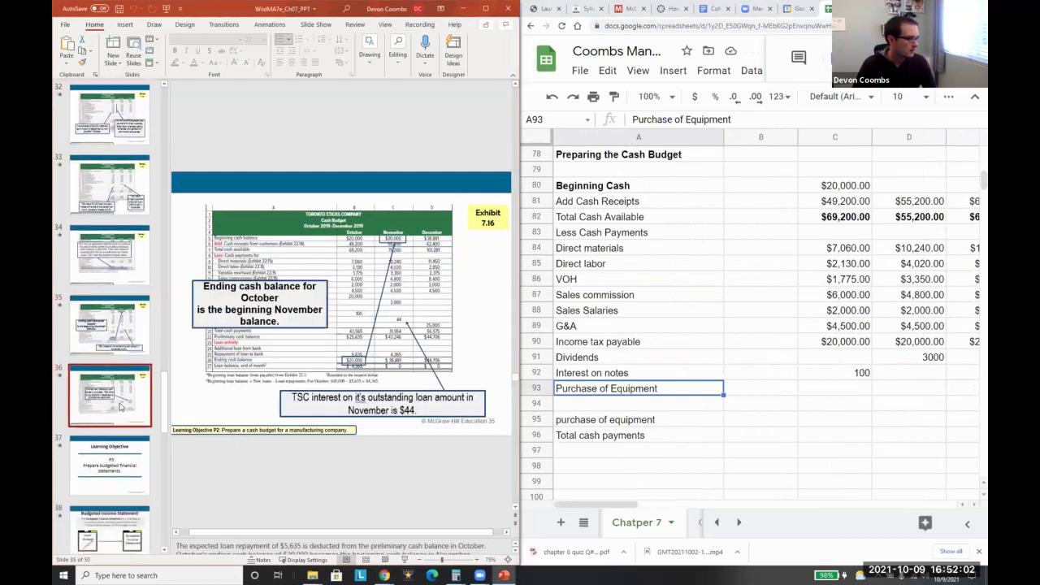
pyautogui.click(830, 282)
pyautogui.scroll(1, 829, 285)
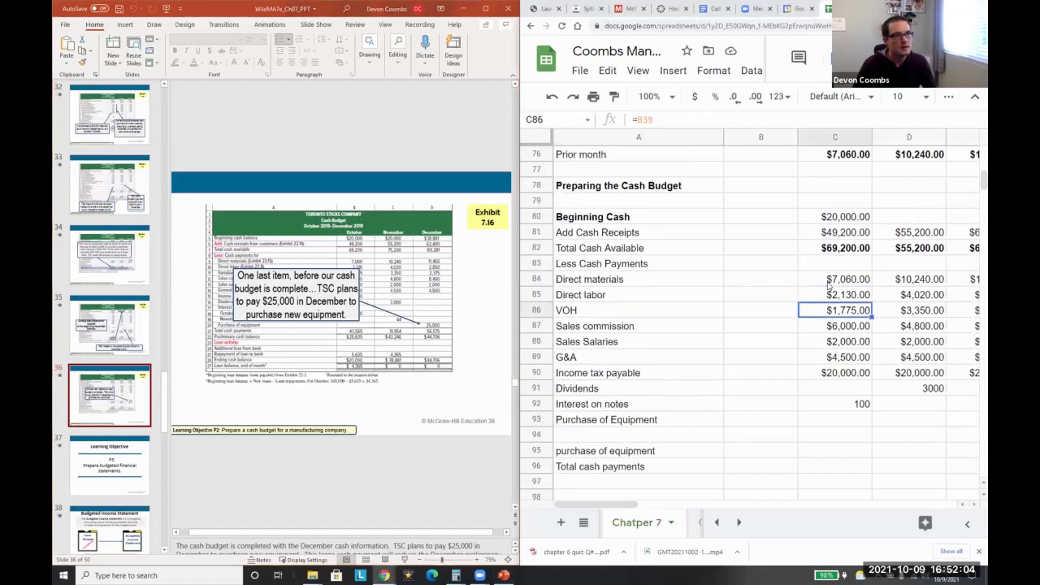
pyautogui.click(875, 217)
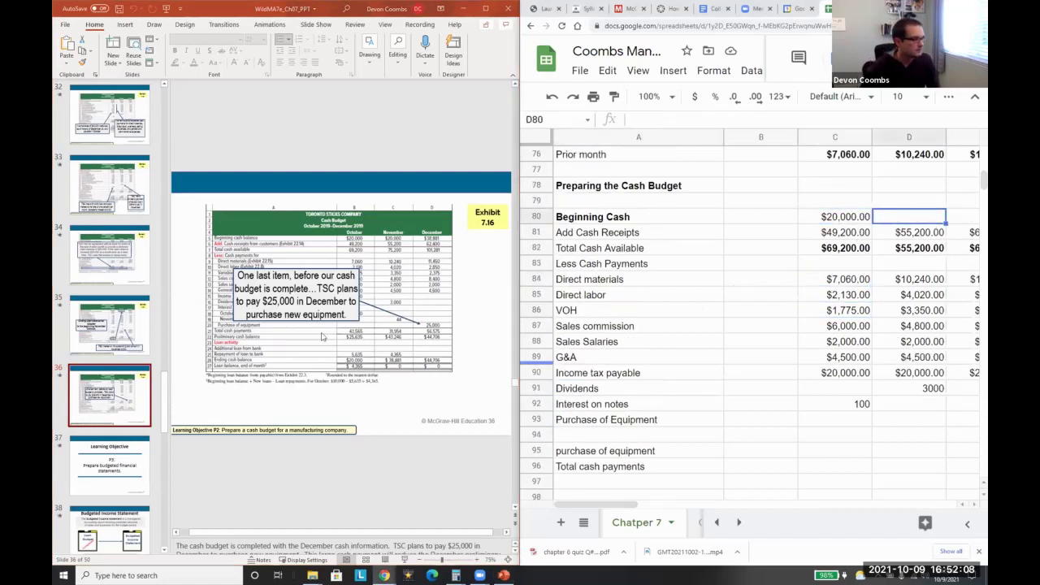
# Step: Delete the duplicate purchase of equipment label in A95 and move the Total cash payments label from A96 to A94
pyautogui.click(856, 419)
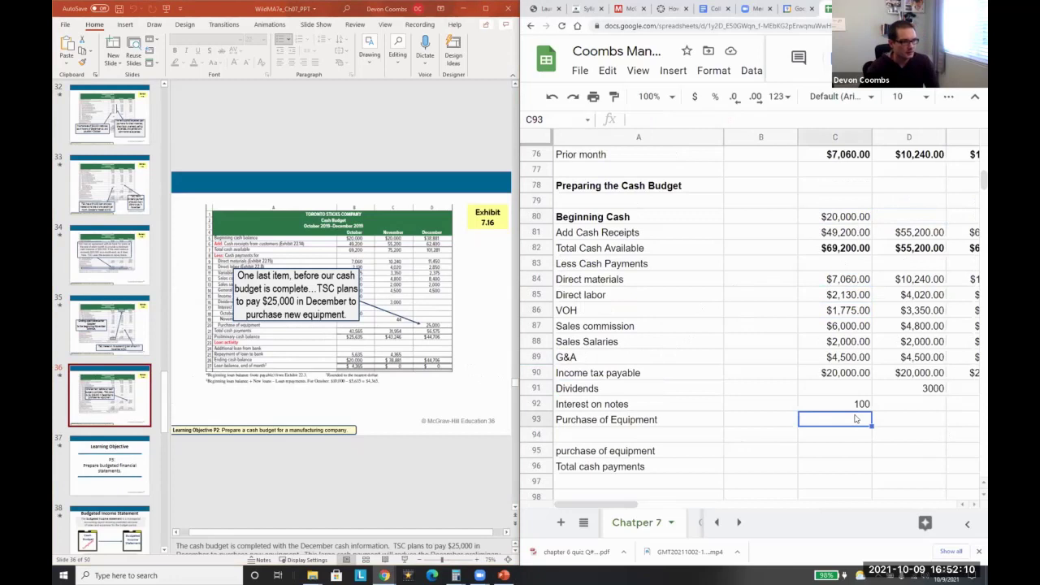
pyautogui.press('Down')
pyautogui.press('Left')
pyautogui.press('Left')
pyautogui.press('Down')
pyautogui.press('Delete')
pyautogui.press('Down')
pyautogui.hotkey('ctrl', 'x')
pyautogui.press('Up')
pyautogui.press('Up')
pyautogui.hotkey('ctrl', 'v')
# Step: Total October's cash payments in C94 with =sum(C84:C92)
pyautogui.press('Right')
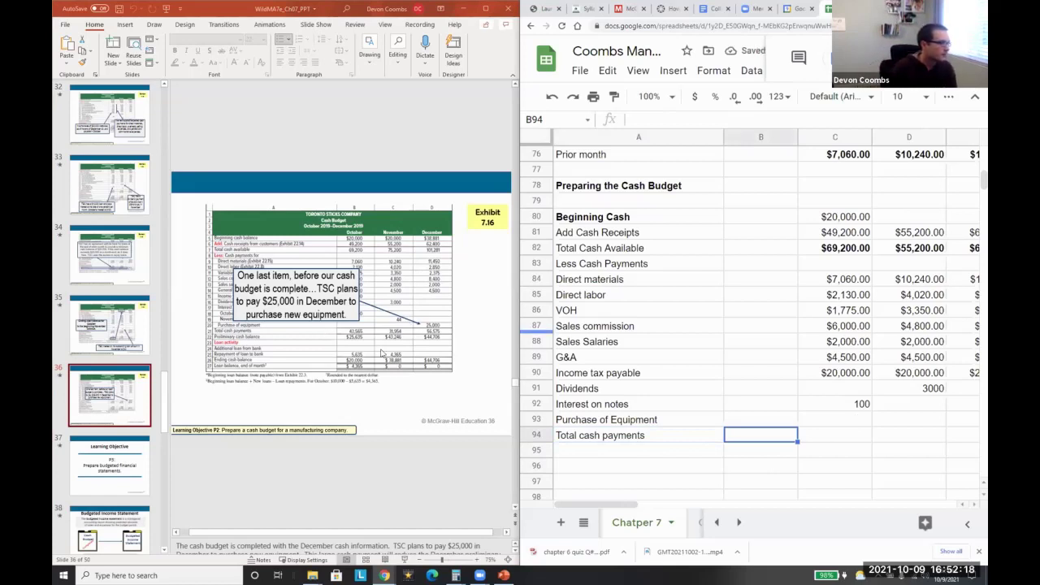
pyautogui.press('Right')
pyautogui.write('=sum(')
pyautogui.press('Up')
pyautogui.press('Up')
pyautogui.hotkey('shift', 'Up')
pyautogui.hotkey('shift', 'Up')
pyautogui.hotkey('shift', 'Up')
pyautogui.hotkey('shift', 'Up')
pyautogui.hotkey('shift', 'Up')
pyautogui.hotkey('shift', 'Up')
pyautogui.hotkey('shift', 'Up')
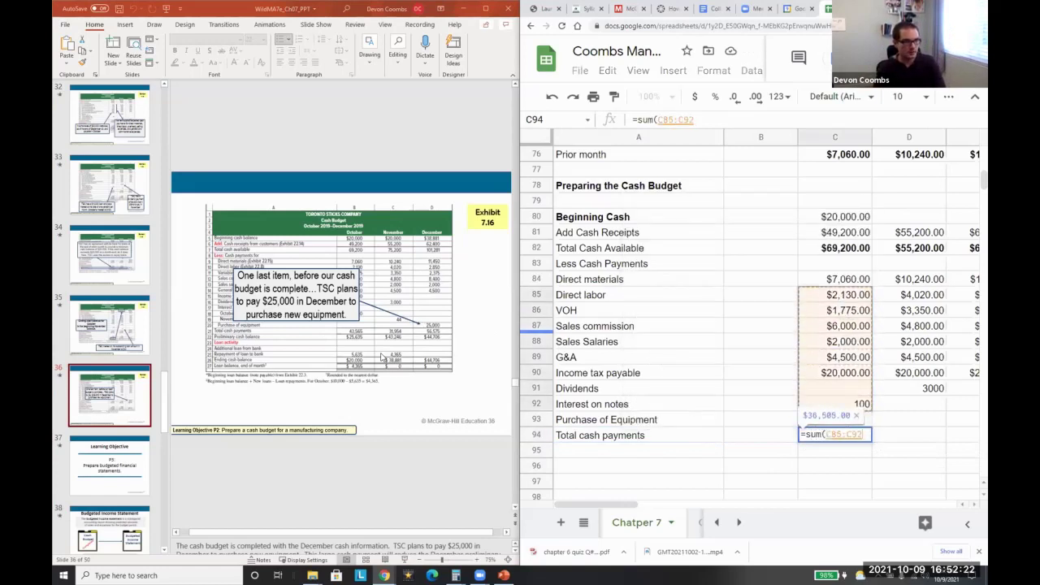
pyautogui.hotkey('shift', 'Up')
pyautogui.press('Return')
pyautogui.press('Up')
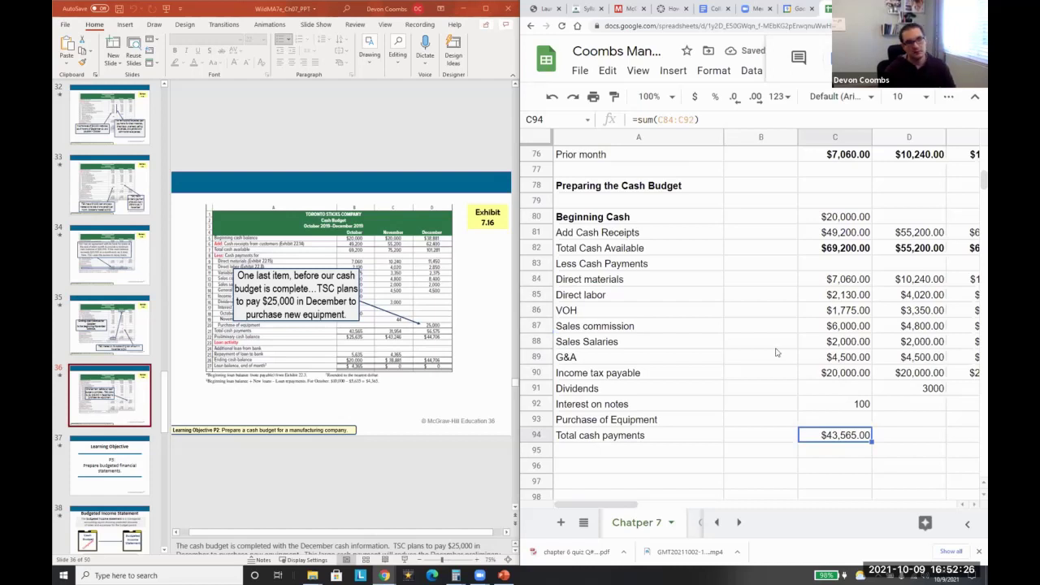
# Step: Format October's cash payment amounts in C84:C94 as currency
pyautogui.hotkey('shift', 'Up')
pyautogui.hotkey('shift', 'Up')
pyautogui.hotkey('shift', 'Up')
pyautogui.hotkey('shift', 'Up')
pyautogui.hotkey('shift', 'Up')
pyautogui.hotkey('shift', 'Up')
pyautogui.hotkey('shift', 'Up')
pyautogui.hotkey('shift', 'Up')
pyautogui.hotkey('shift', 'Up')
pyautogui.hotkey('shift', 'Up')
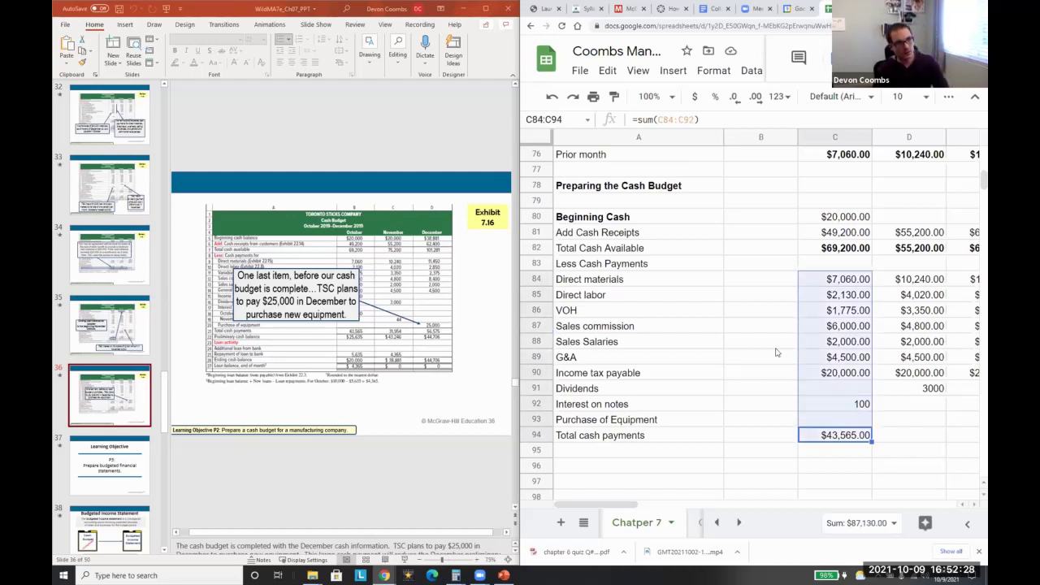
pyautogui.click(694, 96)
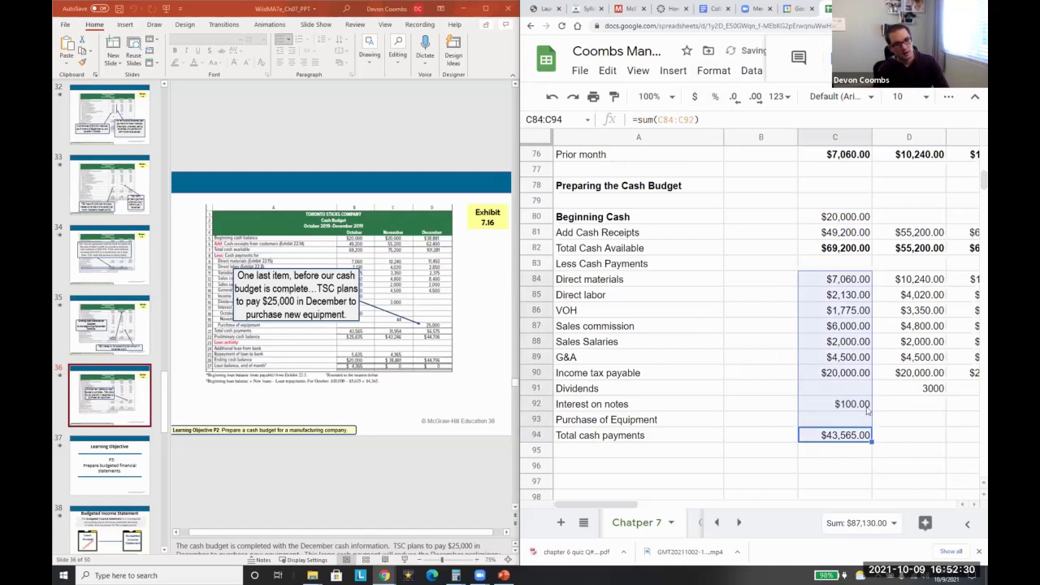
pyautogui.click(867, 407)
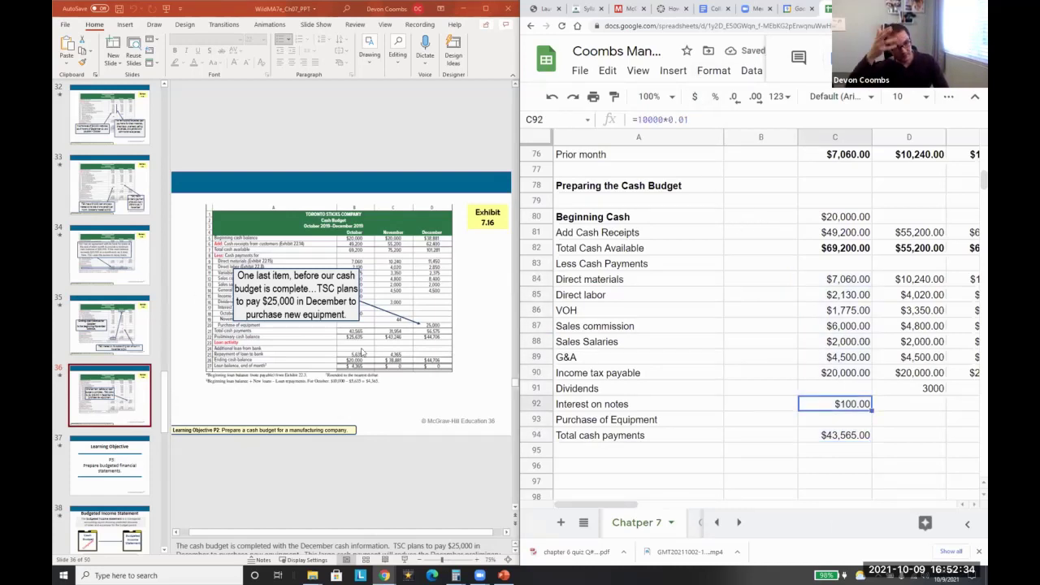
pyautogui.click(810, 282)
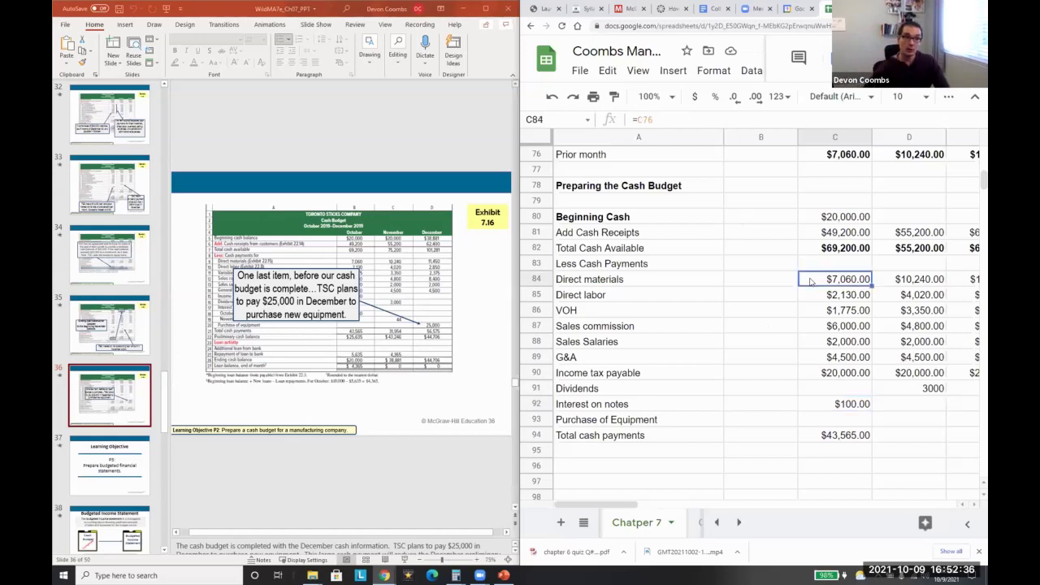
pyautogui.press('Left')
pyautogui.press('Left')
pyautogui.press('Down')
pyautogui.press('Up')
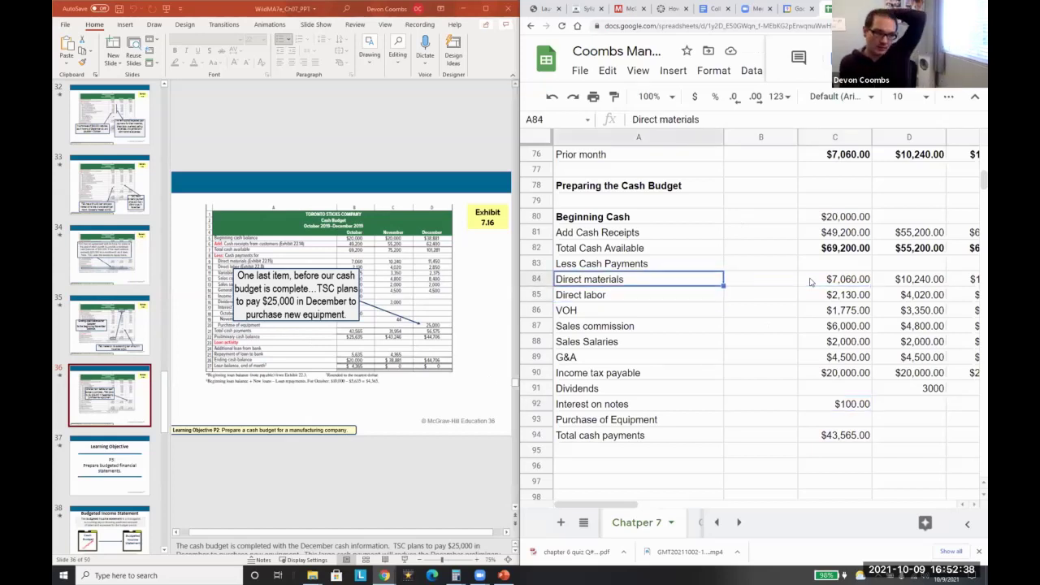
# Step: Review the cash budget rows from beginning cash through each payment item to total cash payments
pyautogui.press('Up')
pyautogui.press('Down')
pyautogui.press('Down')
pyautogui.press('Down')
pyautogui.press('Down')
pyautogui.press('Down')
pyautogui.press('Down')
pyautogui.press('Down')
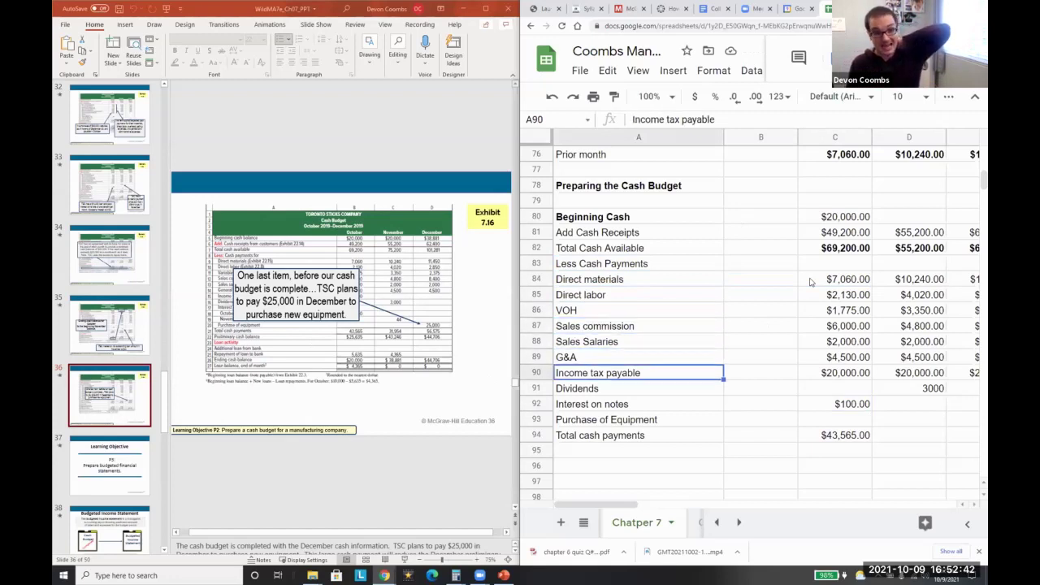
pyautogui.press('Down')
pyautogui.press('Down')
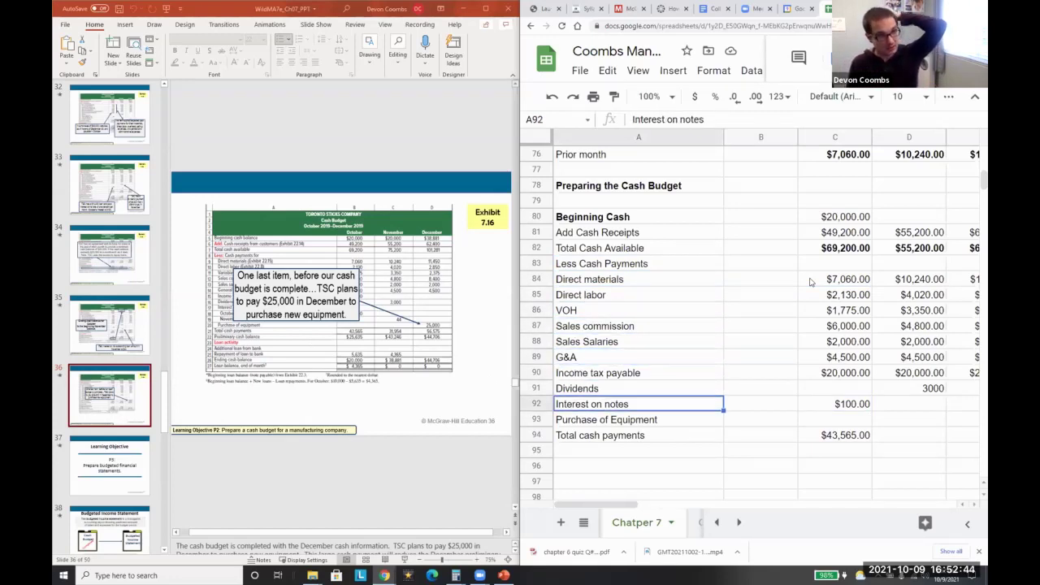
pyautogui.press('Right')
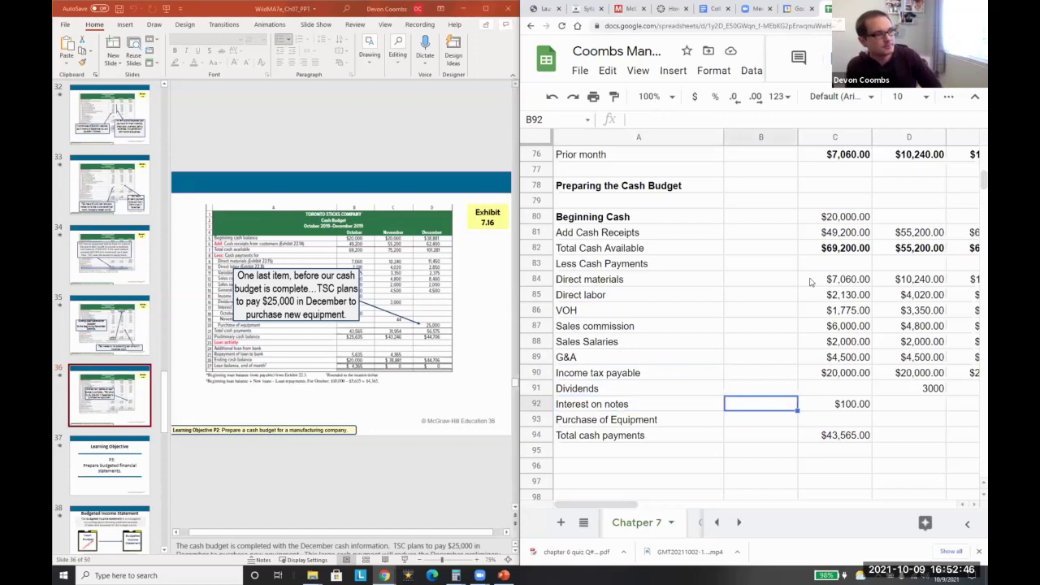
pyautogui.press('Up')
pyautogui.press('Up')
pyautogui.press('Up')
pyautogui.press('Up')
pyautogui.press('Up')
pyautogui.press('Up')
pyautogui.press('Up')
pyautogui.press('Up')
pyautogui.press('Up')
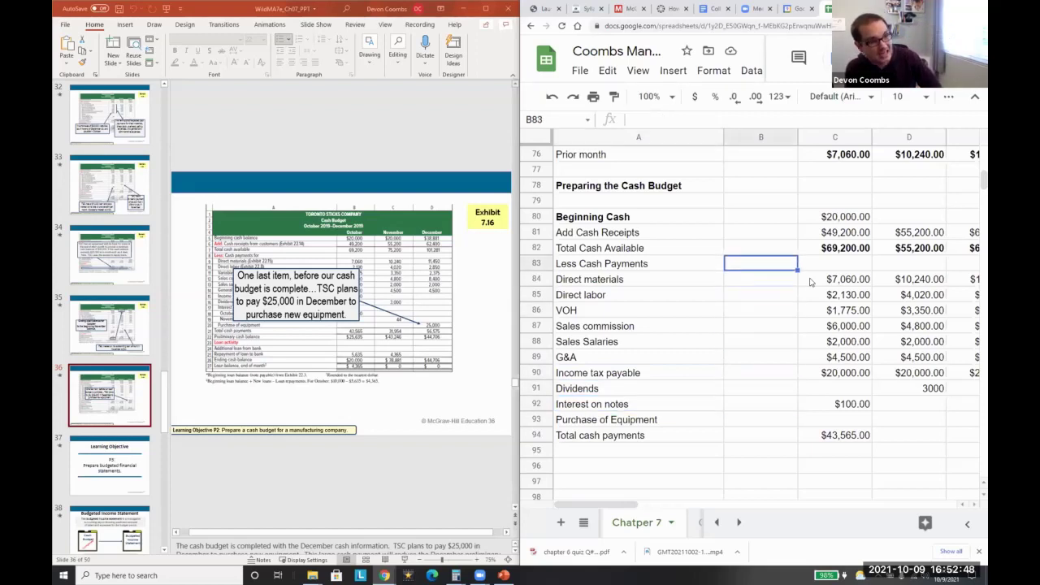
pyautogui.press('Left')
pyautogui.press('Up')
pyautogui.press('Up')
pyautogui.press('Up')
pyautogui.press('Down')
pyautogui.press('Down')
pyautogui.press('Down')
pyautogui.press('Down')
pyautogui.press('Down')
pyautogui.press('Down')
pyautogui.press('Down')
pyautogui.press('Down')
pyautogui.press('Down')
pyautogui.press('Down')
pyautogui.press('Down')
pyautogui.press('Down')
pyautogui.press('Down')
pyautogui.press('Down')
pyautogui.press('Down')
pyautogui.press('Down')
pyautogui.press('Down')
pyautogui.press('Right')
pyautogui.press('Up')
pyautogui.press('Up')
pyautogui.press('Left')
pyautogui.press('Down')
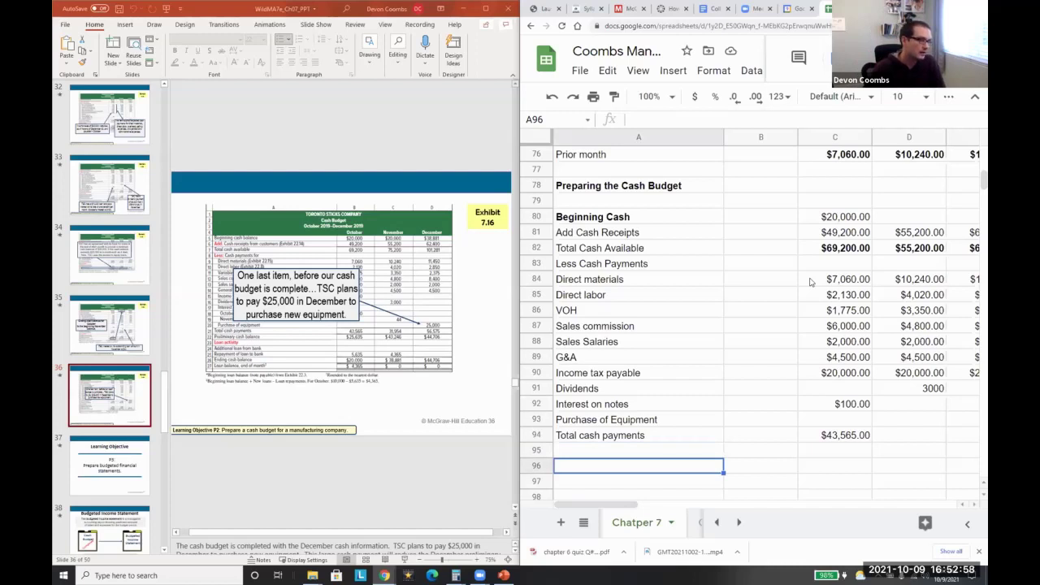
# Step: Add the label "Preliminary cash balance" in A95, below total cash payments
pyautogui.press('Up')
pyautogui.press('Up')
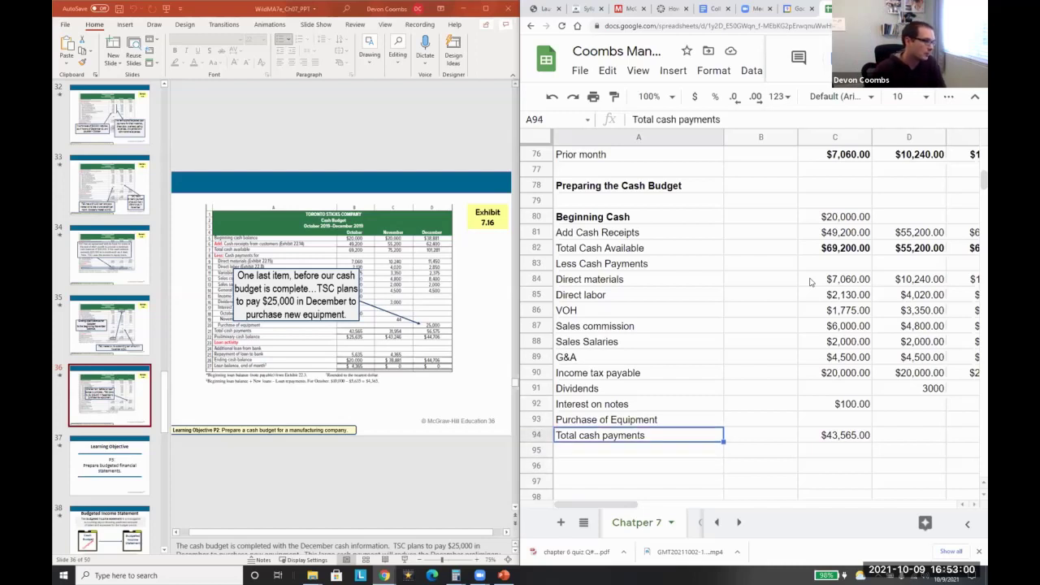
pyautogui.press('Down')
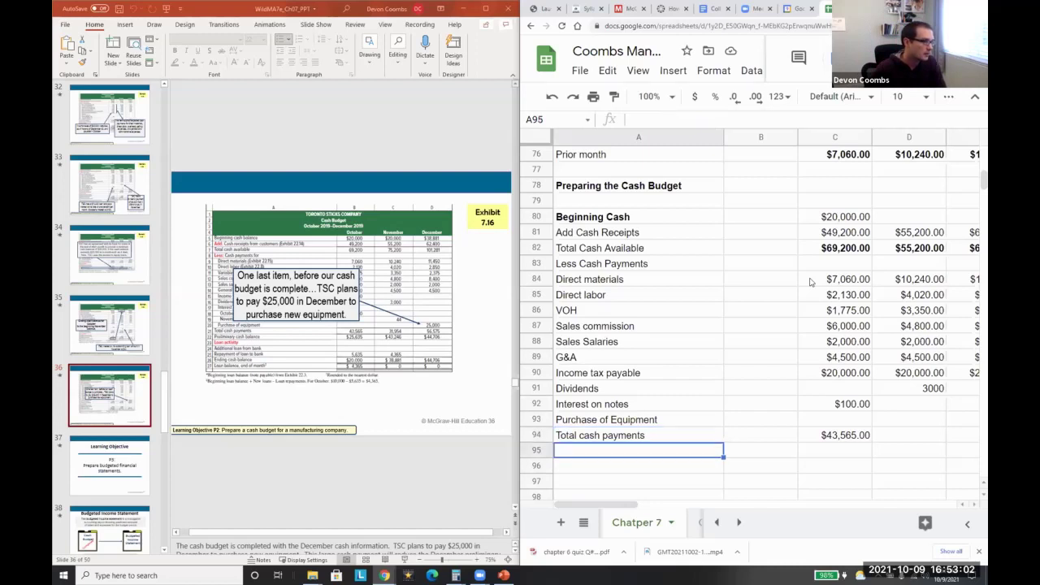
pyautogui.write('Pre')
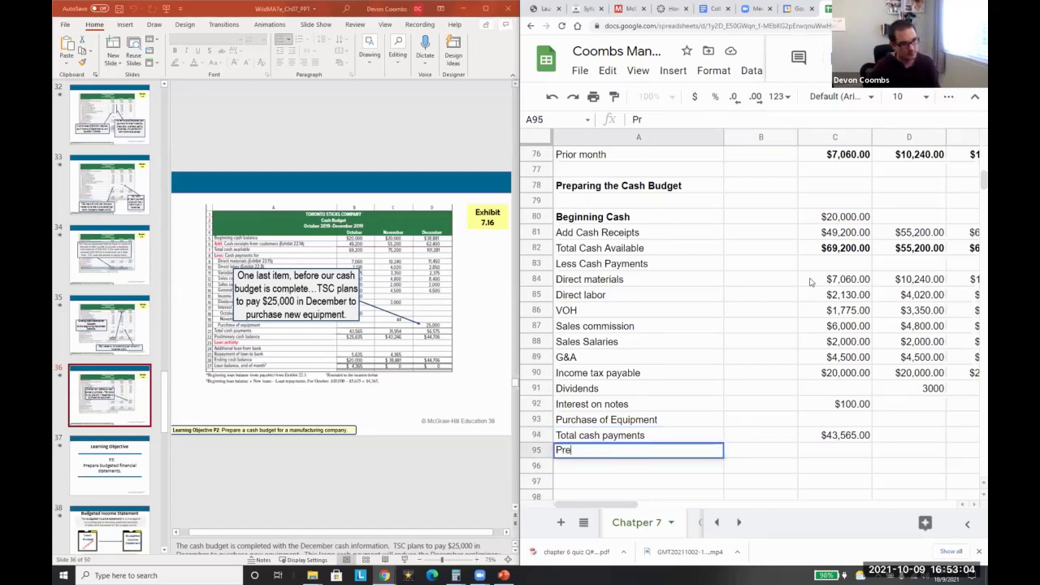
pyautogui.write('liminary cash balance')
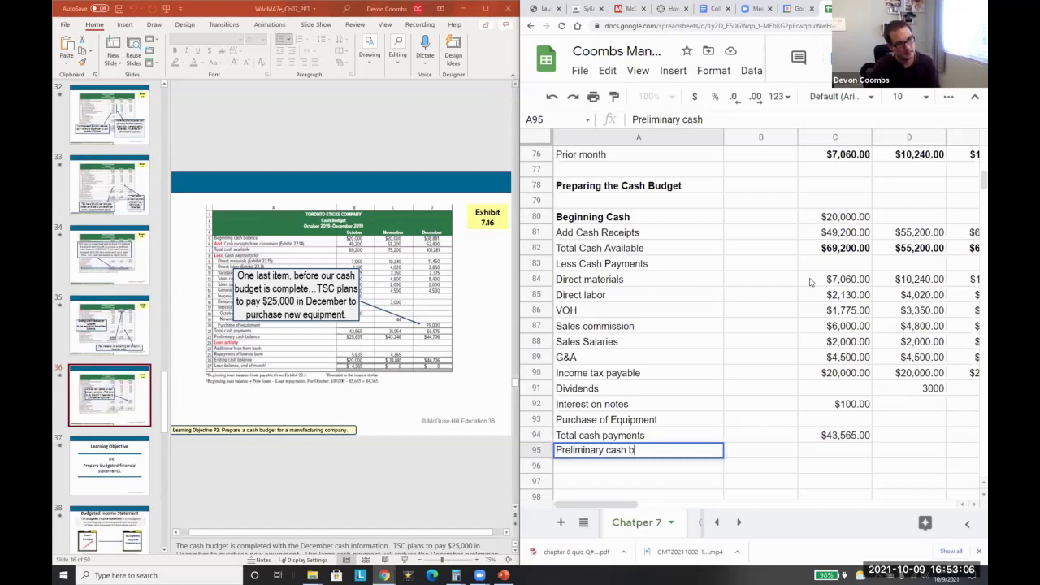
# Step: Calculate October's preliminary cash balance in C95 with =C82-C94 and make the amount bold
pyautogui.press('Tab')
pyautogui.press('Tab')
pyautogui.write('=')
pyautogui.press('Up')
pyautogui.press('Up')
pyautogui.press('Up')
pyautogui.press('Up')
pyautogui.press('Up')
pyautogui.press('Up')
pyautogui.press('Up')
pyautogui.press('Up')
pyautogui.press('Up')
pyautogui.press('Up')
pyautogui.press('Up')
pyautogui.press('Up')
pyautogui.press('Up')
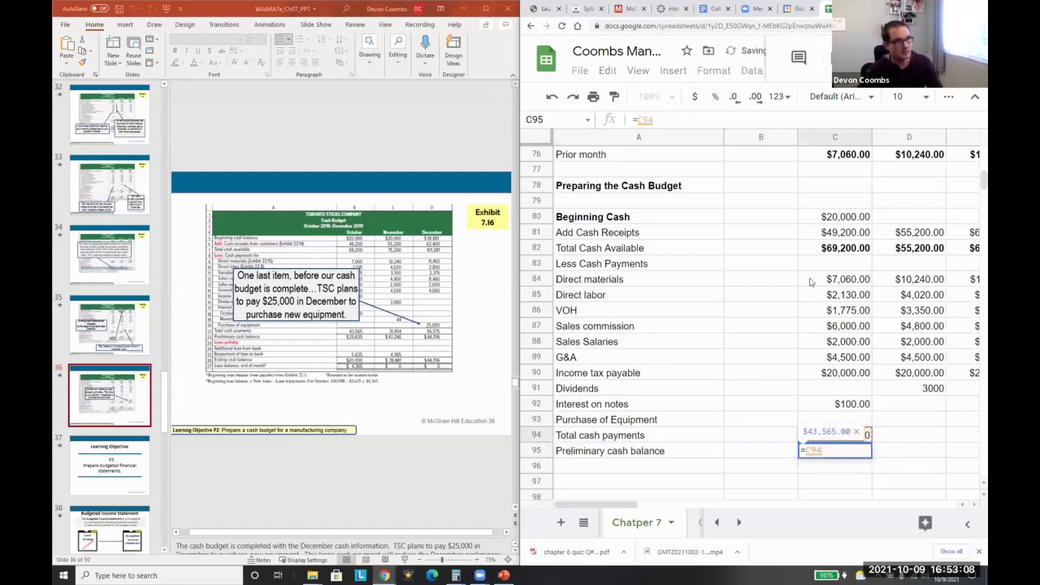
pyautogui.write('-')
pyautogui.press('Up')
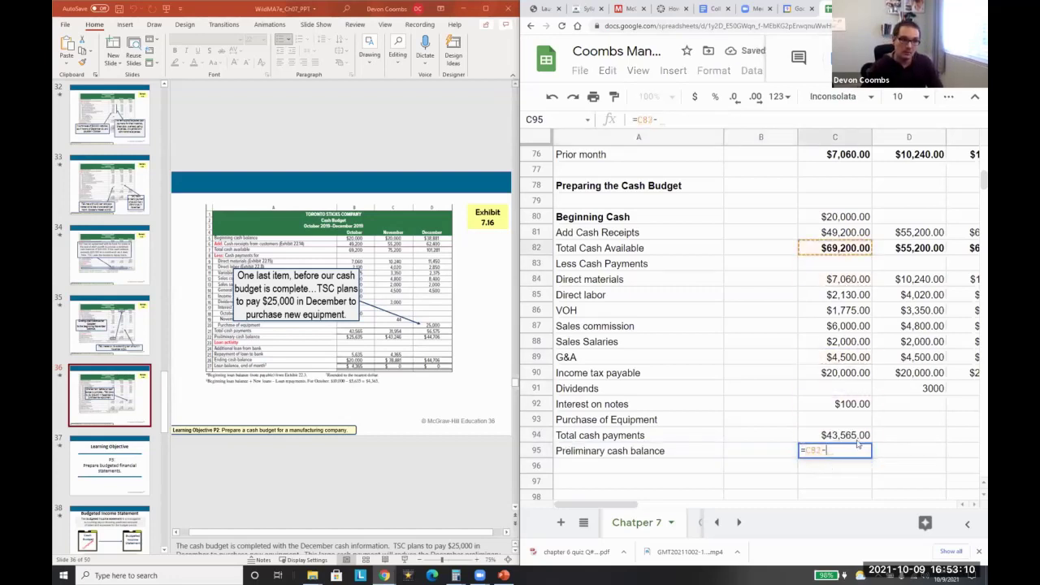
pyautogui.press('Return')
pyautogui.click(852, 451)
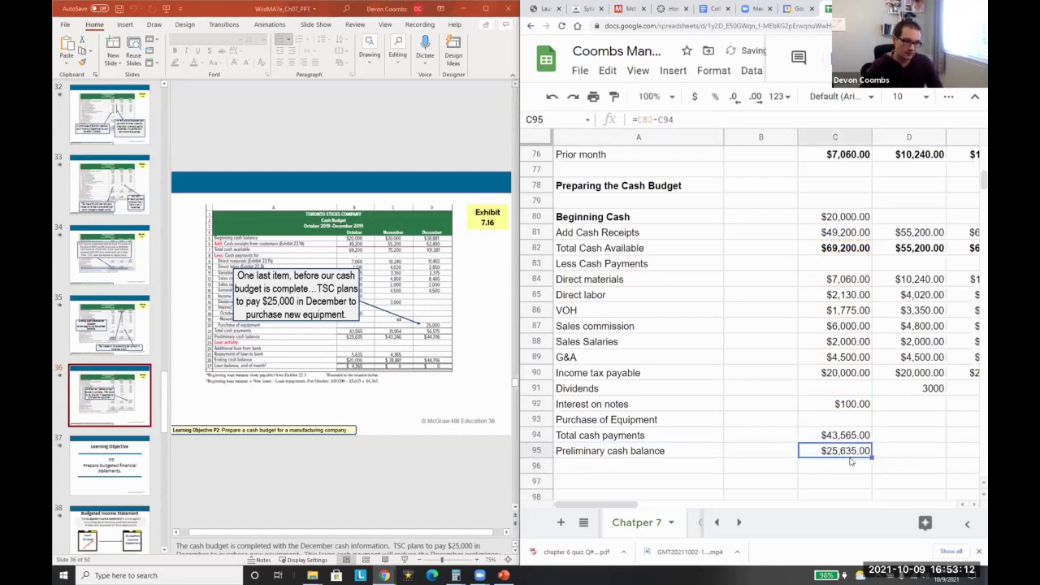
pyautogui.hotkey('ctrl', 'b')
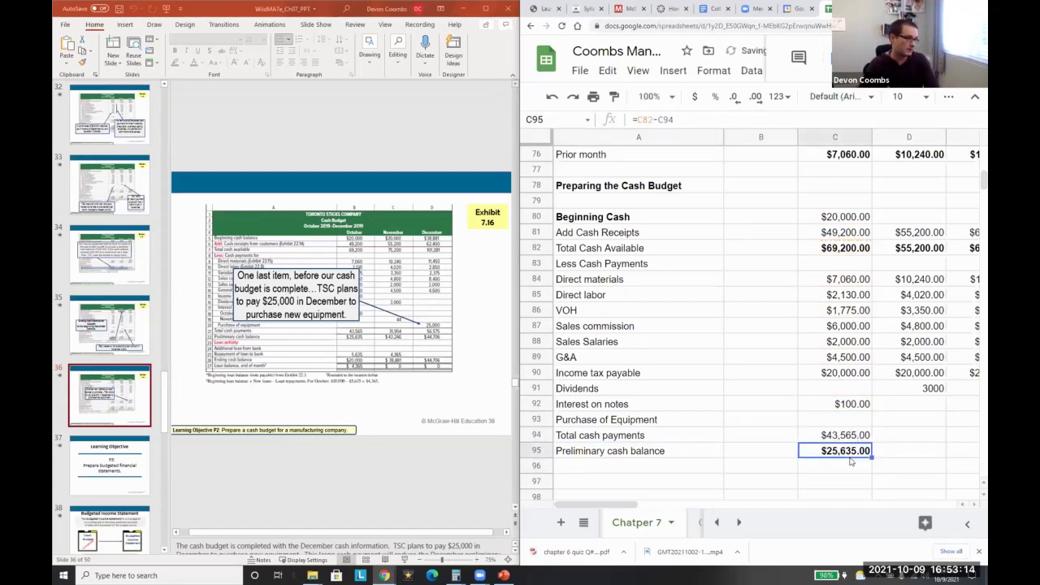
# Step: Label A96 "Ending cash balance" and enter 20000 for October in C96, formatted as currency
pyautogui.press('Down')
pyautogui.press('Left')
pyautogui.press('Left')
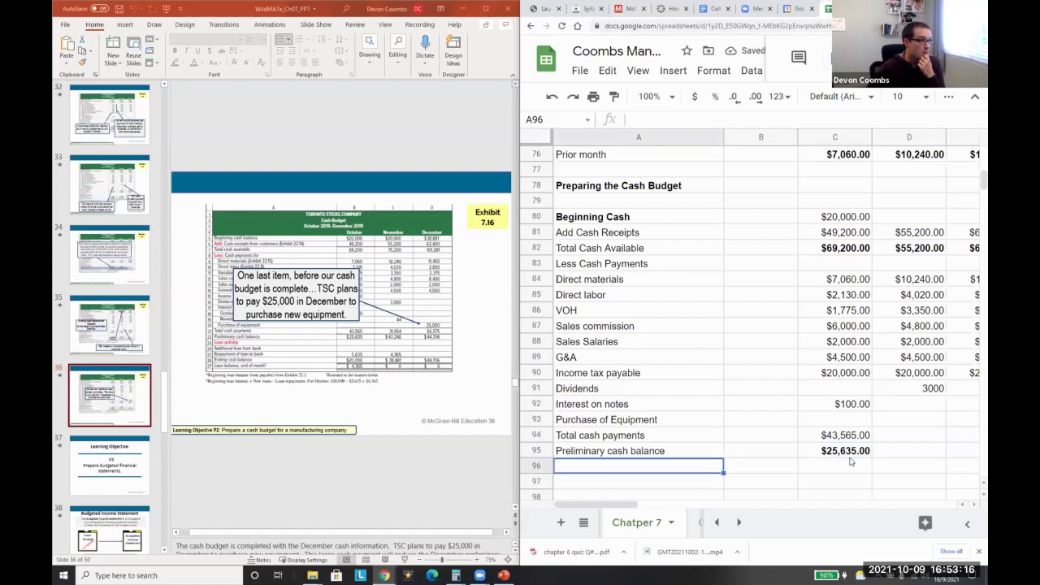
pyautogui.write('Ending cash ')
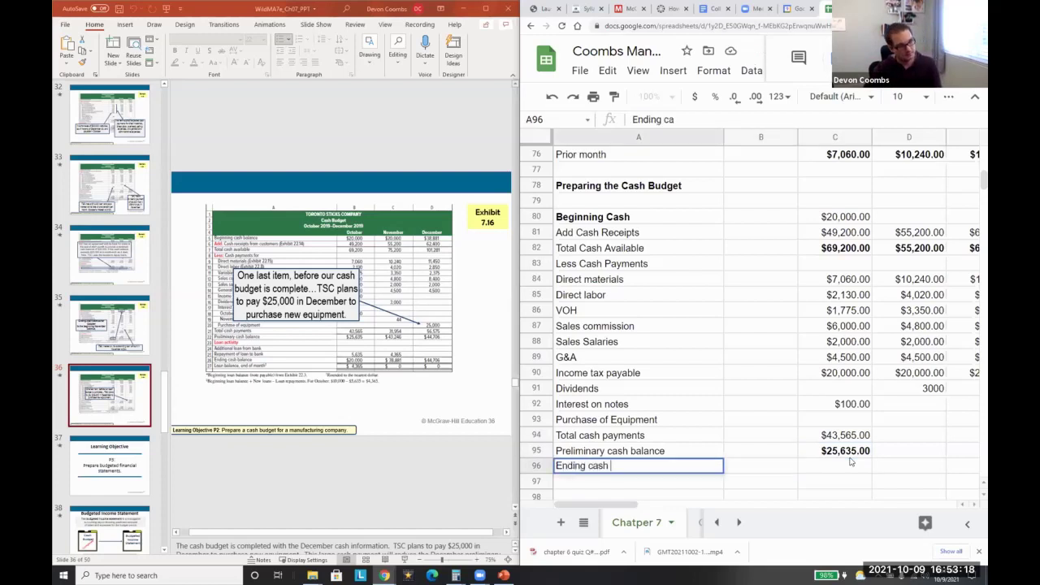
pyautogui.write('balance')
pyautogui.press('Tab')
pyautogui.press('Tab')
pyautogui.write('=C94')
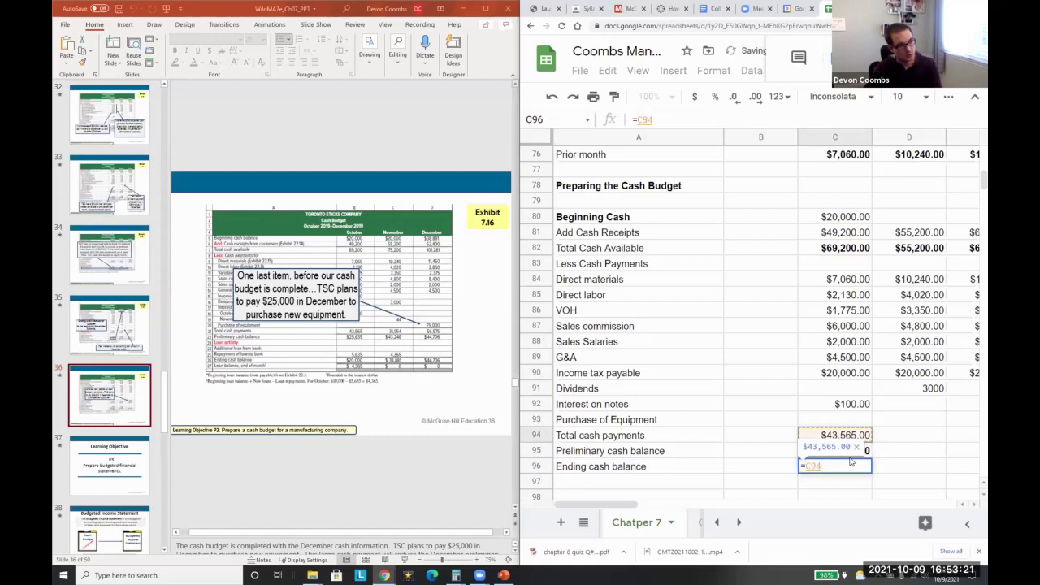
pyautogui.press('Escape')
pyautogui.write('20')
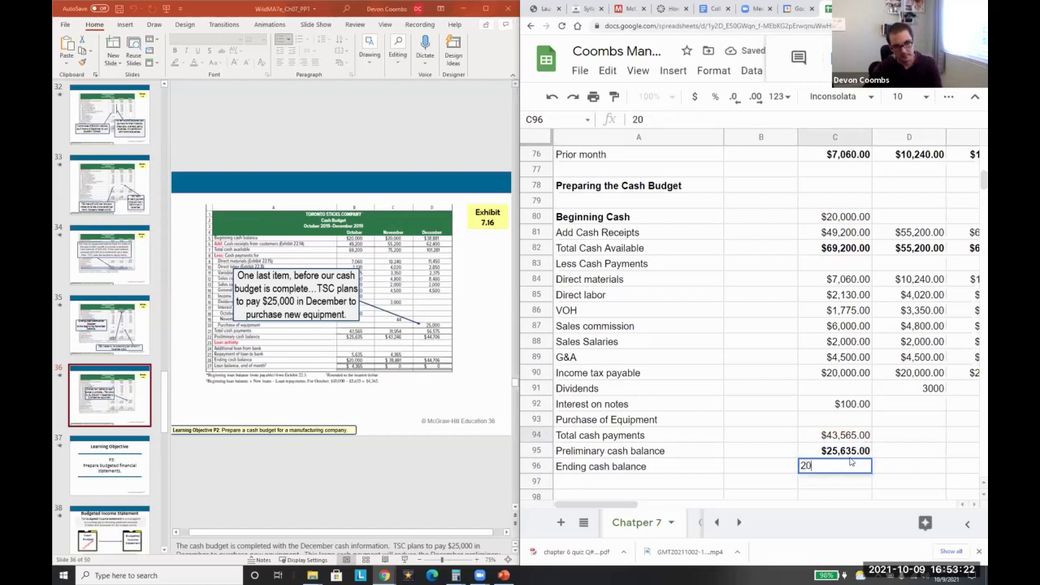
pyautogui.write('000')
pyautogui.press('Return')
pyautogui.press('Up')
pyautogui.press('Right')
pyautogui.press('Right')
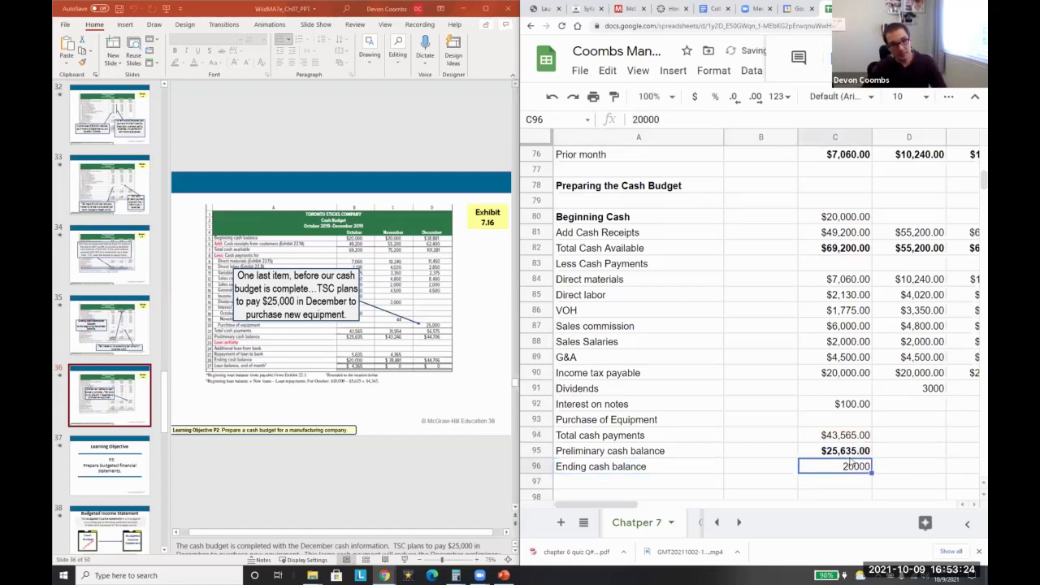
pyautogui.click(695, 96)
# Step: Label A97 "Loan balance" and calculate October's loan balance in C97 with =10000-(C95-C96)
pyautogui.press('Down')
pyautogui.press('Left')
pyautogui.press('Left')
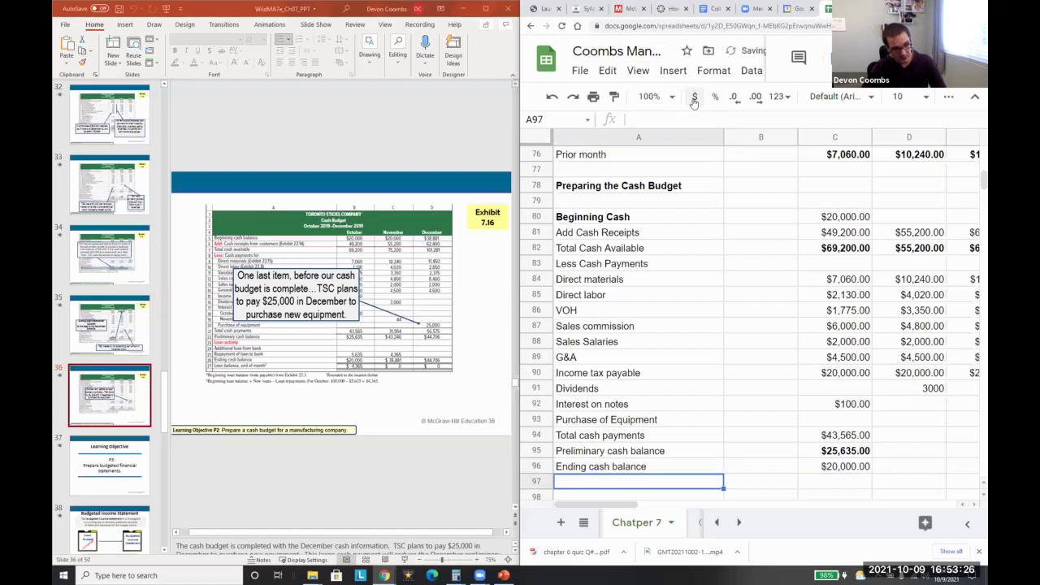
pyautogui.write('Loan balance')
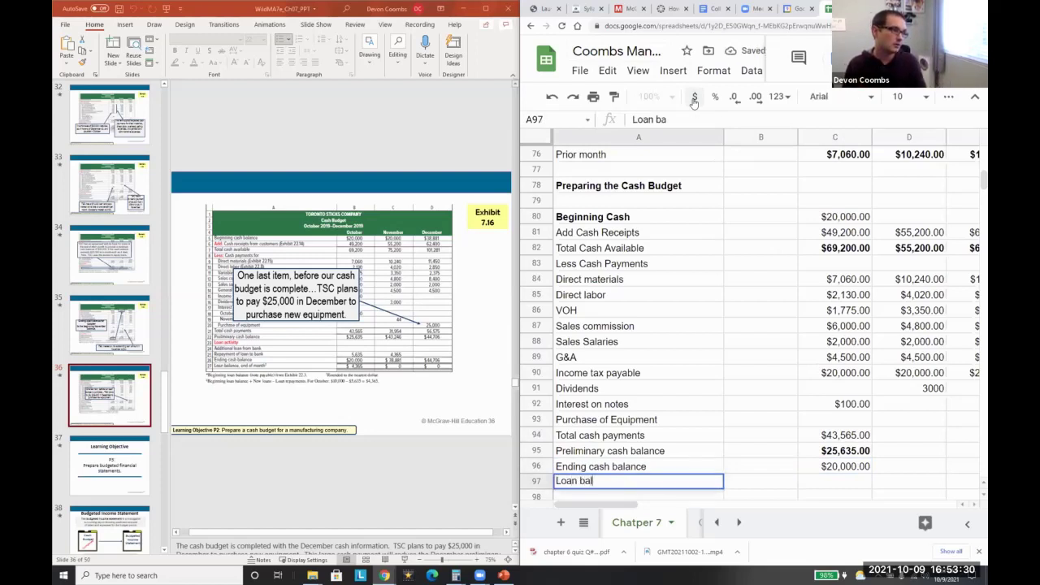
pyautogui.press('Tab')
pyautogui.press('Tab')
pyautogui.write('=10000-')
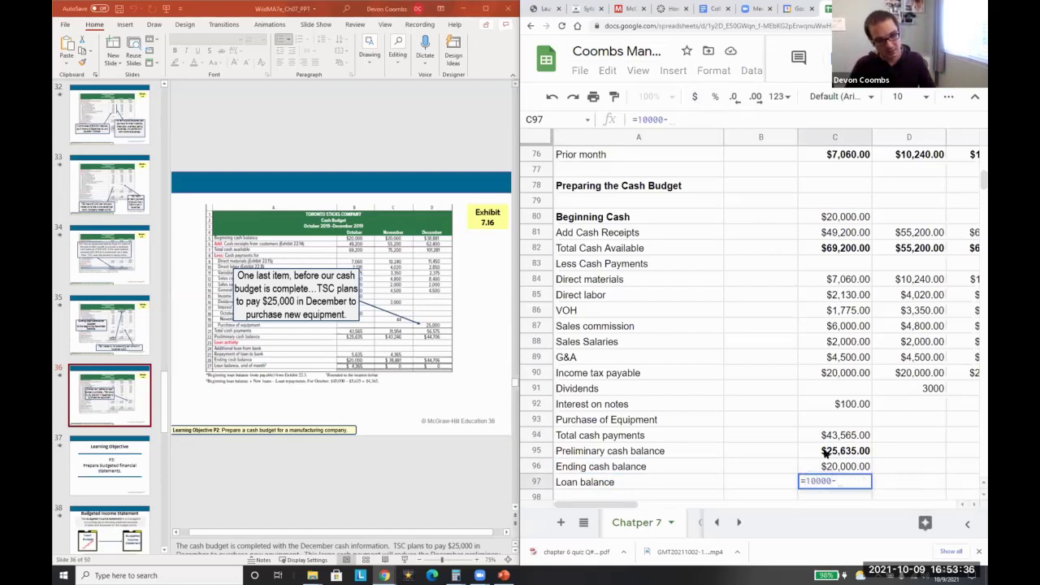
pyautogui.write('(')
pyautogui.click(825, 454)
pyautogui.write('-')
pyautogui.click(831, 466)
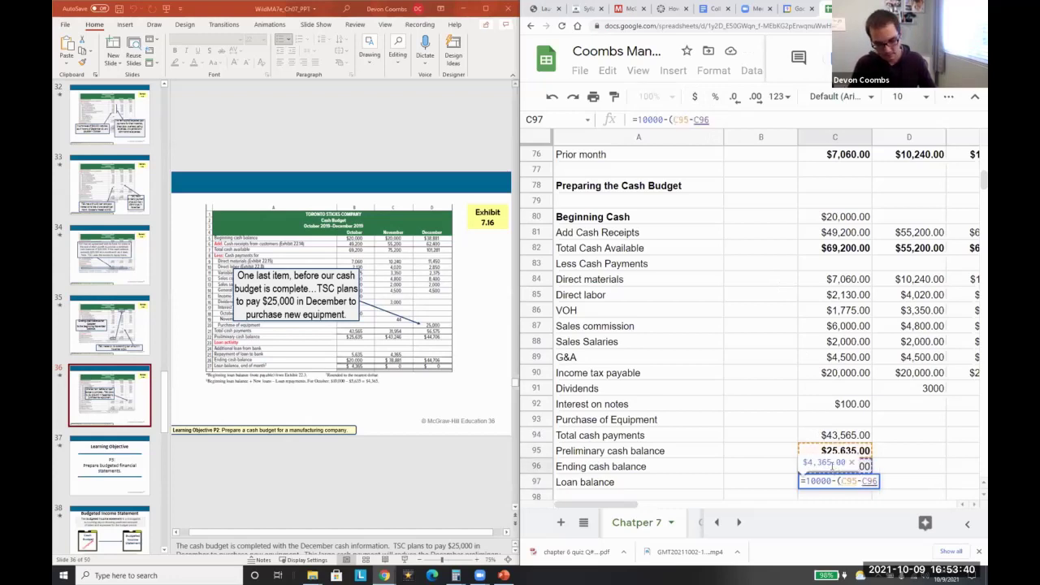
pyautogui.press('Return')
pyautogui.click(833, 468)
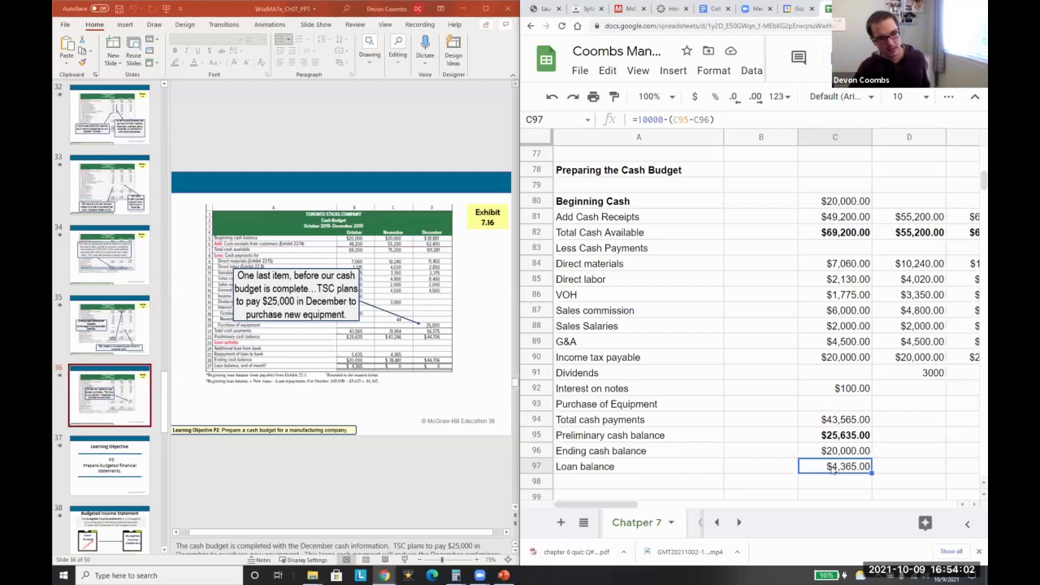
pyautogui.press('Left')
pyautogui.press('Right')
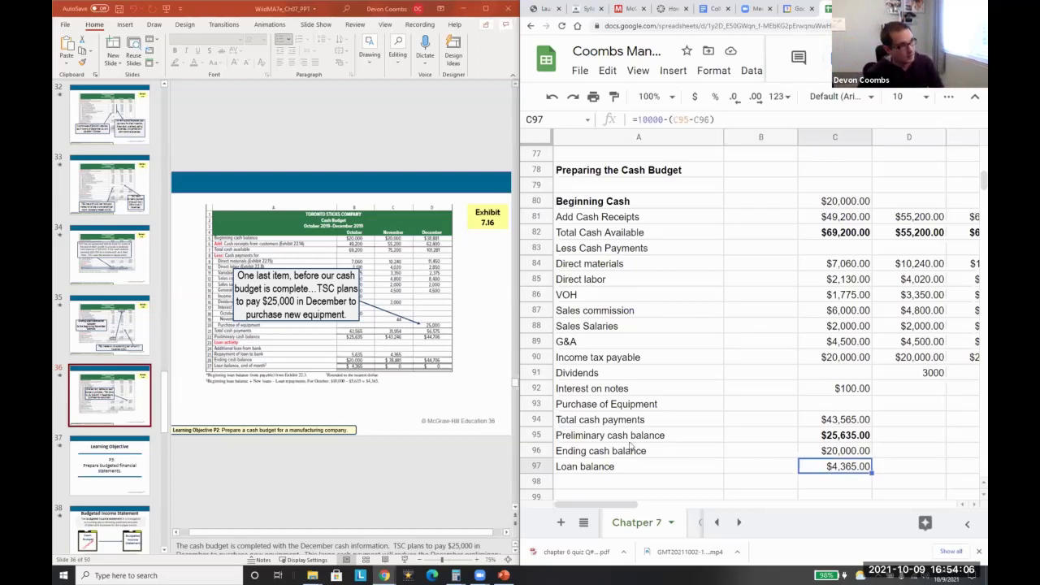
# Step: Enter 44 as November's interest on notes in D92
pyautogui.press('Up')
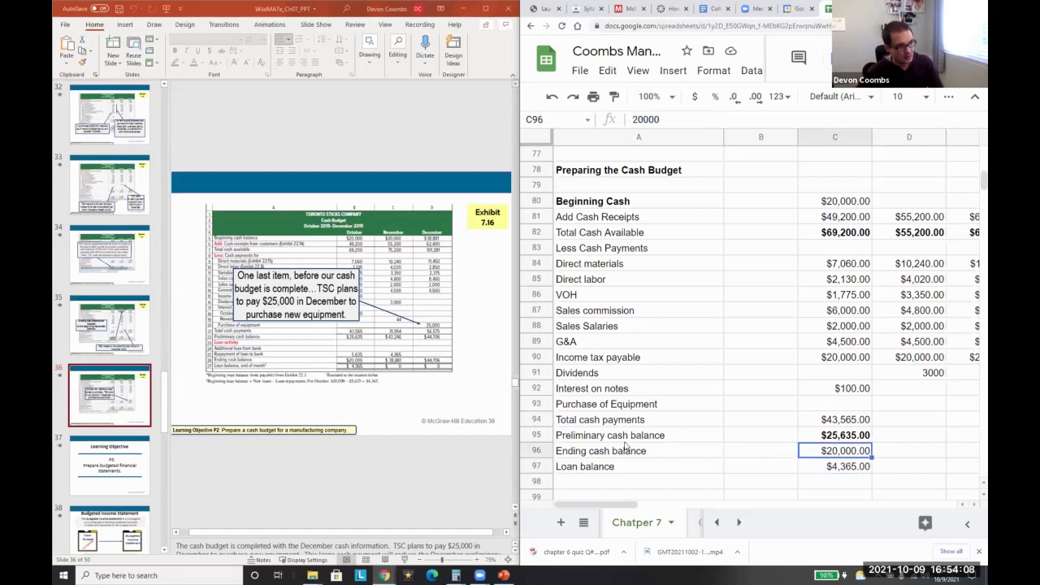
pyautogui.press('Right')
pyautogui.press('Up')
pyautogui.press('Up')
pyautogui.press('Up')
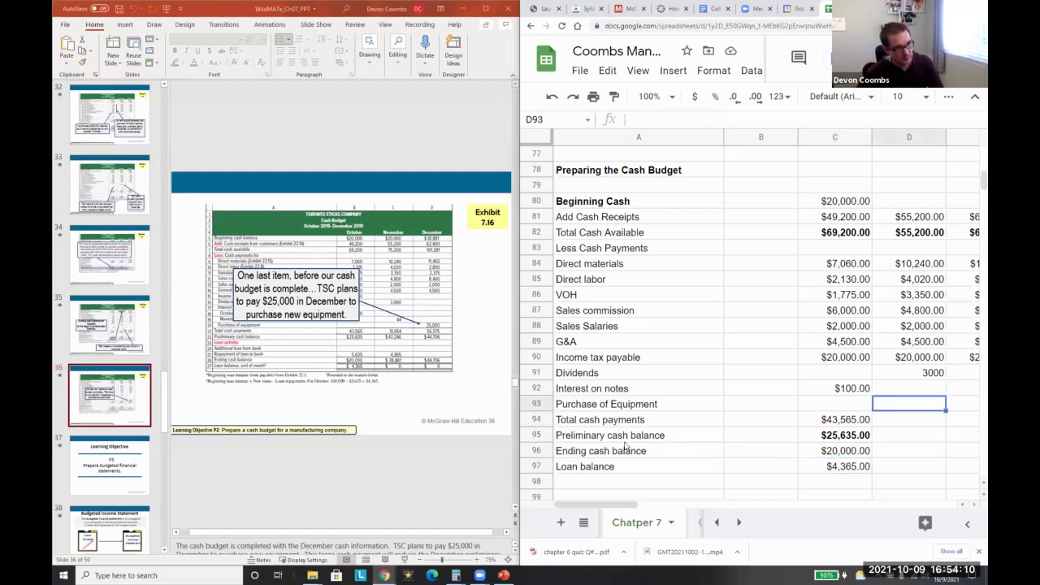
pyautogui.press('Up')
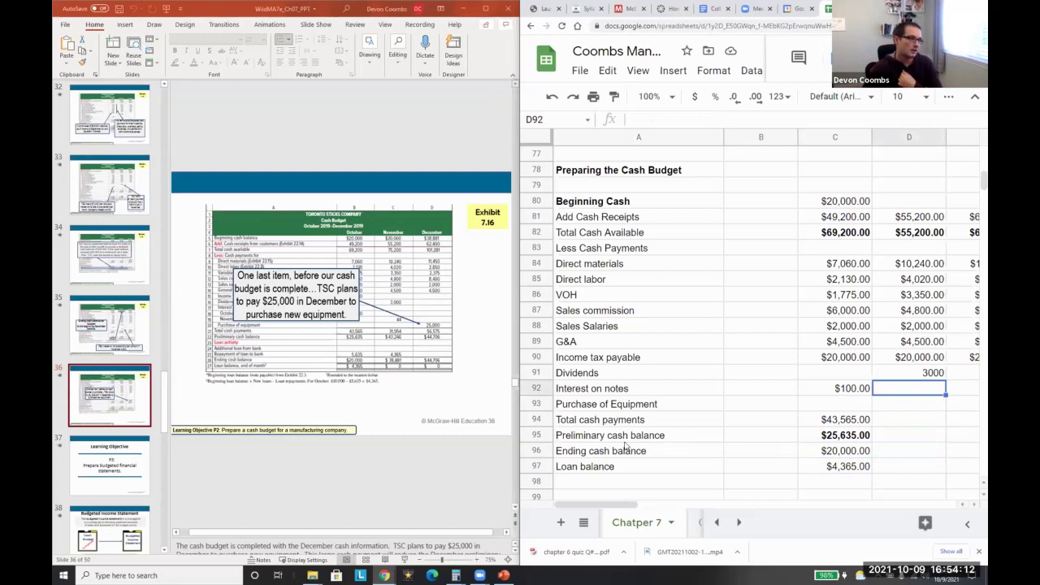
pyautogui.write('=')
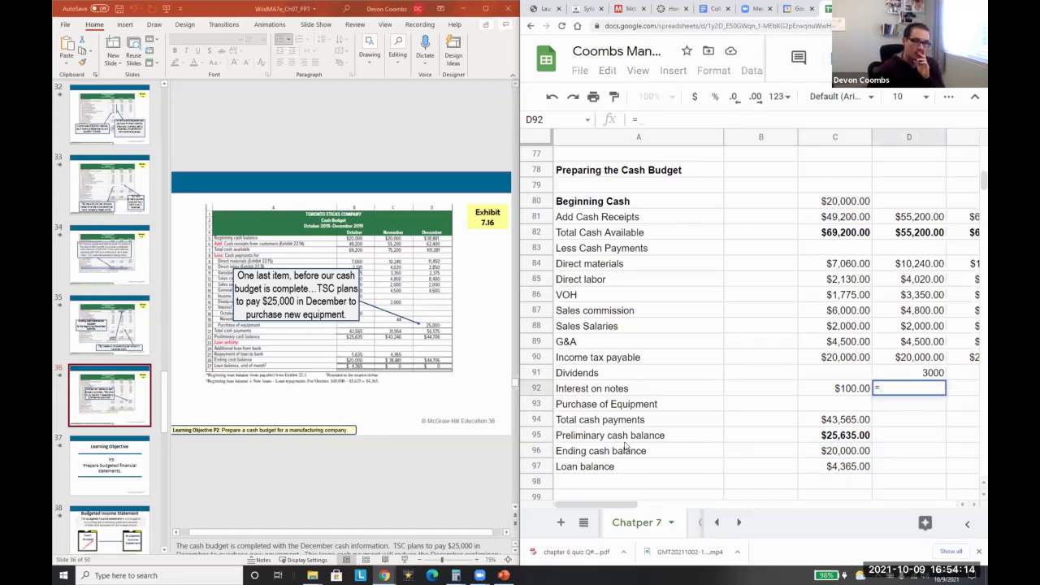
pyautogui.press('BackSpace')
pyautogui.write('44')
pyautogui.press('Return')
pyautogui.press('Up')
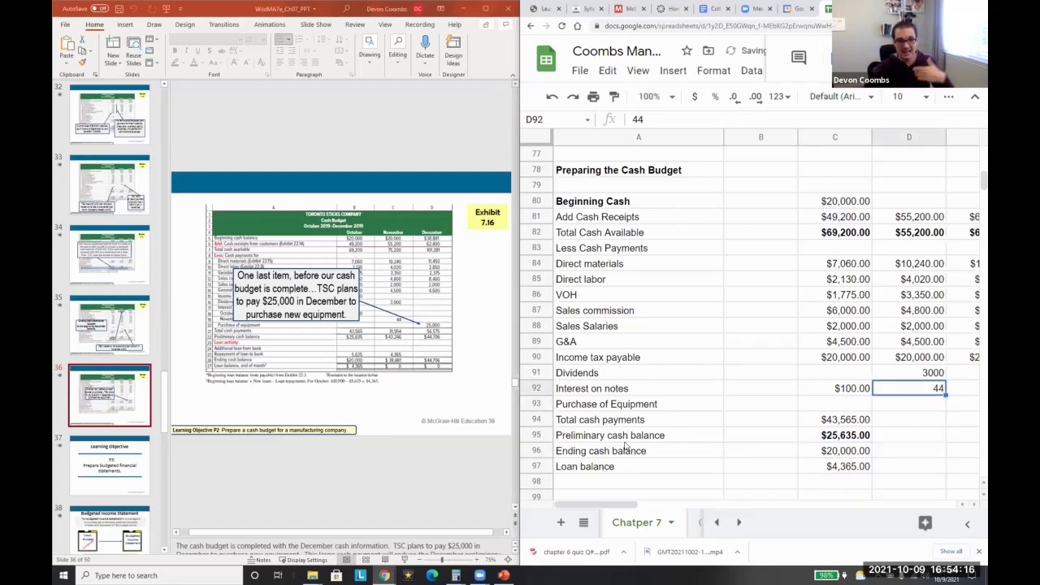
# Step: Try calculating November's interest on notes in D92 with =C97*.1
pyautogui.write('=')
pyautogui.press('Left')
pyautogui.press('Down')
pyautogui.press('Down')
pyautogui.press('Down')
pyautogui.press('Down')
pyautogui.press('Down')
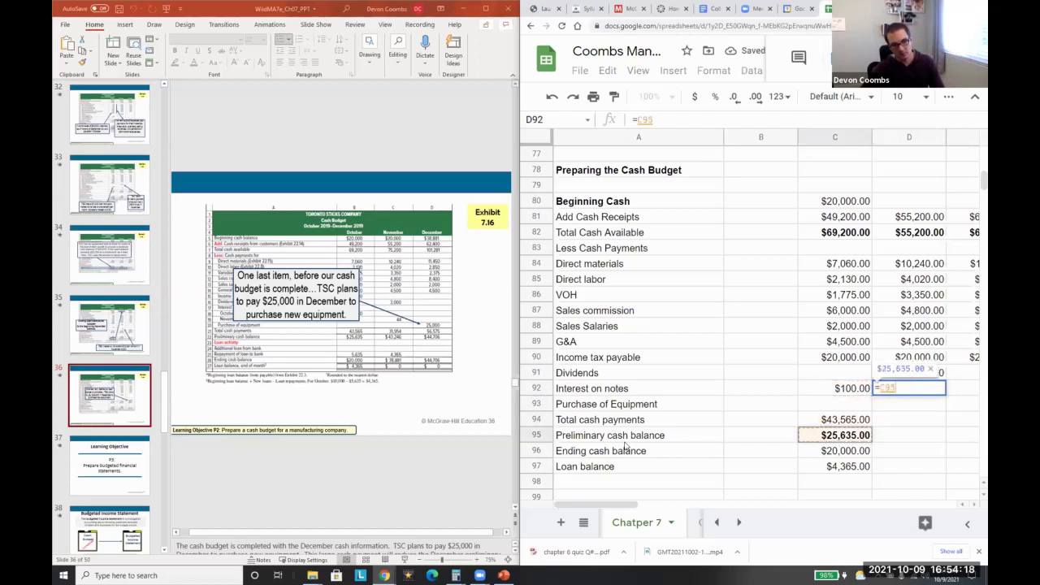
pyautogui.write('*.1')
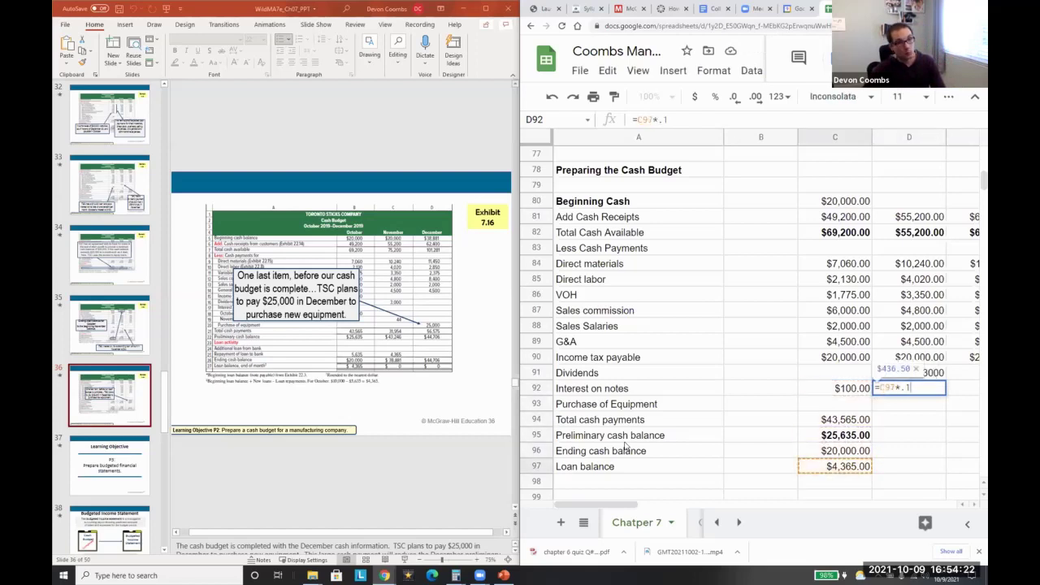
pyautogui.press('Return')
# Step: Calculate November's interest on notes in D92 from October's loan balance with =C97*.01
pyautogui.write('=')
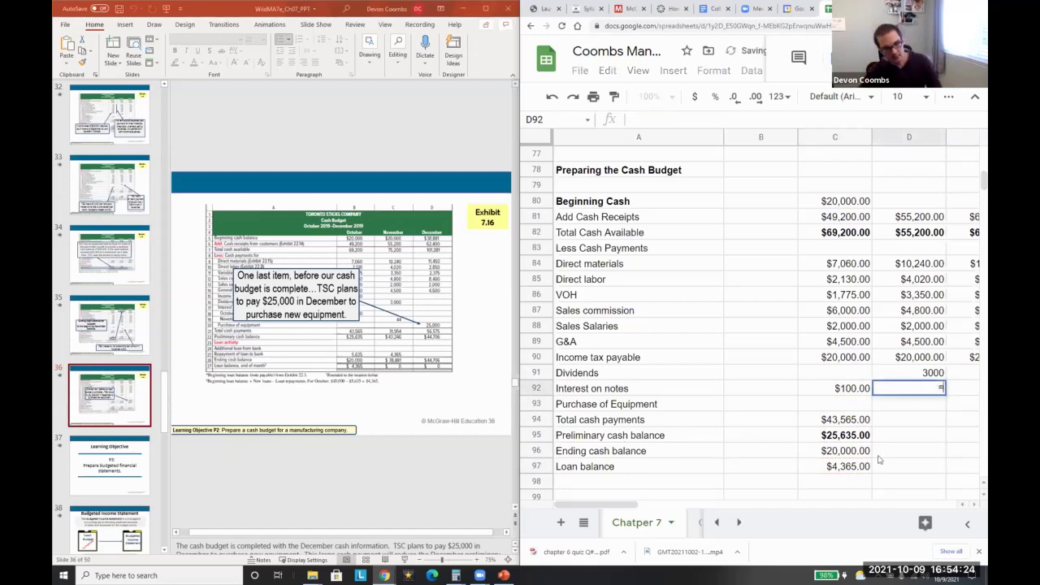
pyautogui.click(851, 470)
pyautogui.write('*0.01')
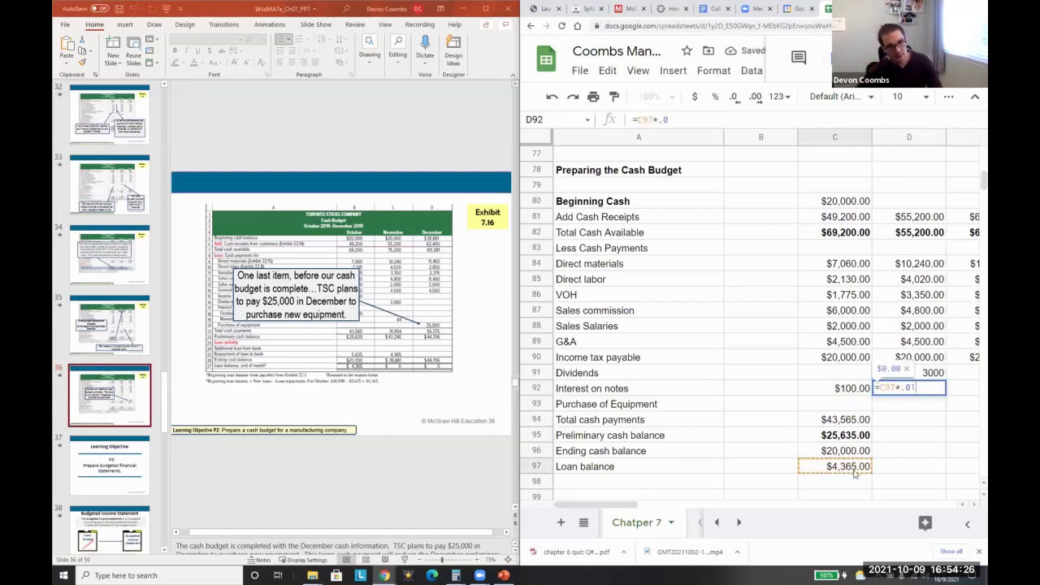
pyautogui.press('Return')
pyautogui.press('Up')
# Step: Confirm November's interest on notes and total November's cash payments in D94 with =sum(D84:D92)
pyautogui.press('Down')
pyautogui.press('Down')
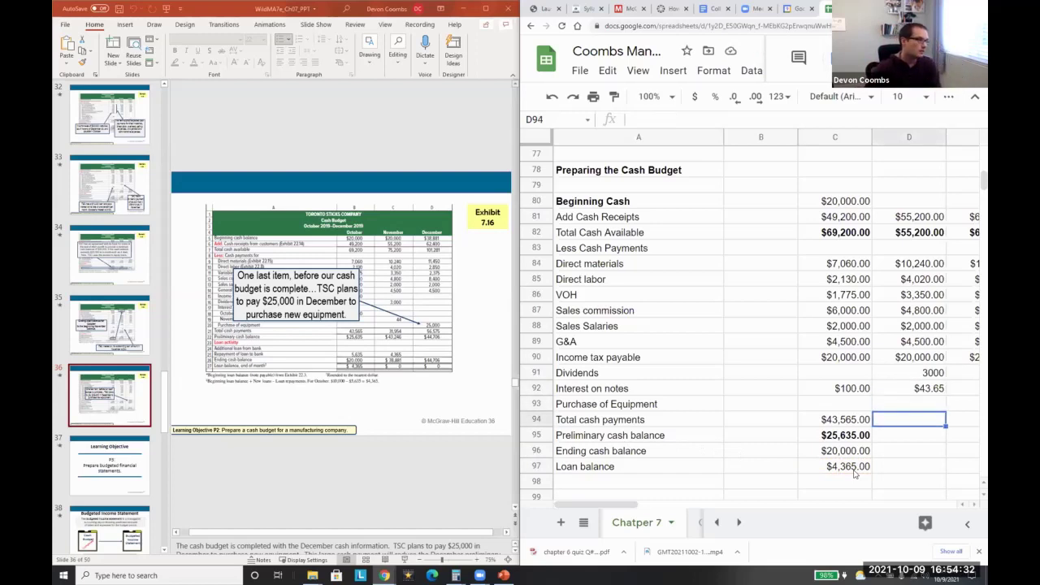
pyautogui.write('=sum')
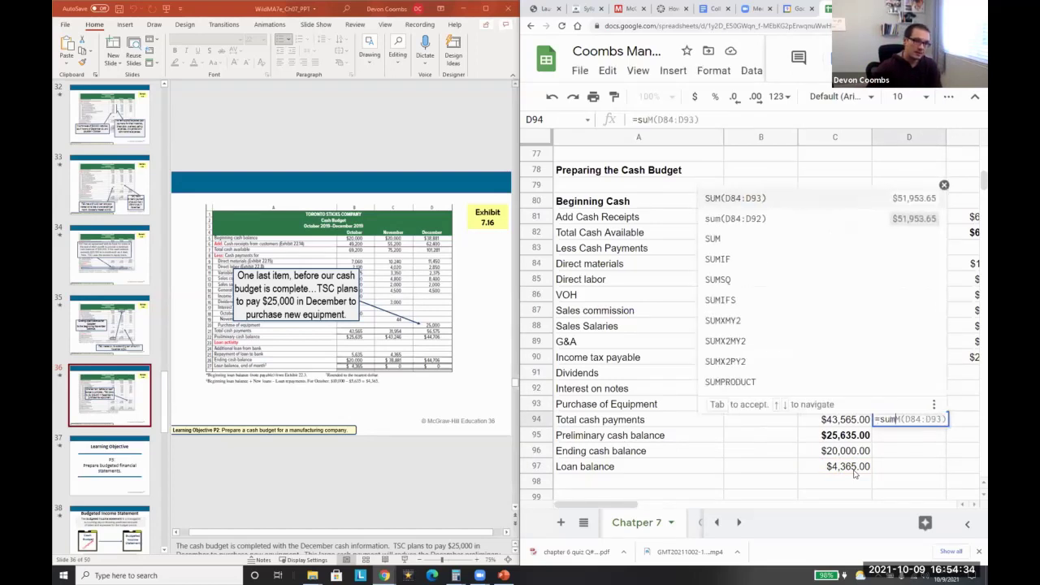
pyautogui.write('(D84:D92)')
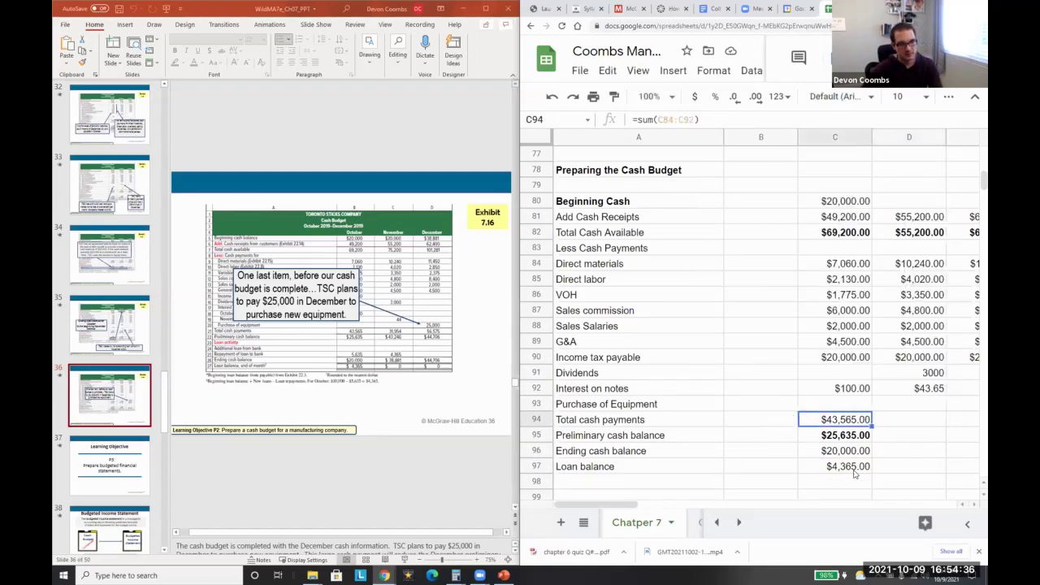
pyautogui.press('Return')
pyautogui.press('Right')
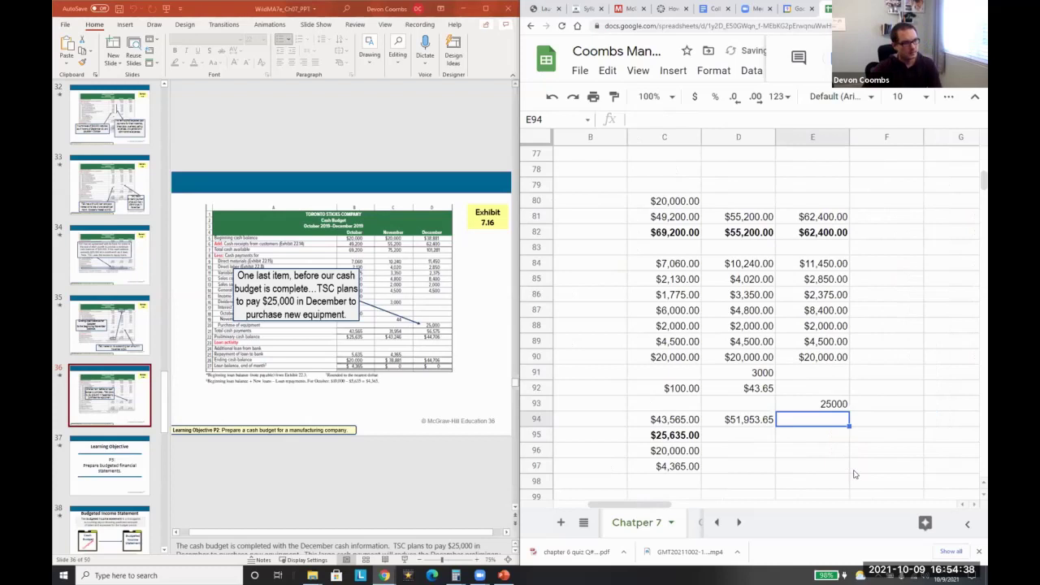
# Step: Review October's and November's cash payment entries in rows 84 to 92 against the slide's cash budget
pyautogui.press('Left')
pyautogui.press('Left')
pyautogui.press('Up')
pyautogui.press('Up')
pyautogui.press('Left')
pyautogui.press('Left')
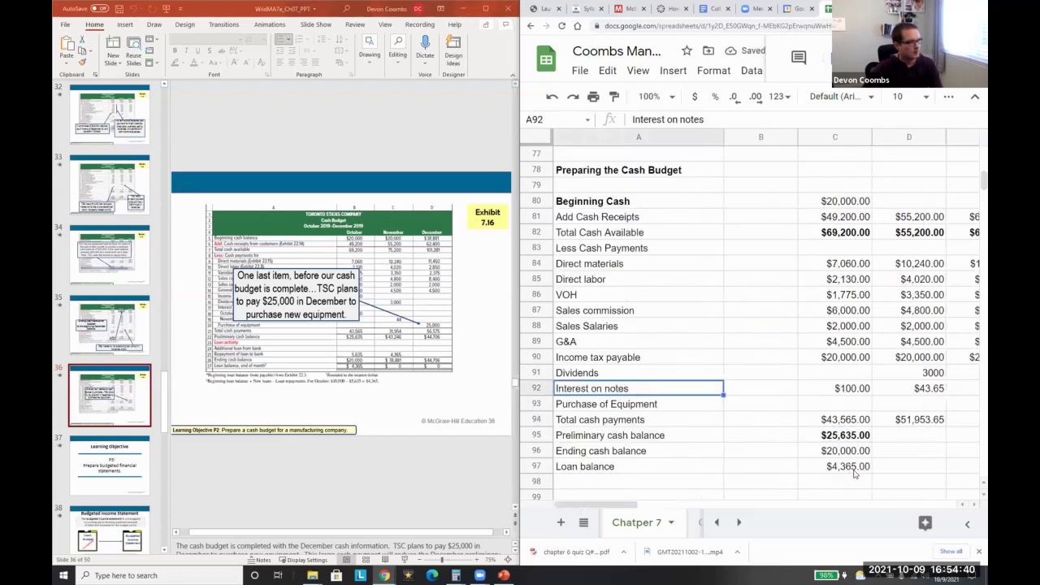
pyautogui.press('Right')
pyautogui.press('Right')
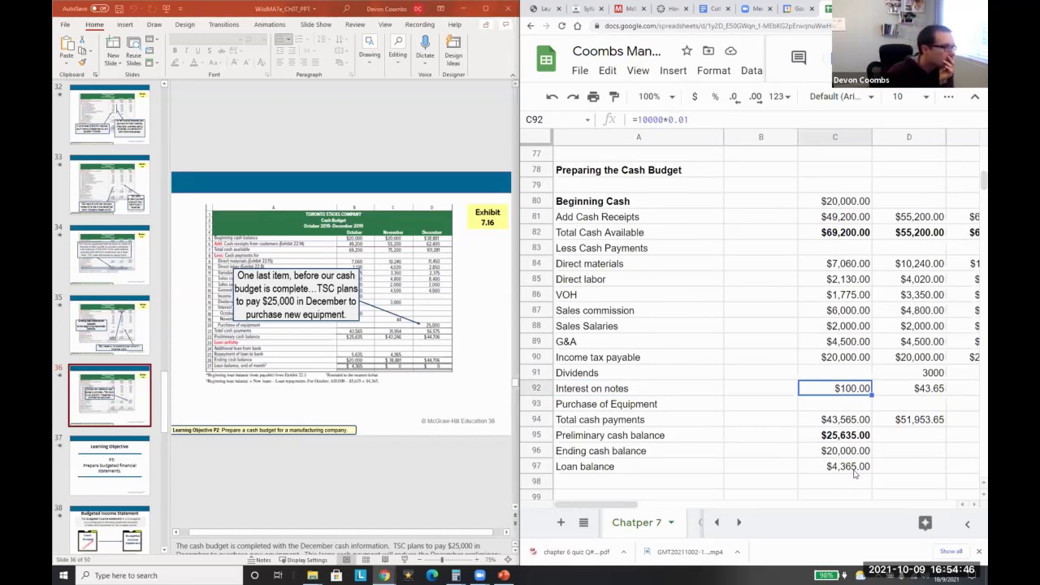
pyautogui.press('Up')
pyautogui.press('Right')
pyautogui.press('Up')
pyautogui.press('Up')
pyautogui.press('Up')
pyautogui.press('Up')
pyautogui.press('Up')
pyautogui.press('Up')
pyautogui.press('Up')
pyautogui.press('Down')
pyautogui.press('Down')
pyautogui.press('Down')
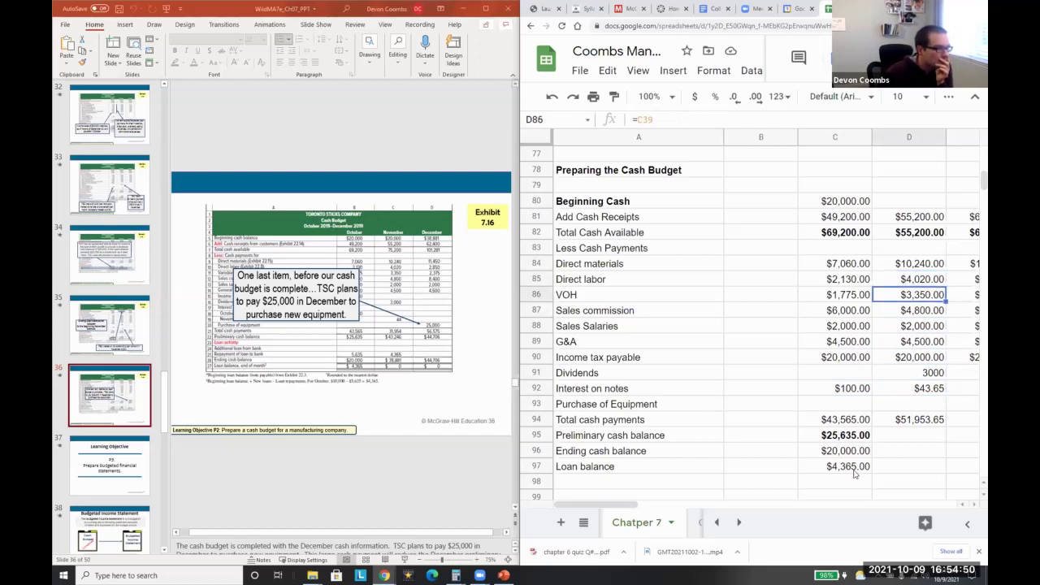
# Step: Clear the income tax payable amounts for November and December in D90 and E90
pyautogui.press('Down')
pyautogui.press('Down')
pyautogui.press('Down')
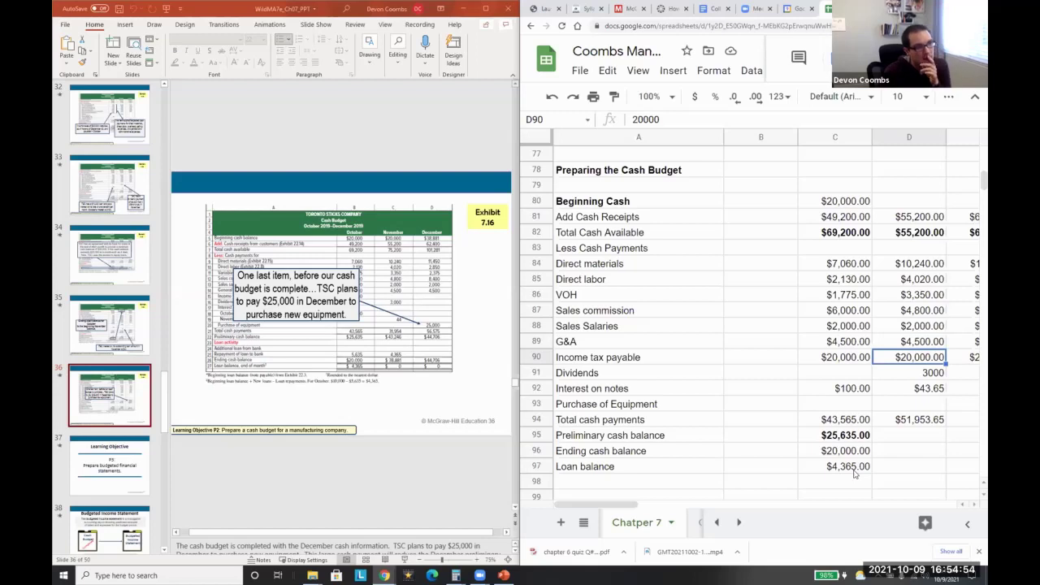
pyautogui.press('Right')
pyautogui.press('Left')
pyautogui.press('Left')
pyautogui.press('Down')
pyautogui.press('Down')
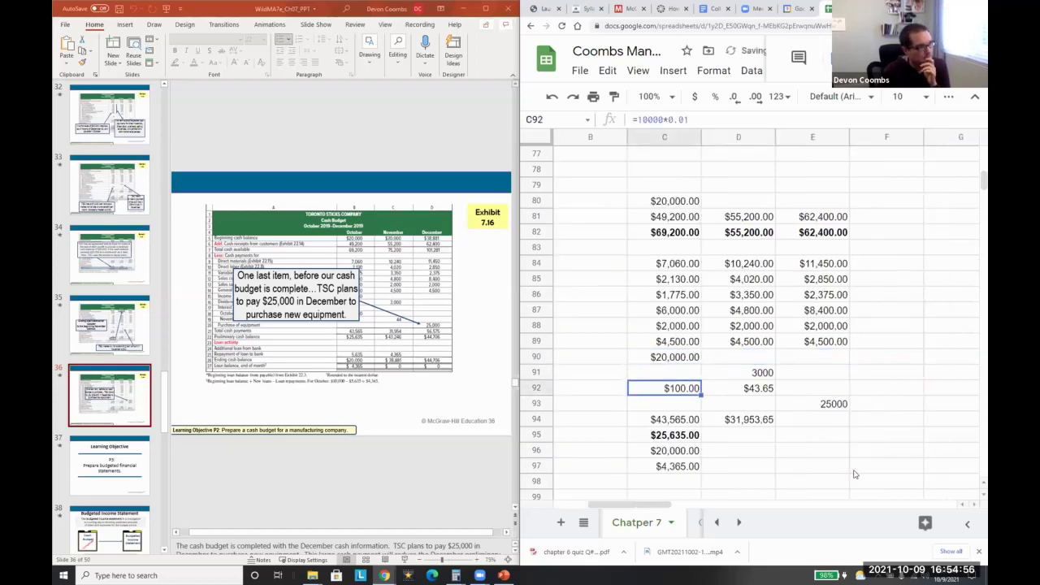
pyautogui.press('Right')
pyautogui.press('Down')
pyautogui.press('Down')
pyautogui.press('Down')
pyautogui.write('=')
pyautogui.press('Up')
pyautogui.press('Up')
pyautogui.press('Up')
pyautogui.press('Down')
pyautogui.press('Down')
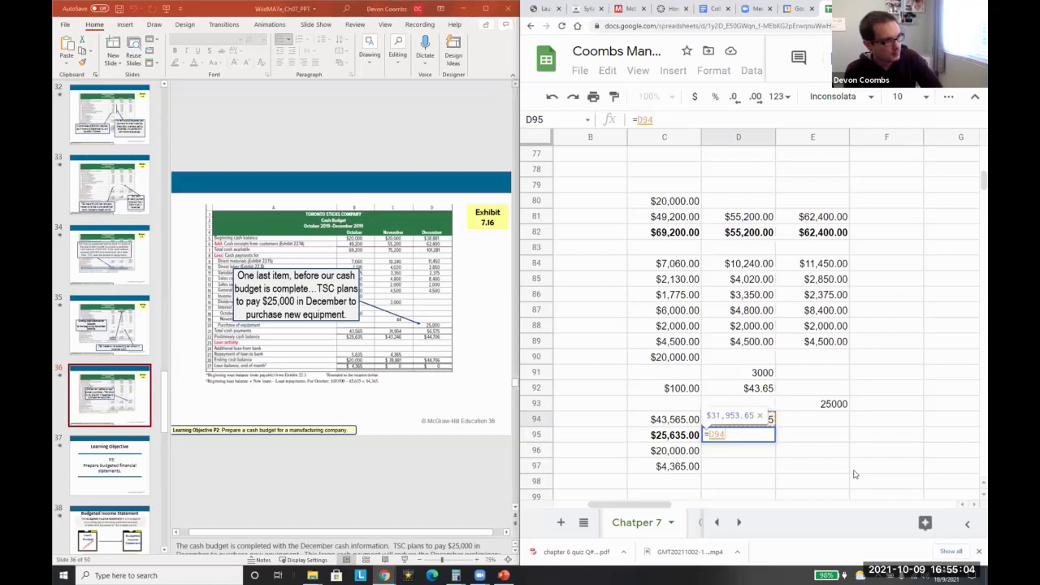
pyautogui.press('Escape')
# Step: Copy October's preliminary cash balance formula from C95 into D95 for November
pyautogui.press('Left')
pyautogui.press('Left')
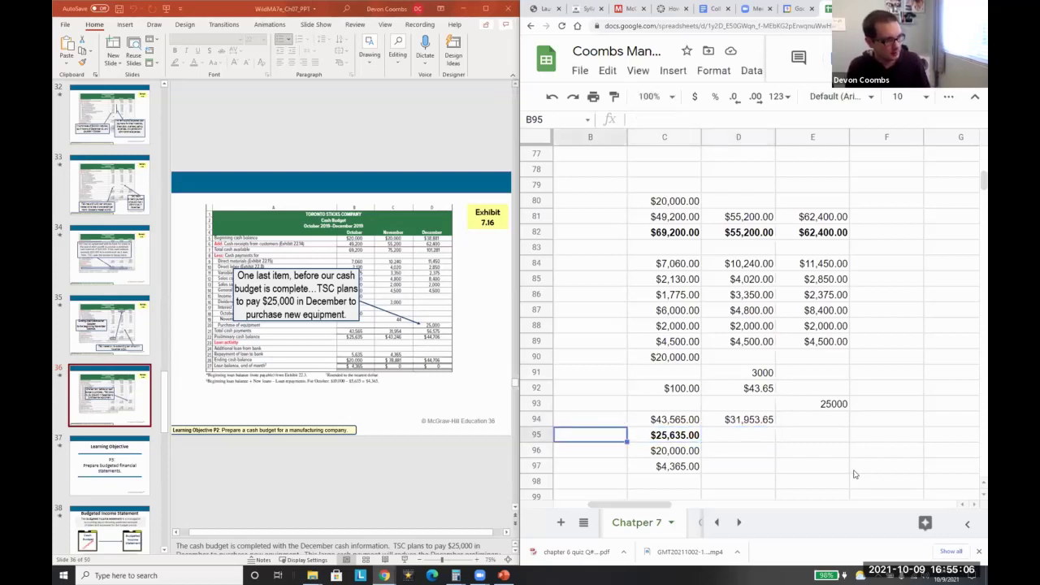
pyautogui.press('Right')
pyautogui.press('Right')
pyautogui.press('Left')
pyautogui.hotkey('ctrl', 'c')
pyautogui.press('Right')
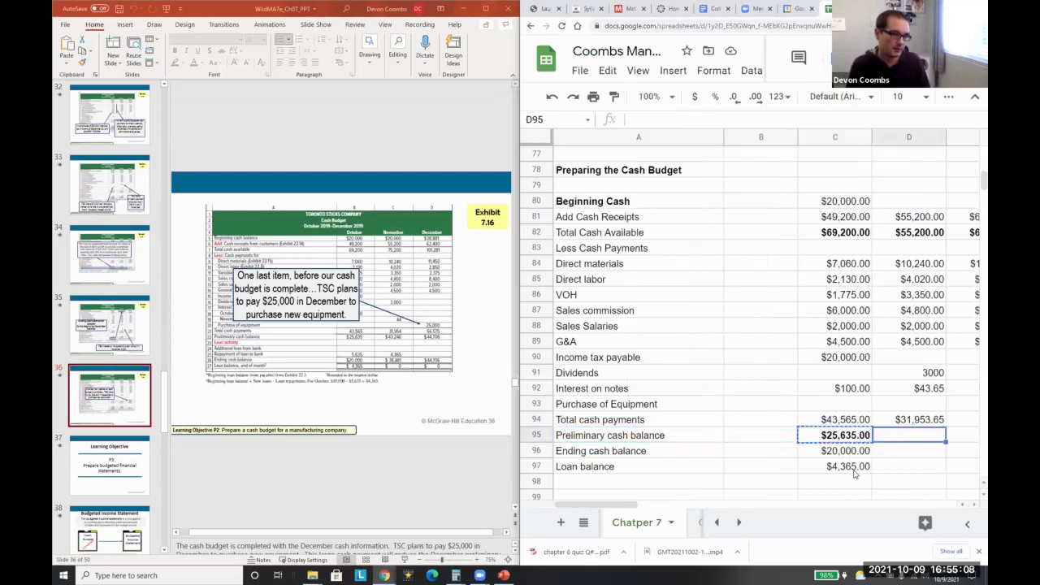
pyautogui.hotkey('ctrl', 'v')
# Step: Check the preliminary cash balance formulas in C95 and D95 and November's total cash payments in D94
pyautogui.press('Left')
pyautogui.press('F2')
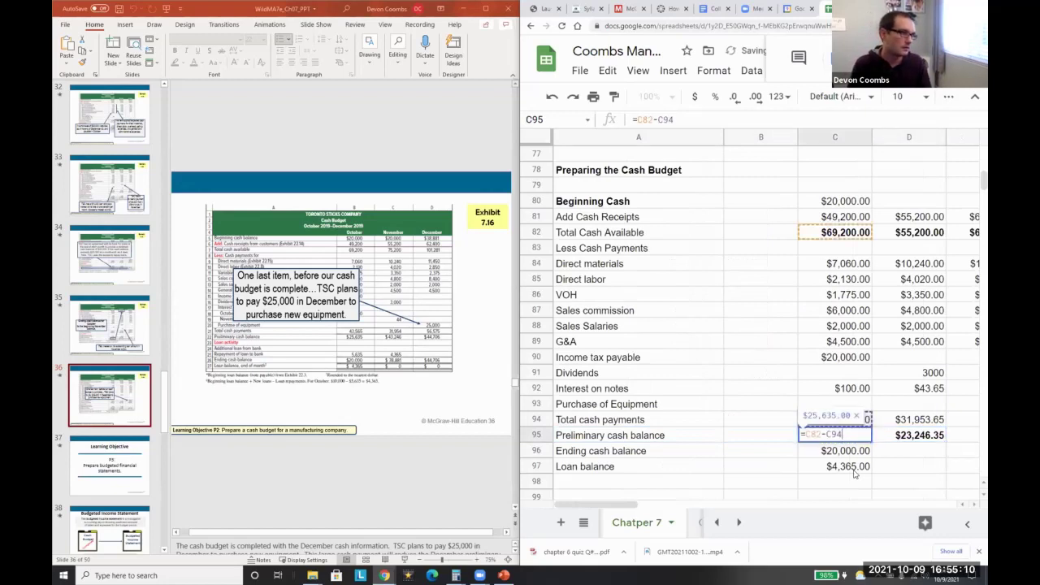
pyautogui.press('Escape')
pyautogui.press('Right')
pyautogui.press('F2')
pyautogui.press('Escape')
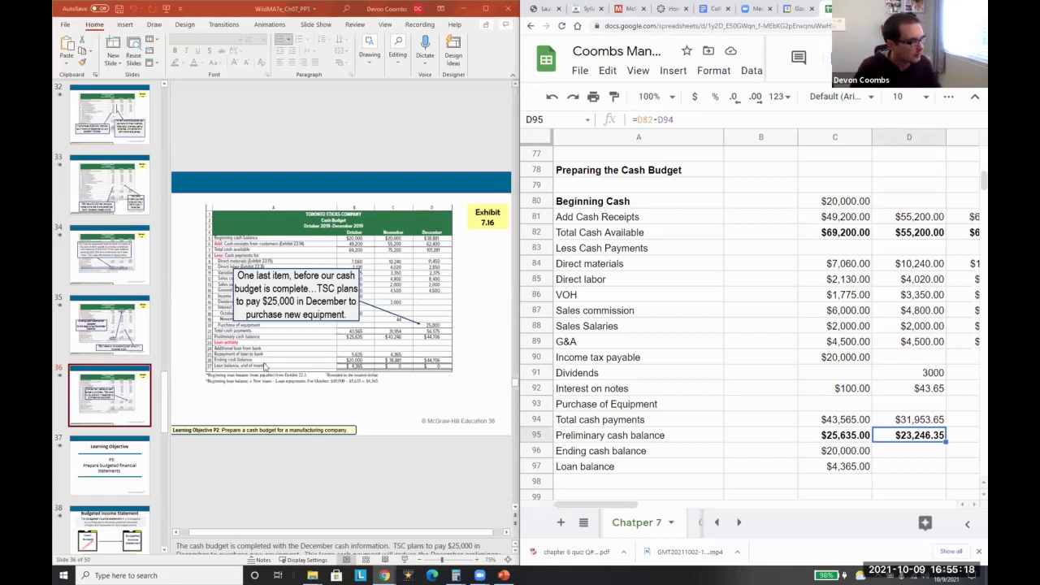
pyautogui.press('Up')
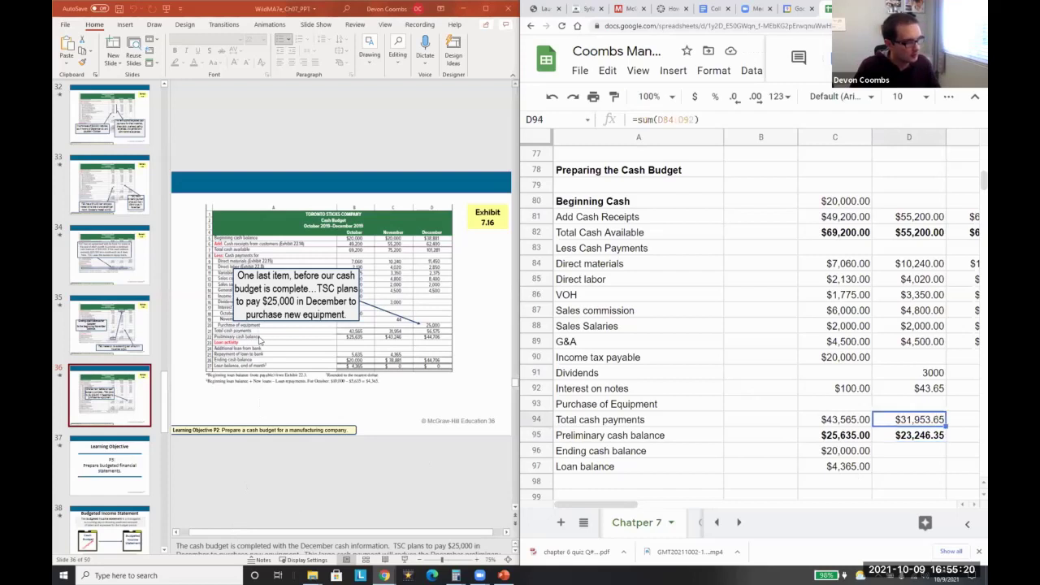
pyautogui.press('Down')
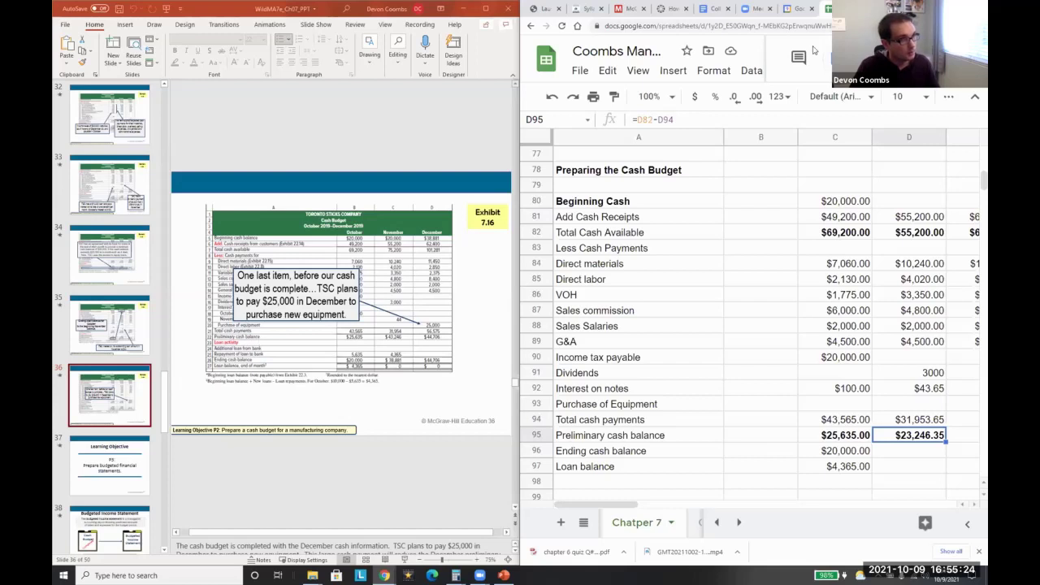
# Step: Set November's beginning cash in D80 to October's ending cash balance with =C96
pyautogui.click(910, 200)
pyautogui.write('=C96')
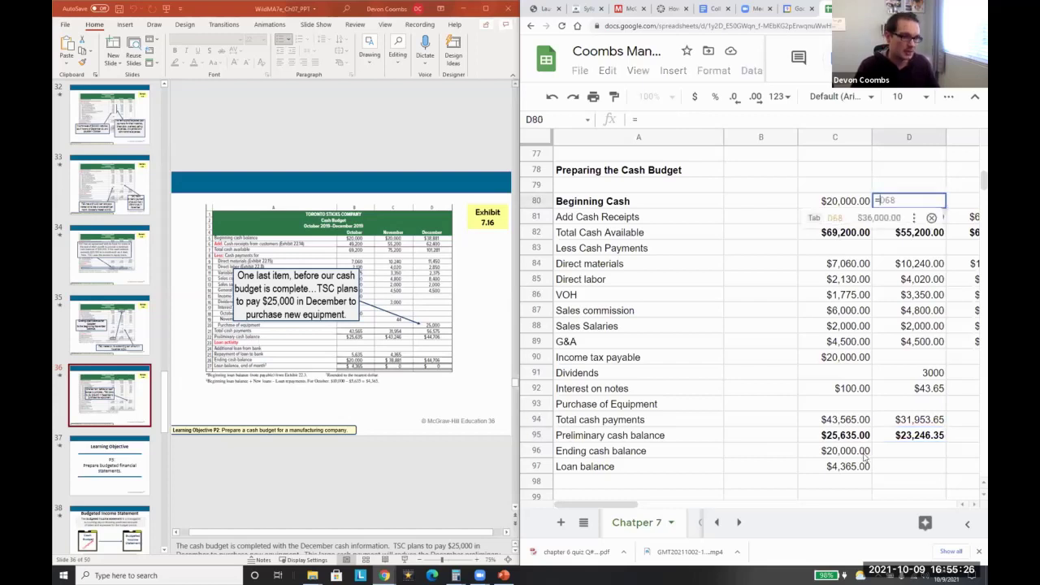
pyautogui.press('Return')
pyautogui.click(939, 439)
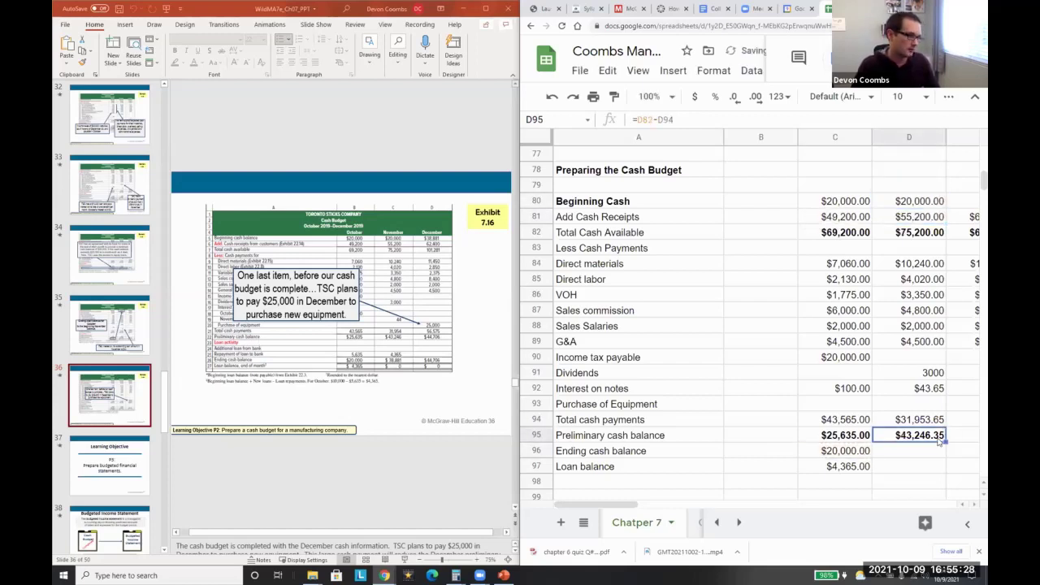
# Step: Calculate November's ending cash balance in D96 by subtracting October's loan balance with =D95-C97
pyautogui.press('Down')
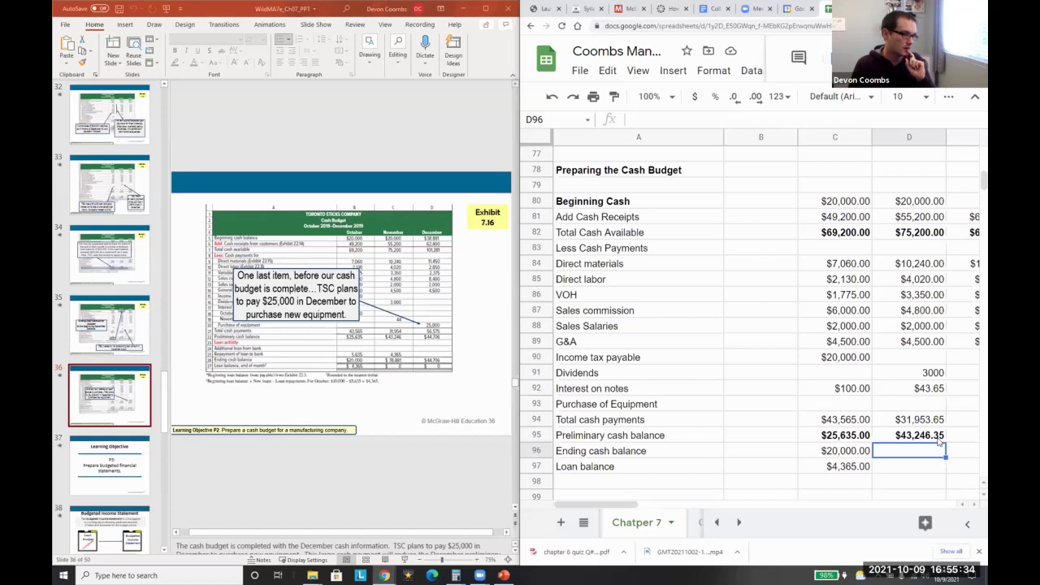
pyautogui.write('2')
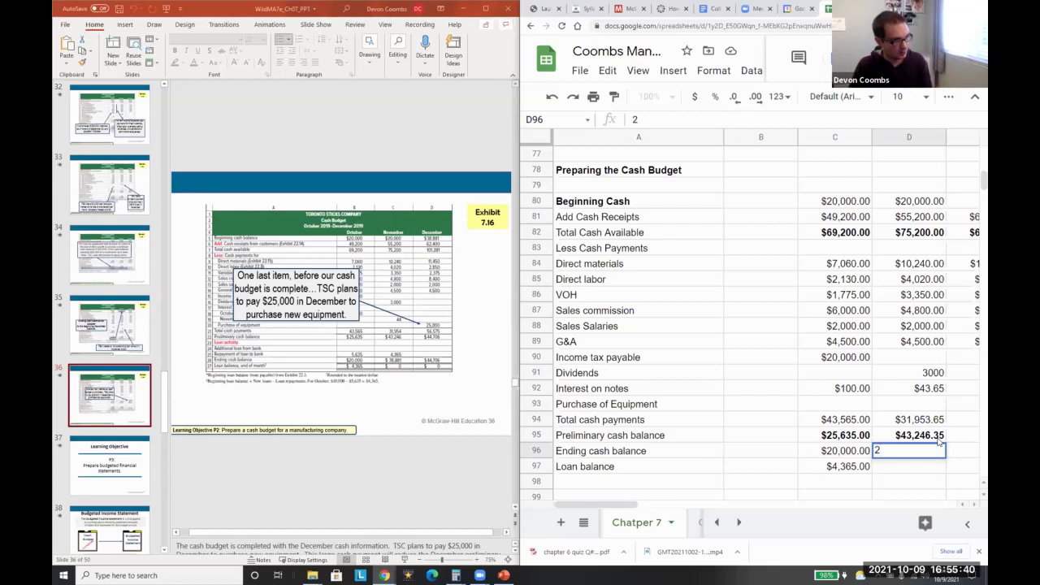
pyautogui.press('BackSpace')
pyautogui.write('=')
pyautogui.press('Down')
pyautogui.press('Up')
pyautogui.press('Up')
pyautogui.write('-')
pyautogui.press('Down')
pyautogui.press('Left')
pyautogui.press('Return')
pyautogui.press('Up')
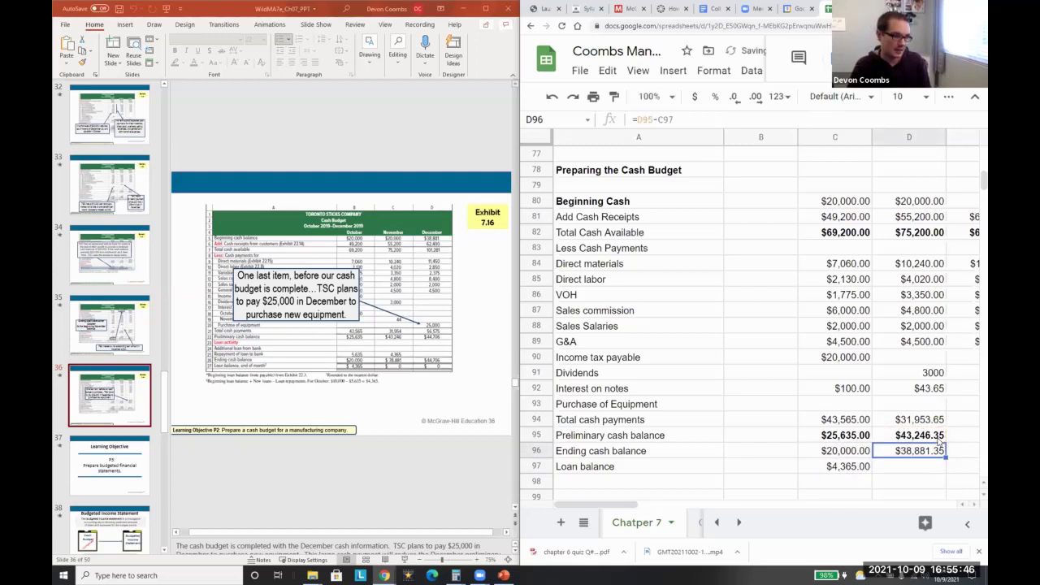
# Step: Set December's beginning cash in E80 to November's ending cash balance with =D96
pyautogui.press('Right')
pyautogui.press('Left')
pyautogui.press('Up')
pyautogui.press('Up')
pyautogui.press('Up')
pyautogui.press('Up')
pyautogui.press('Up')
pyautogui.press('Up')
pyautogui.press('Up')
pyautogui.press('Up')
pyautogui.press('Up')
pyautogui.press('Up')
pyautogui.press('Up')
pyautogui.press('Up')
pyautogui.press('Up')
pyautogui.press('Up')
pyautogui.press('Up')
pyautogui.press('Up')
pyautogui.press('Right')
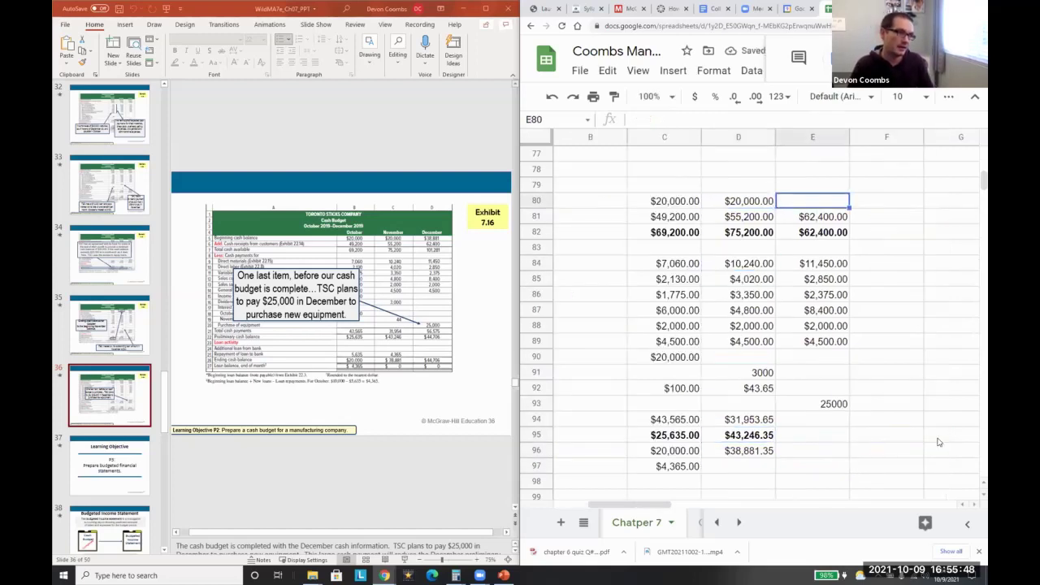
pyautogui.write('=')
pyautogui.click(748, 455)
pyautogui.press('Return')
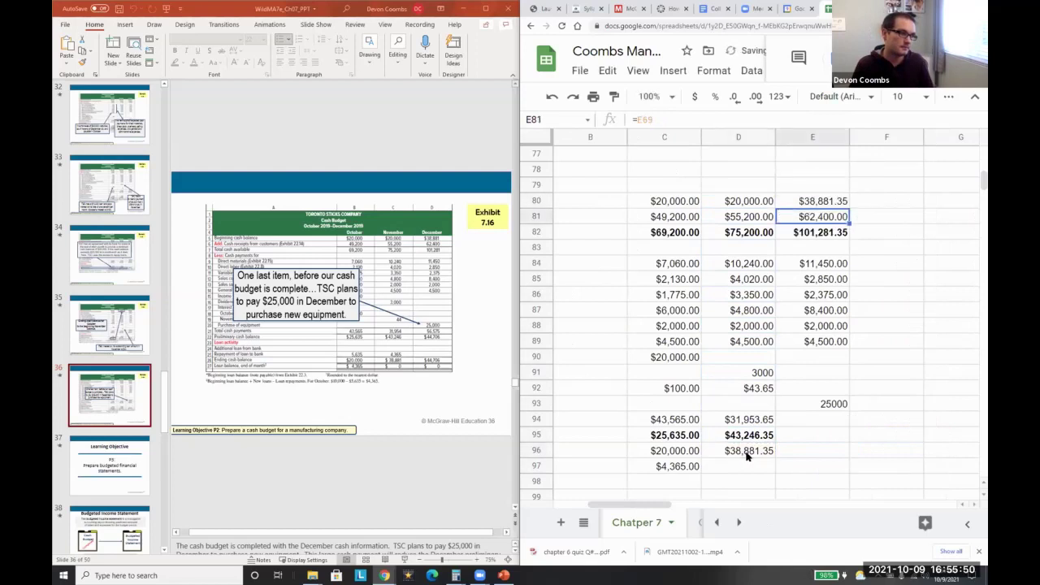
# Step: Review December's cash payment entries in column E down to interest on notes in E92
pyautogui.press('Down')
pyautogui.press('Down')
pyautogui.press('Down')
pyautogui.press('Down')
pyautogui.press('Up')
pyautogui.press('Down')
pyautogui.press('Up')
pyautogui.press('Up')
pyautogui.press('Up')
pyautogui.press('Down')
pyautogui.press('Down')
pyautogui.click(794, 388)
pyautogui.press('Up')
pyautogui.press('Down')
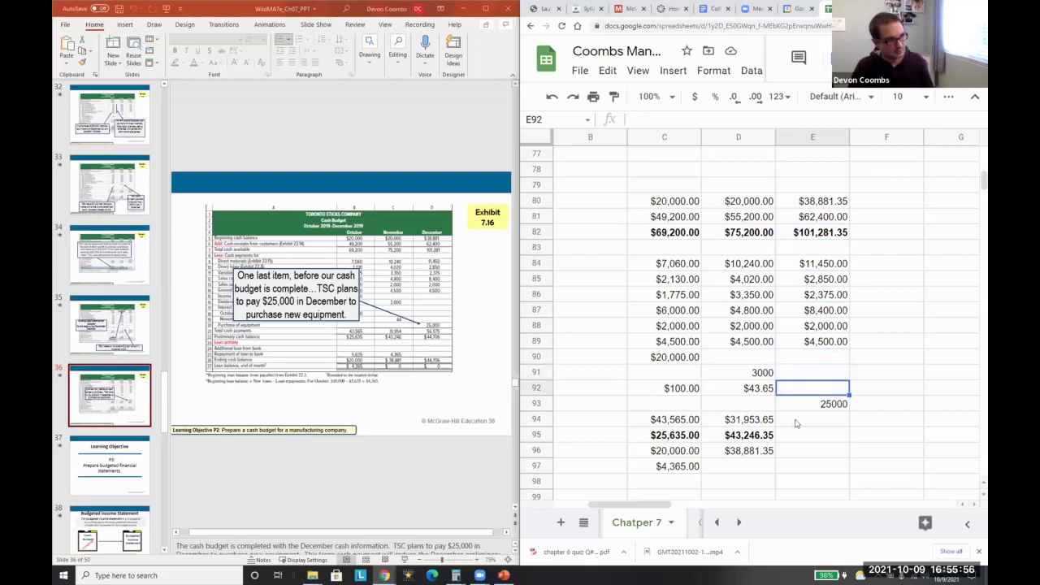
# Step: Copy November's total cash payments formula from D94 into E94 for December
pyautogui.press('Down')
pyautogui.press('Down')
pyautogui.press('Down')
pyautogui.press('Left')
pyautogui.press('Up')
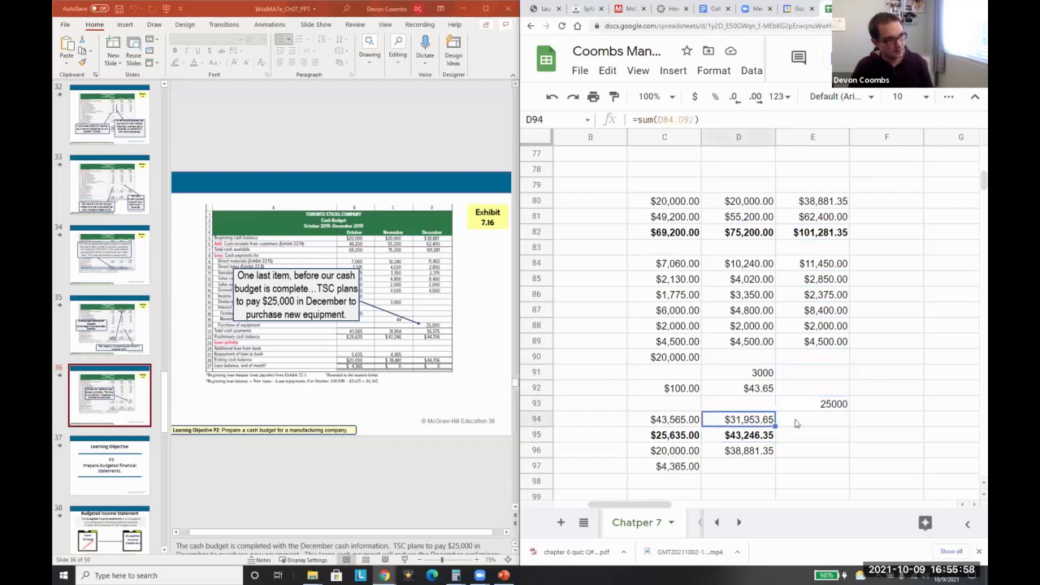
pyautogui.hotkey('ctrl', 'c')
pyautogui.press('Right')
pyautogui.hotkey('ctrl', 'v')
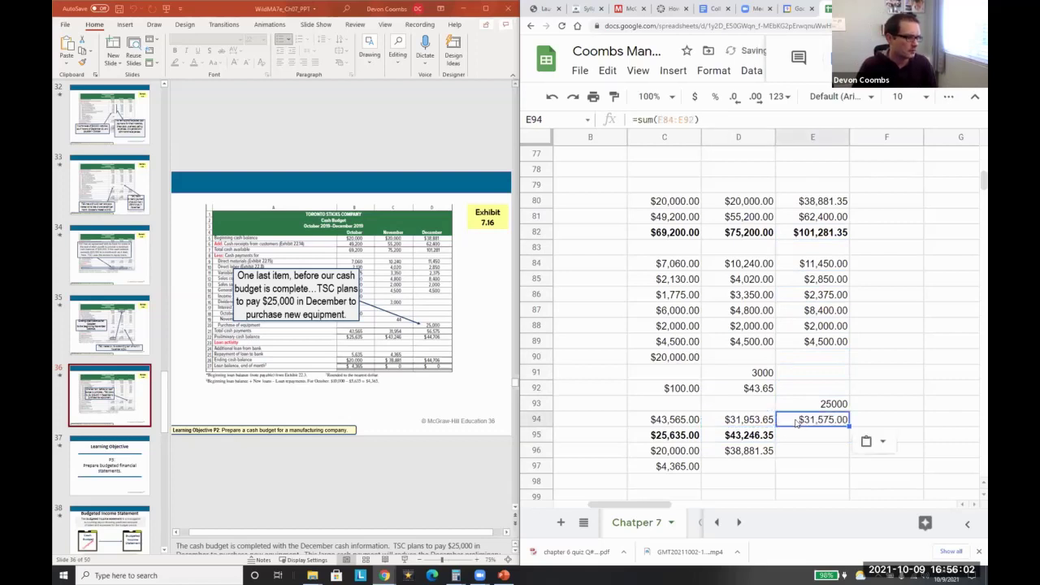
# Step: Extend December's total cash payments in E94 to include the equipment purchase with =sum(E84:E93)
pyautogui.doubleClick(797, 422)
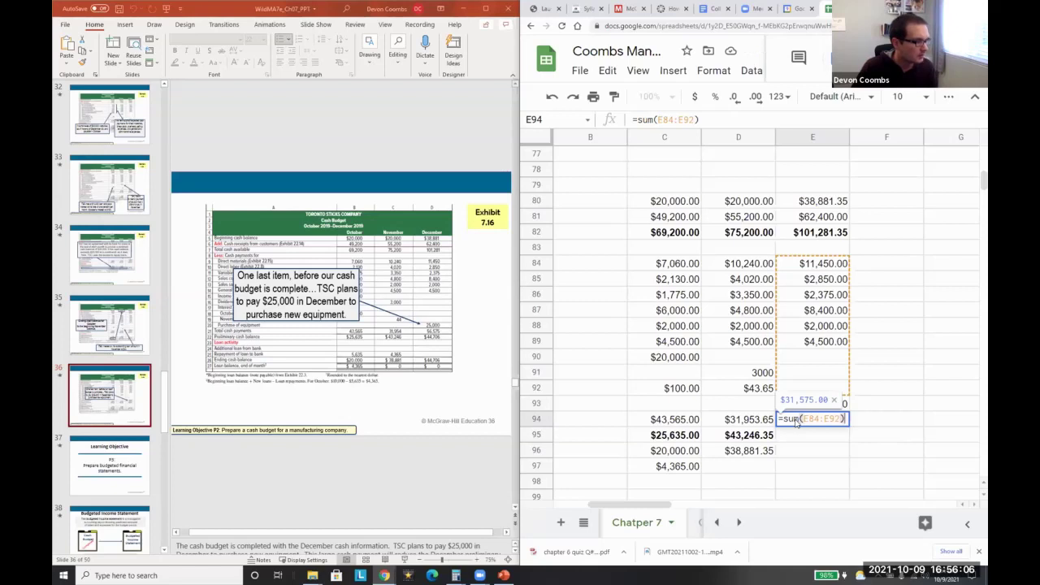
pyautogui.press('BackSpace')
pyautogui.press('BackSpace')
pyautogui.press('BackSpace')
pyautogui.press('BackSpace')
pyautogui.press('BackSpace')
pyautogui.press('BackSpace')
pyautogui.press('BackSpace')
pyautogui.press('BackSpace')
pyautogui.press('BackSpace')
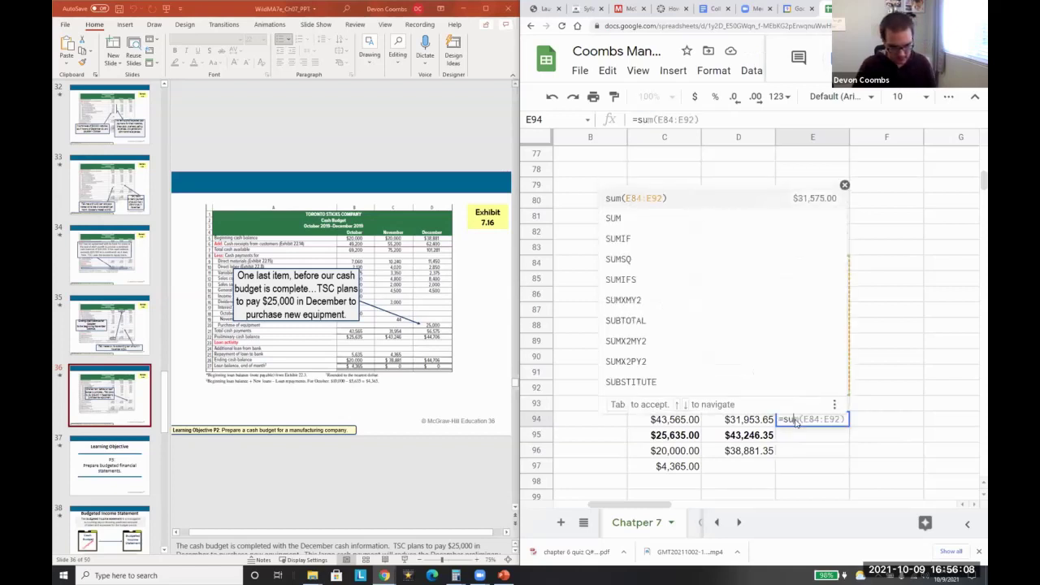
pyautogui.write('(')
pyautogui.press('Up')
pyautogui.hotkey('shift', 'Up')
pyautogui.hotkey('shift', 'Up')
pyautogui.hotkey('shift', 'Up')
pyautogui.hotkey('shift', 'Up')
pyautogui.hotkey('shift', 'Up')
pyautogui.hotkey('shift', 'Up')
pyautogui.hotkey('shift', 'Up')
pyautogui.hotkey('shift', 'Up')
pyautogui.hotkey('shift', 'Up')
pyautogui.press('Return')
pyautogui.click(797, 421)
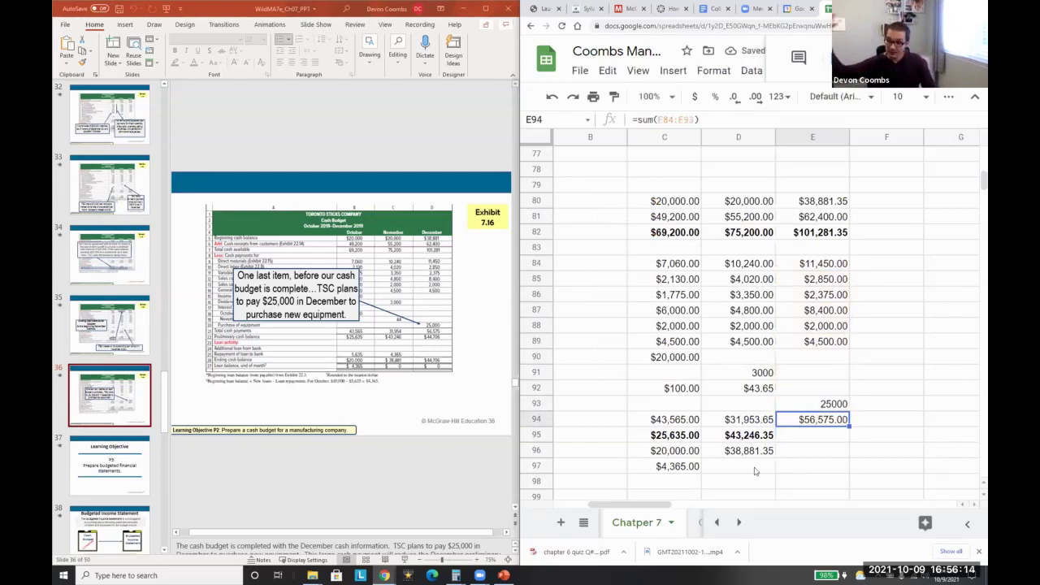
# Step: Calculate December's preliminary cash balance in E95 with =E82-E94 and make it bold
pyautogui.press('Down')
pyautogui.press('Up')
pyautogui.press('Down')
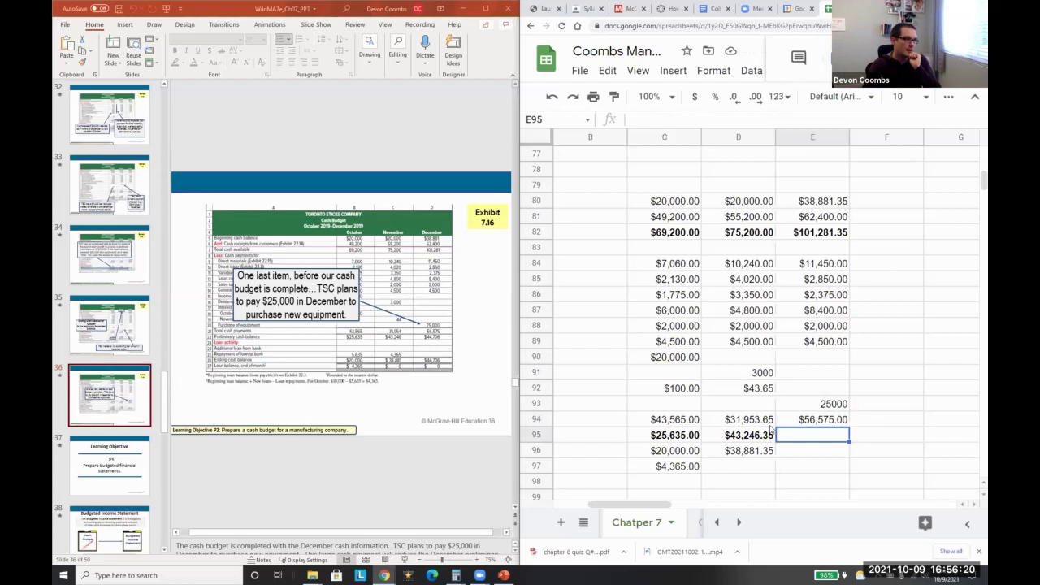
pyautogui.write('=E84')
pyautogui.press('BackSpace')
pyautogui.write('2-E94')
pyautogui.press('Return')
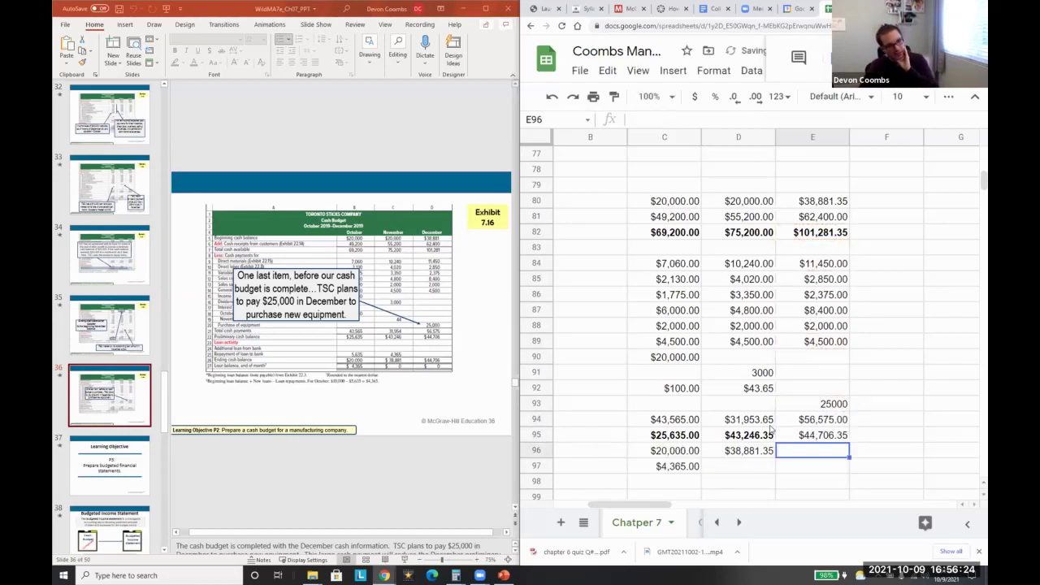
pyautogui.press('Up')
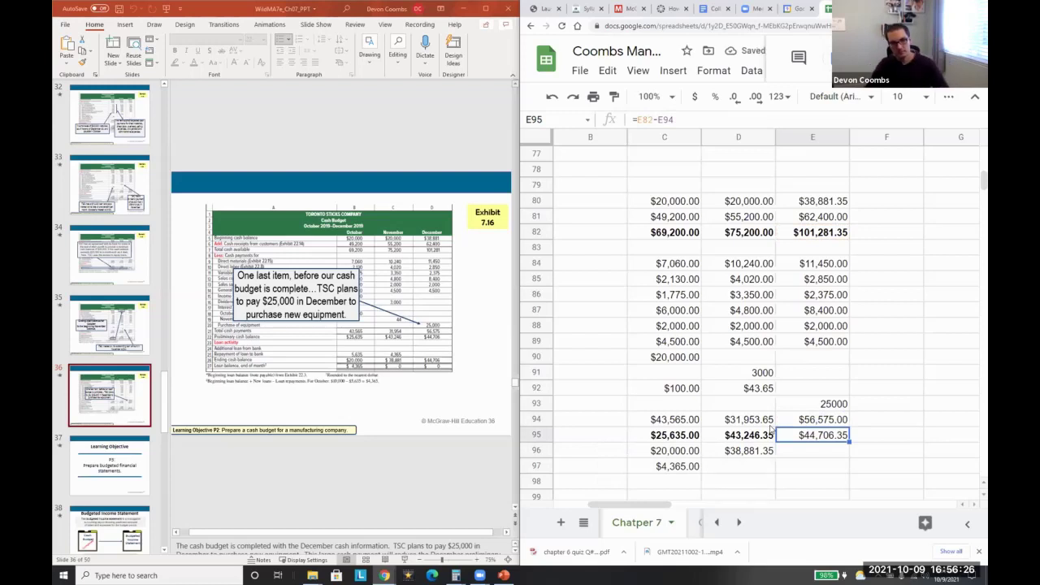
pyautogui.hotkey('ctrl', 'b')
pyautogui.press('Down')
pyautogui.press('Down')
pyautogui.press('Down')
pyautogui.press('Down')
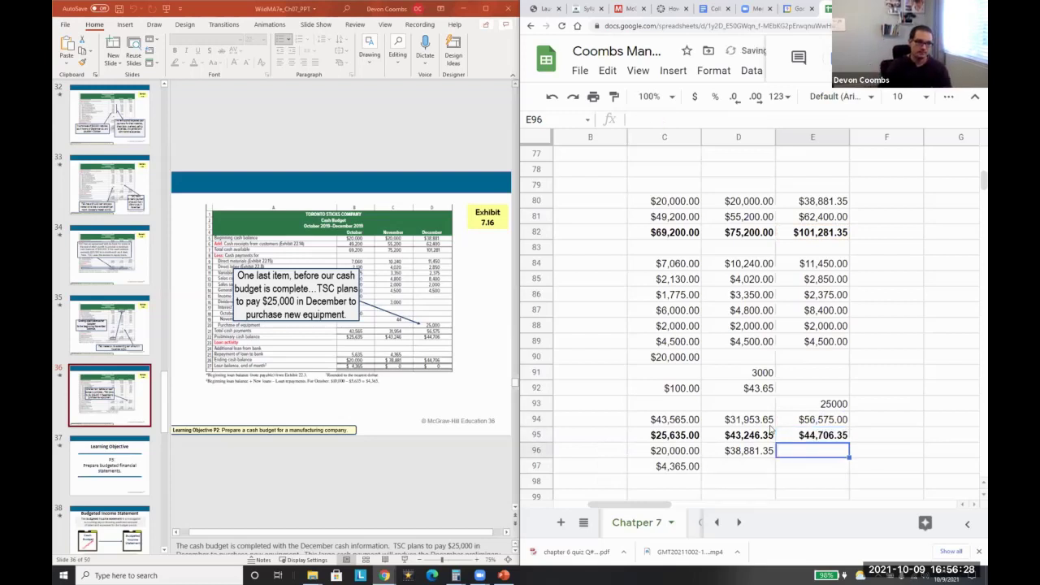
pyautogui.press('Left')
pyautogui.press('Left')
pyautogui.press('Left')
pyautogui.press('Right')
pyautogui.press('Right')
pyautogui.press('Right')
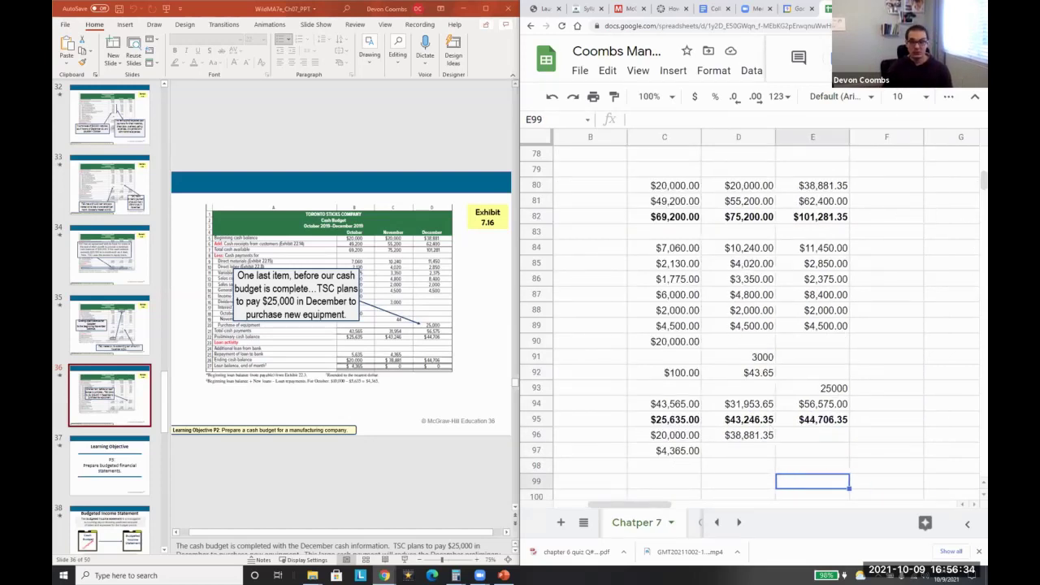
pyautogui.press('Left')
pyautogui.press('Left')
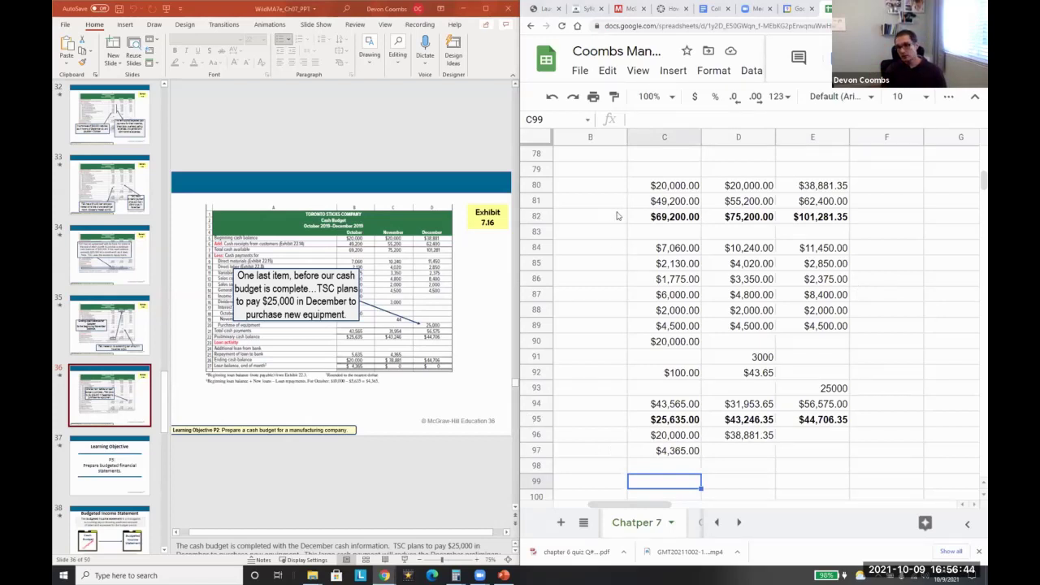
# Step: Maximize the spreadsheet and review the budget schedules from factory overhead and product cost per unit through the cash budget's loan balance
pyautogui.click(694, 326)
pyautogui.press('super+Up')
pyautogui.press('Left')
pyautogui.press('Left')
pyautogui.scroll(4, 627, 401)
pyautogui.scroll(4, 628, 403)
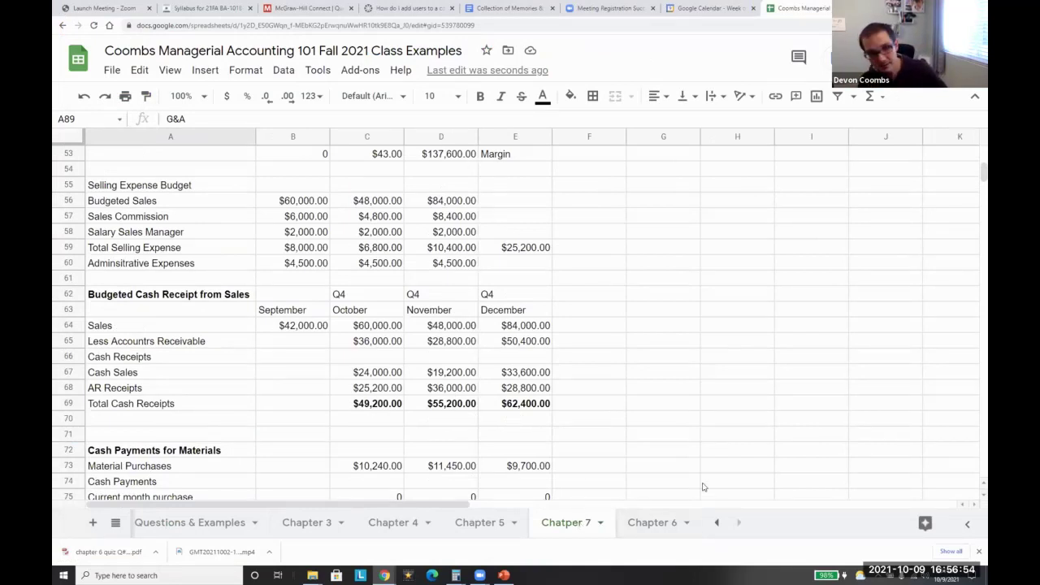
pyautogui.scroll(-8, 589, 408)
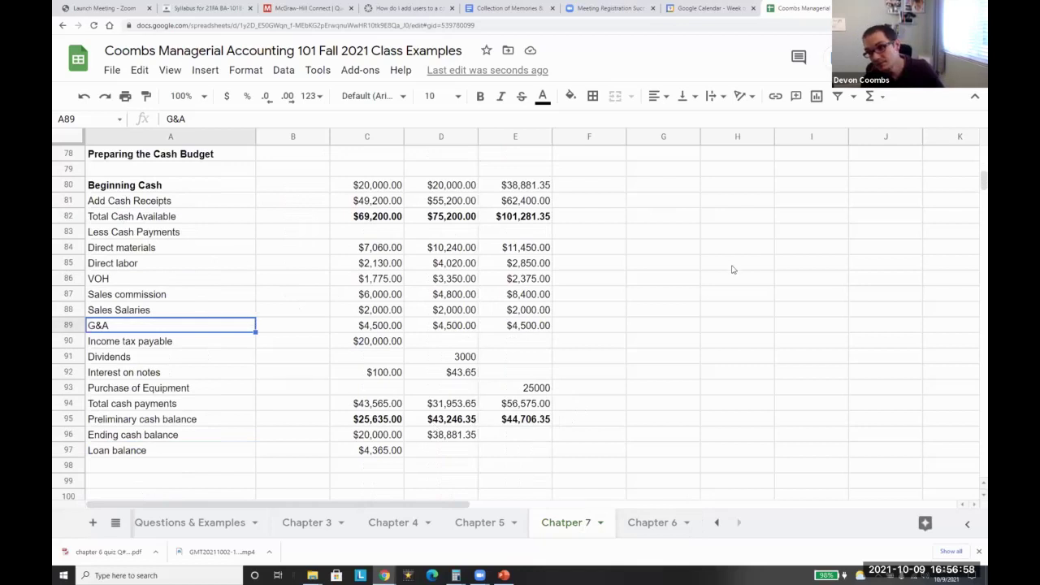
pyautogui.scroll(9, 552, 262)
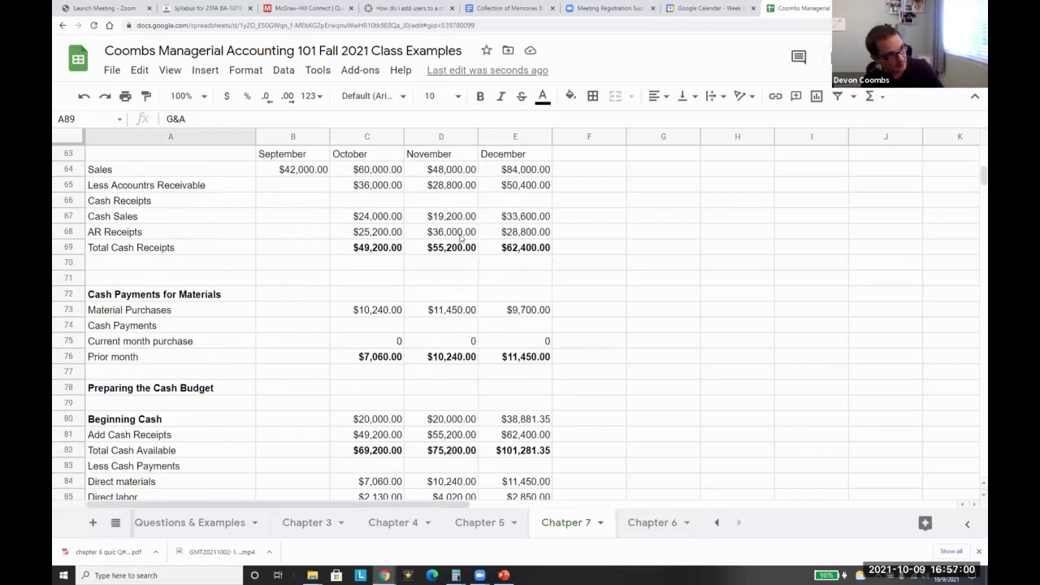
pyautogui.scroll(3, 340, 380)
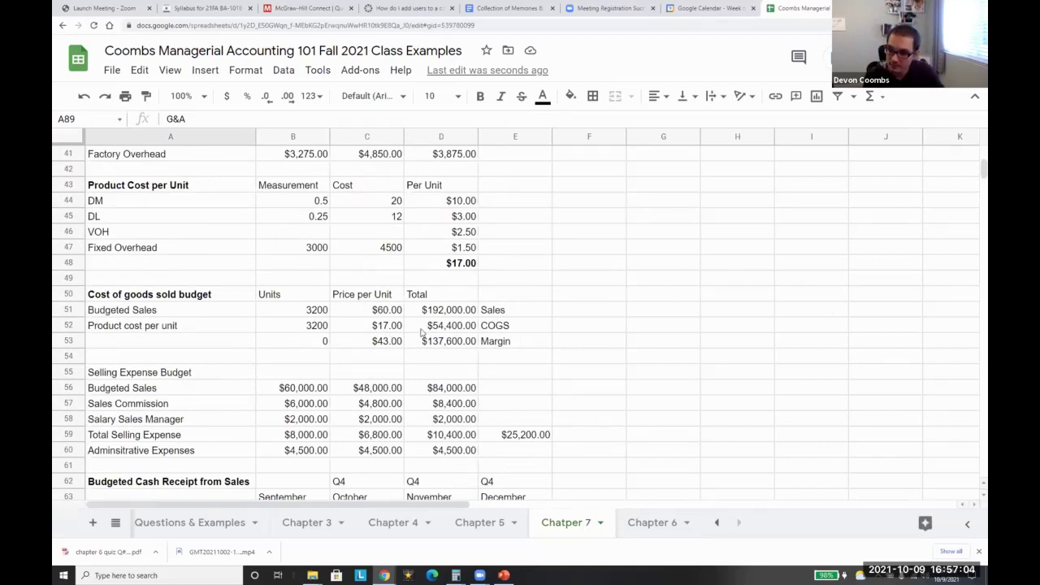
pyautogui.scroll(-9, 410, 329)
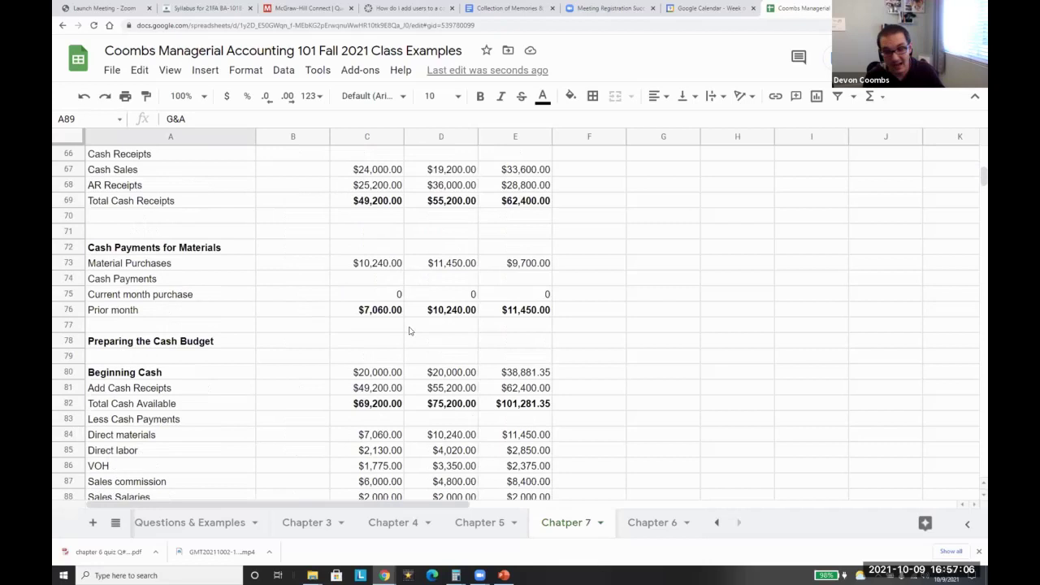
pyautogui.scroll(-1, 410, 329)
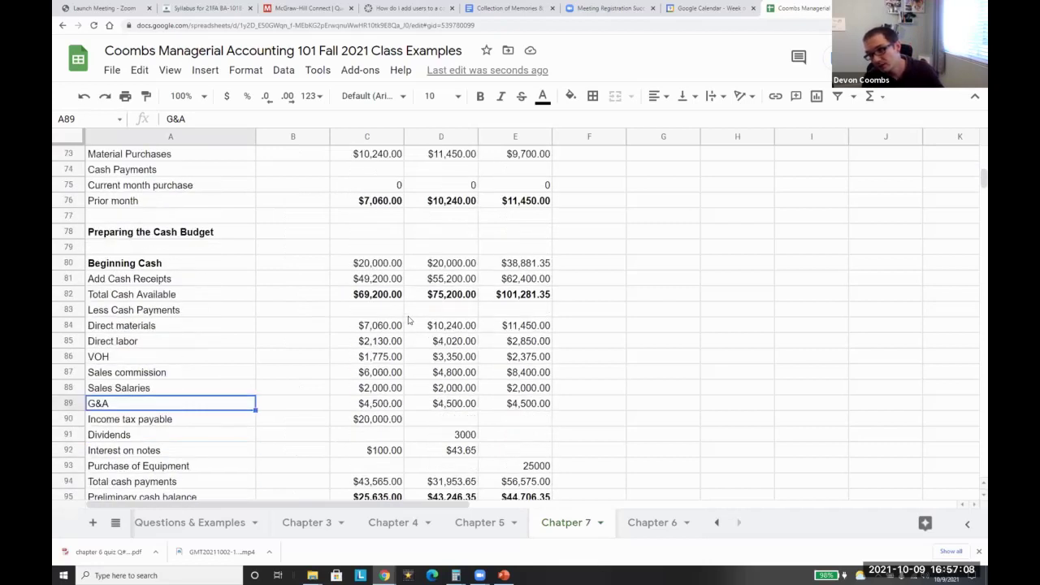
pyautogui.scroll(-2, 410, 321)
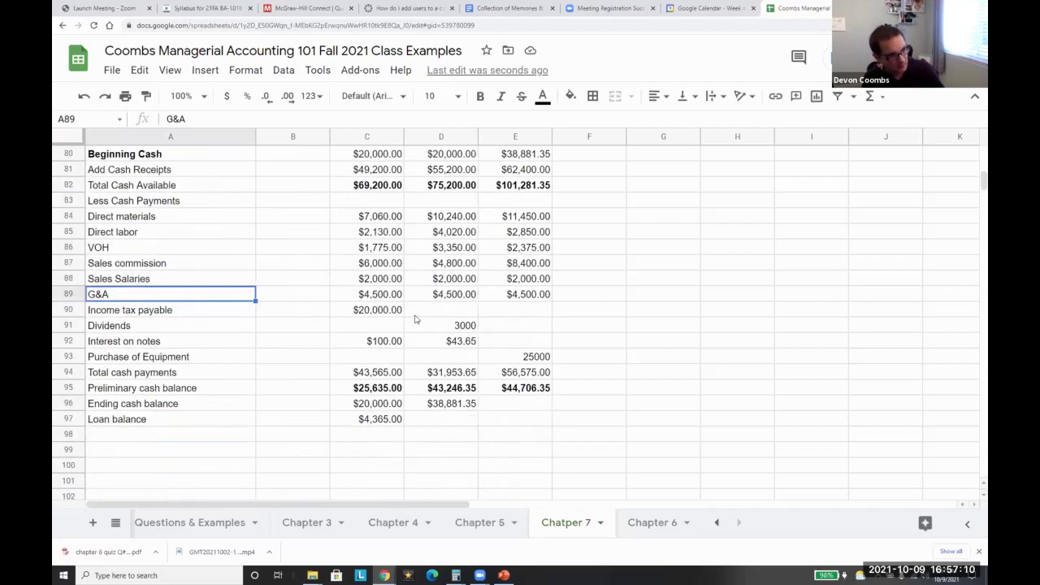
pyautogui.scroll(15, 418, 317)
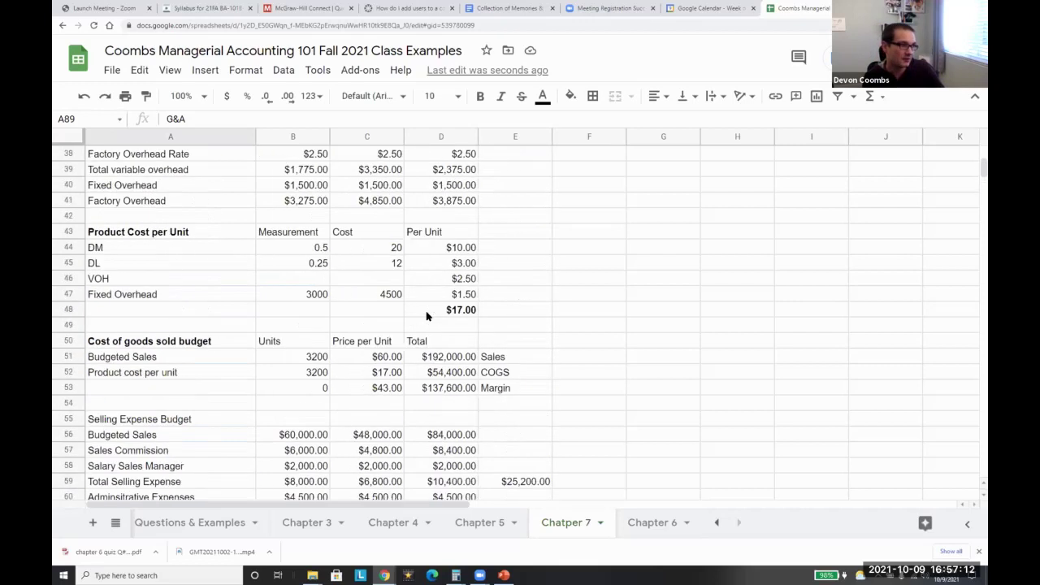
pyautogui.scroll(-8, 426, 315)
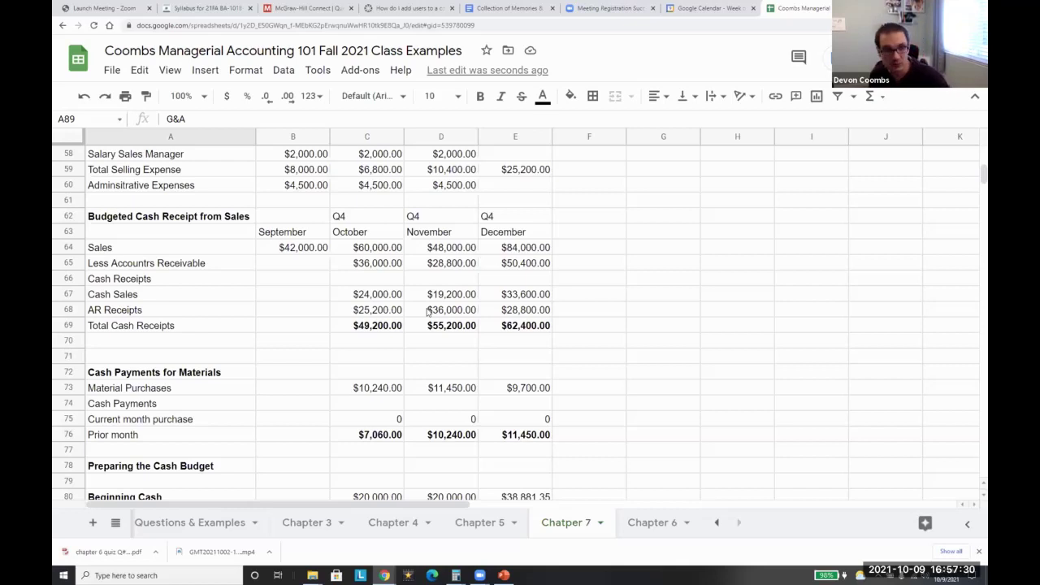
# Step: Put the spreadsheet back beside the slides and select empty cell A101 below the cash budget
pyautogui.press('super+Right')
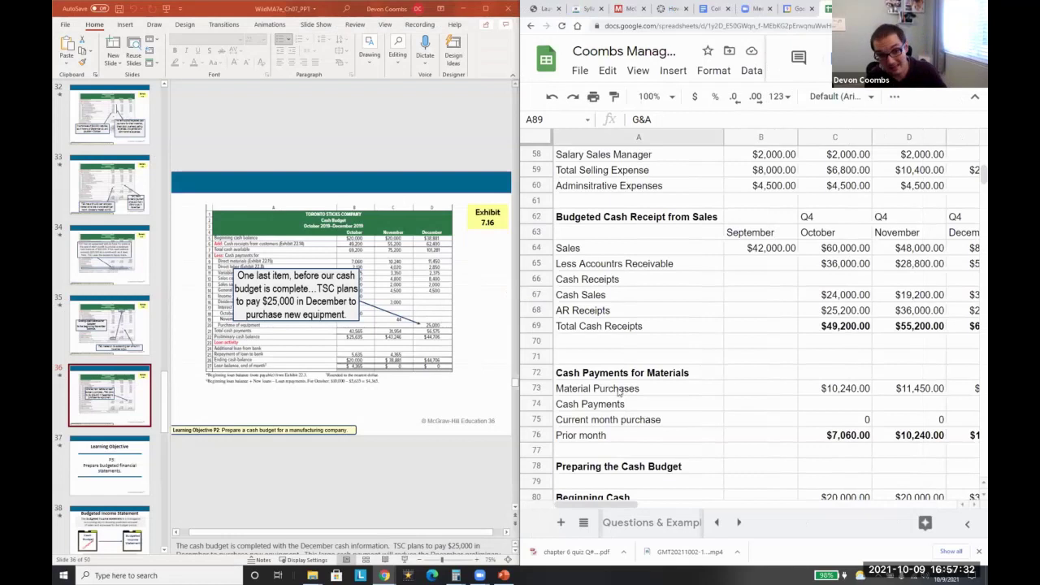
pyautogui.scroll(-5, 618, 393)
pyautogui.scroll(-1, 618, 393)
pyautogui.click(640, 356)
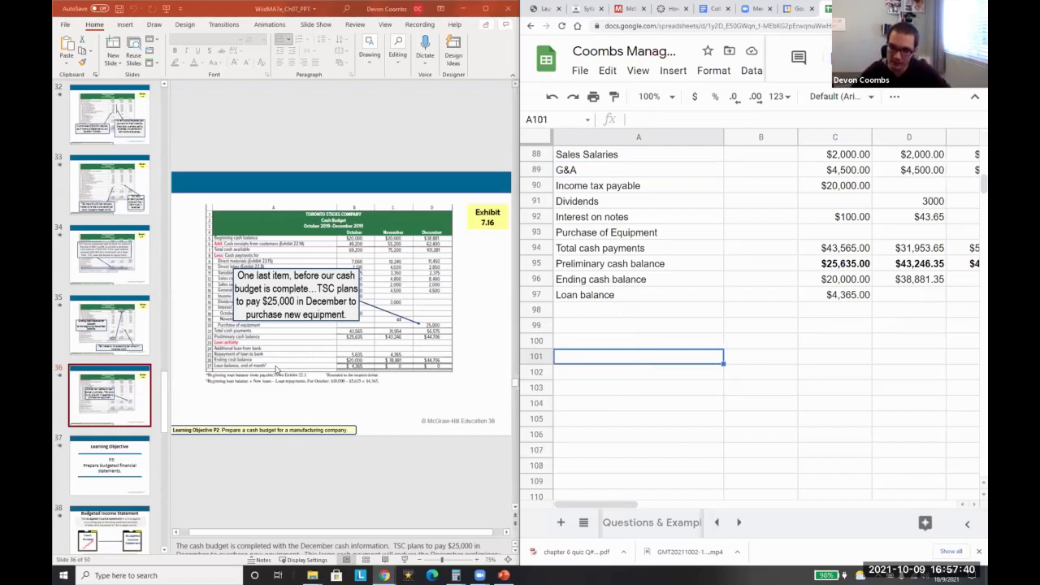
# Step: Go through the Learning Objective P3 slide on budgeted financial statements and open slide 38, Budgeted Income Statement
pyautogui.click(95, 475)
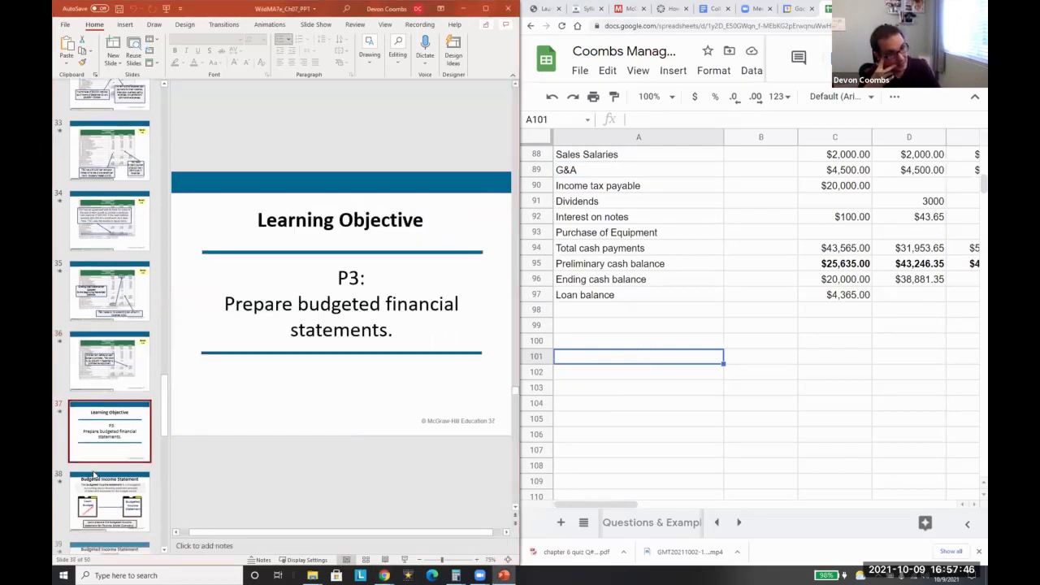
pyautogui.scroll(-1, 112, 447)
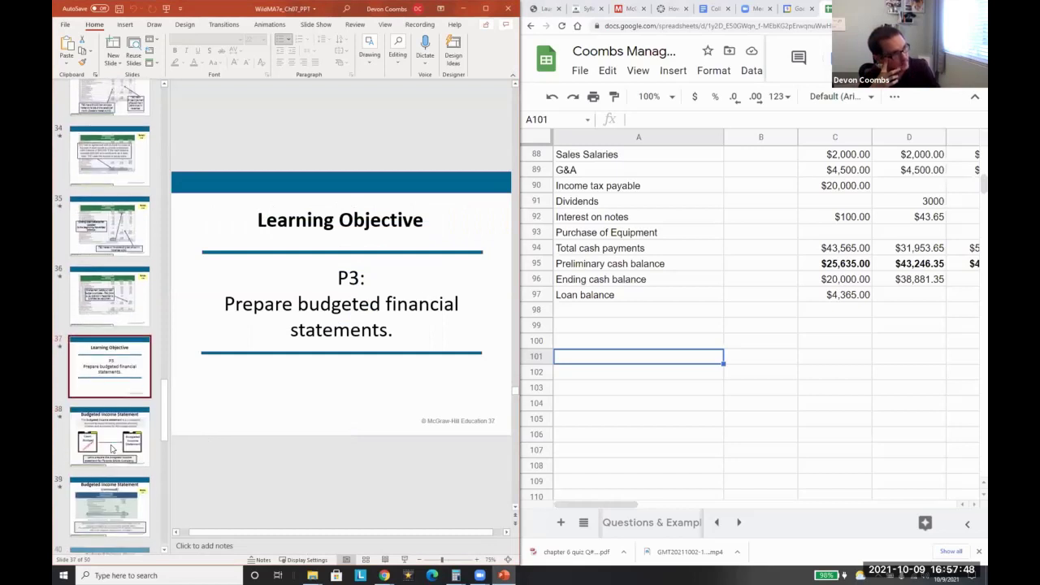
pyautogui.scroll(-2, 112, 448)
pyautogui.scroll(3, 837, 268)
pyautogui.scroll(3, 836, 268)
pyautogui.scroll(-3, 837, 268)
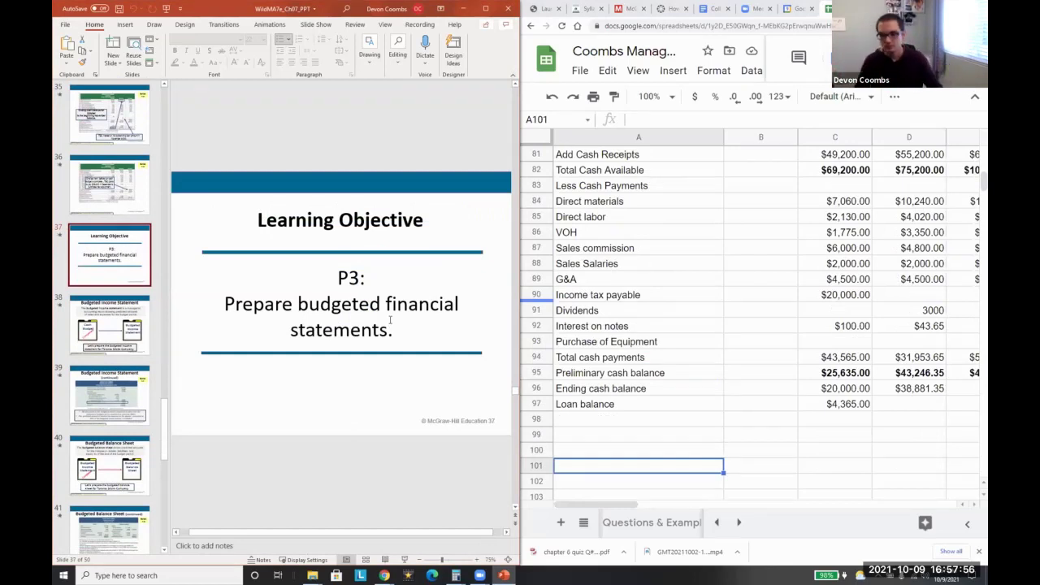
pyautogui.click(132, 333)
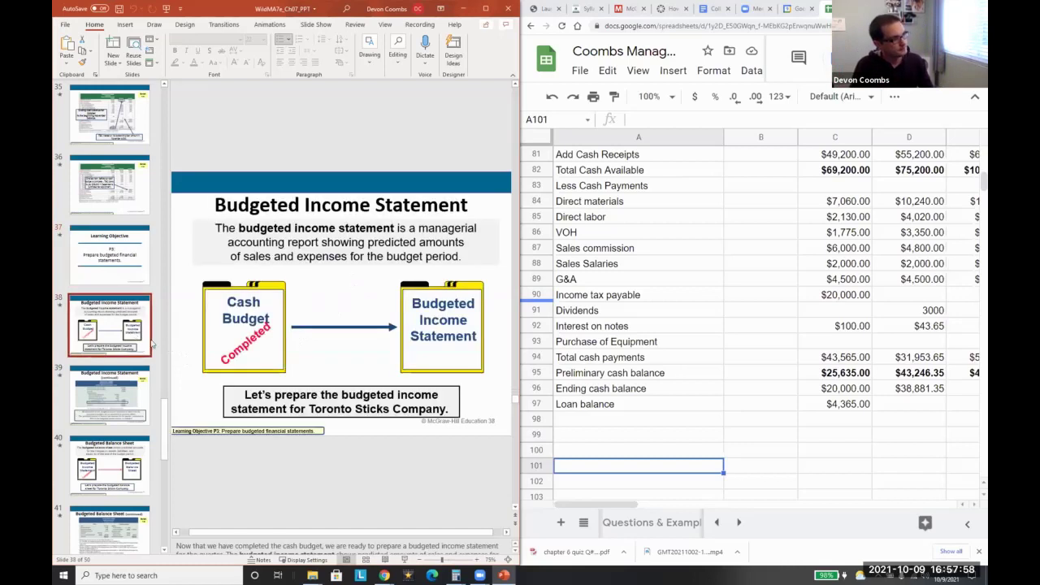